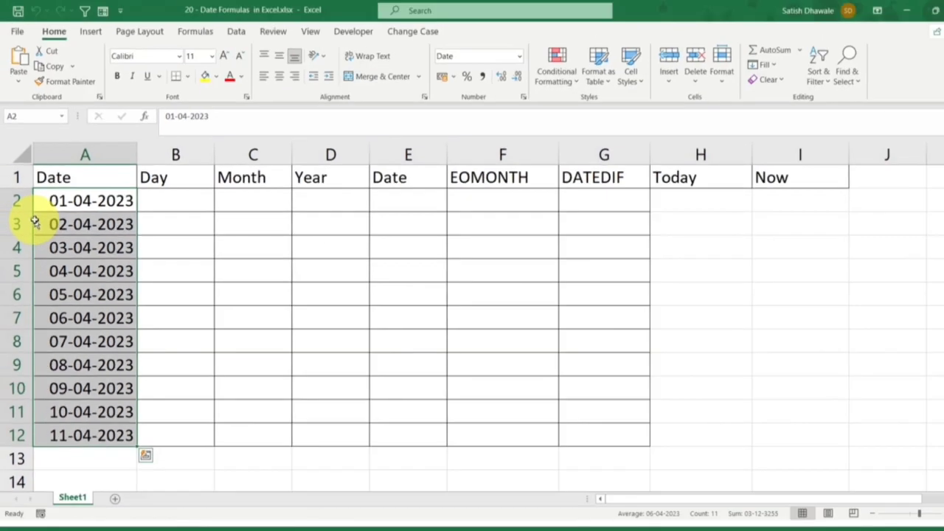
Extract the day from the date in A2 into B2 with =DAY(A2) and fill the formula down to B12.
click(188, 204)
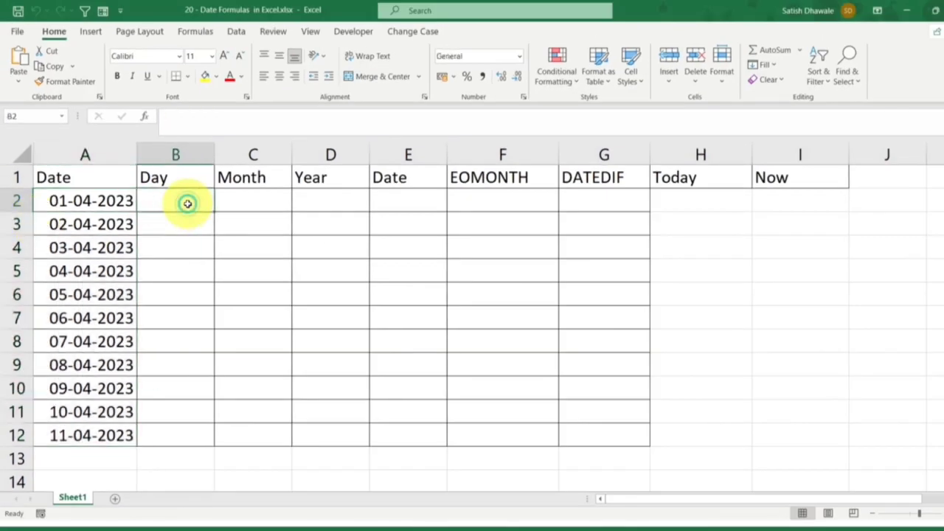
text(=DAT)
key(BackSpace)
text(Y()
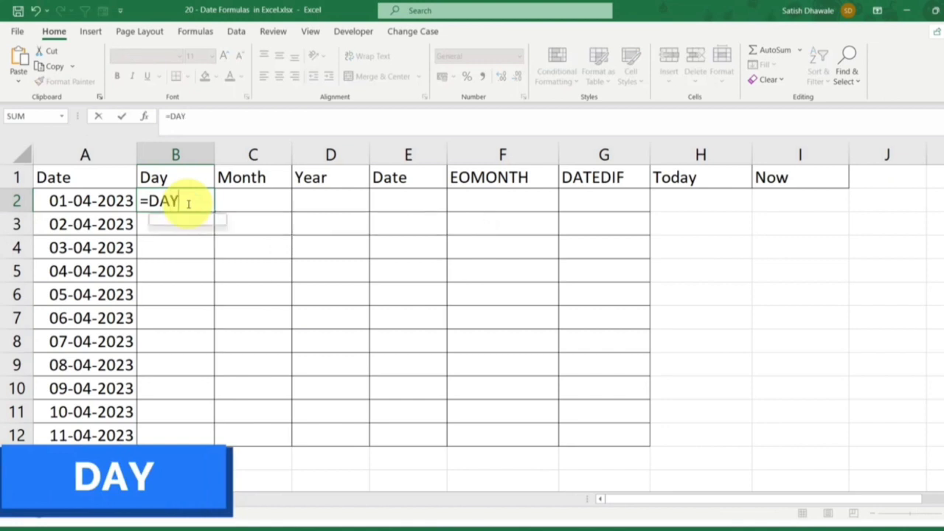
click(100, 204)
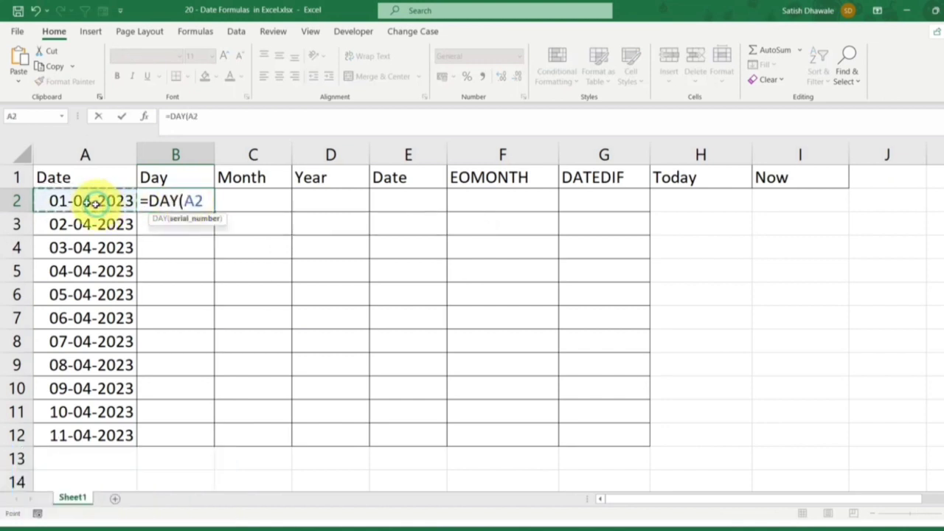
key(Return)
click(188, 204)
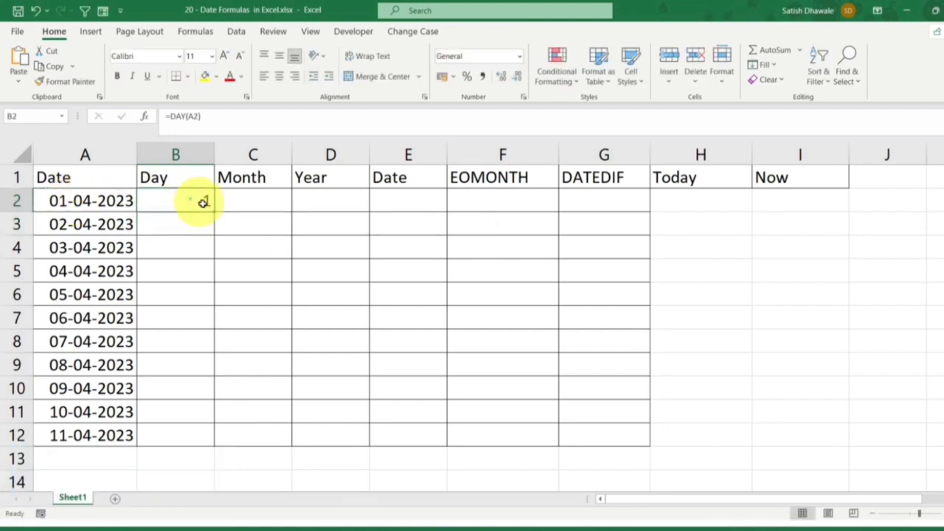
double_click(213, 211)
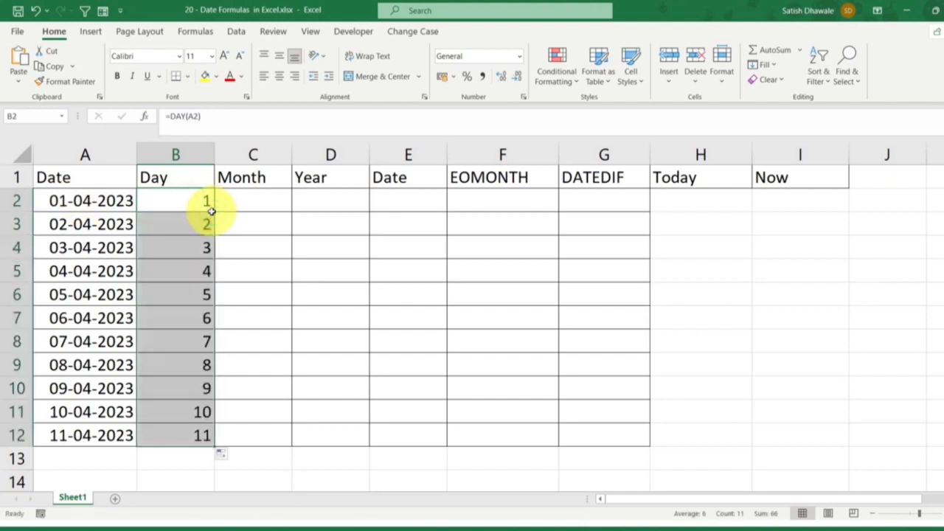
Extract the month from the date in A2 into C2 with =MONTH(A2) and fill the formula down to C12.
click(251, 197)
text(=)
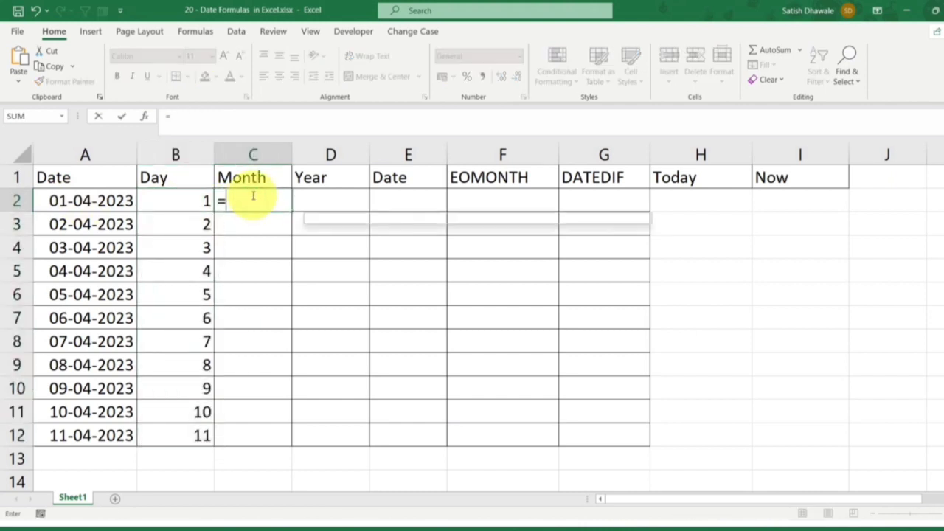
text(MONTH()
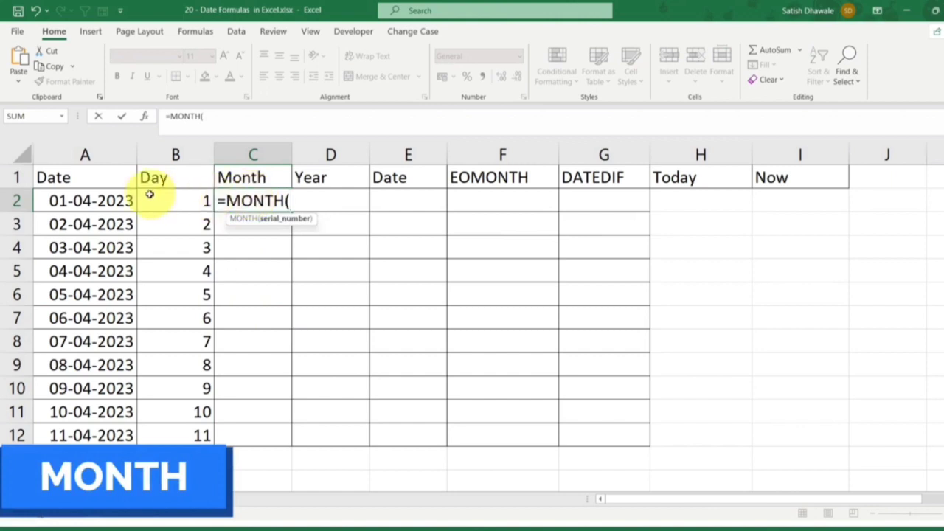
click(120, 198)
text())
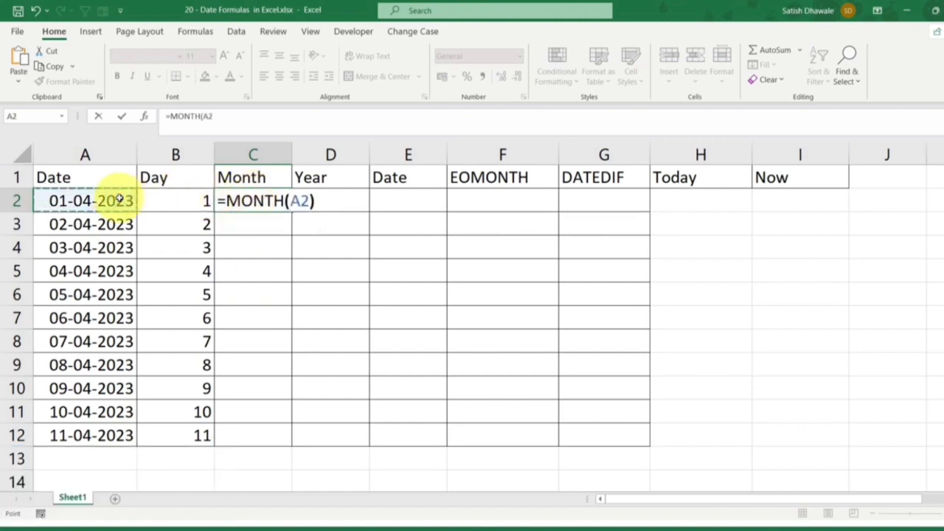
key(Return)
click(279, 200)
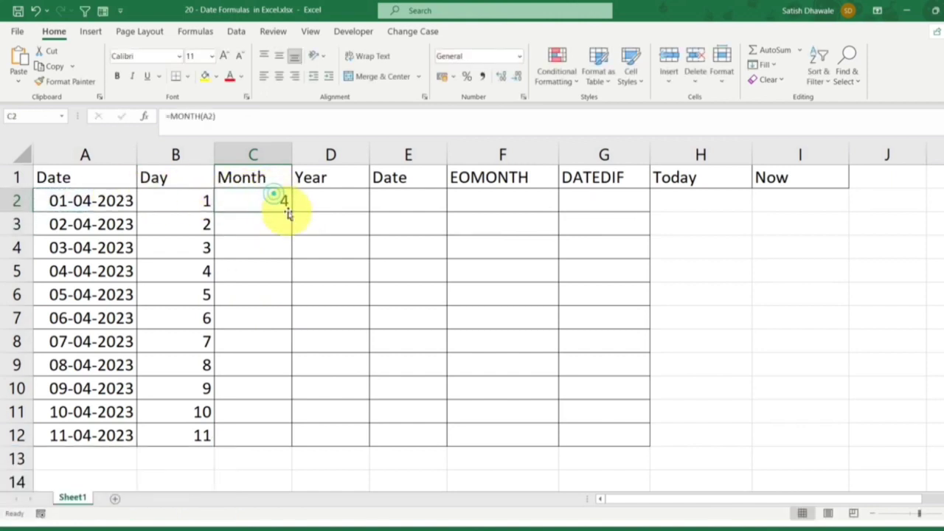
double_click(291, 211)
drag(78, 207, 76, 431)
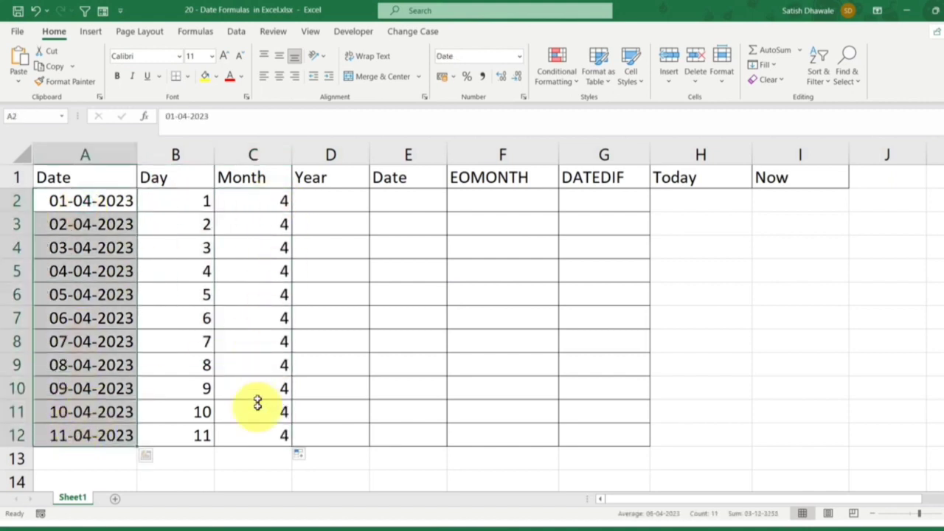
Extract the year from the date in A2 into D2 with =YEAR(A2) and fill the formula down to D12.
click(331, 207)
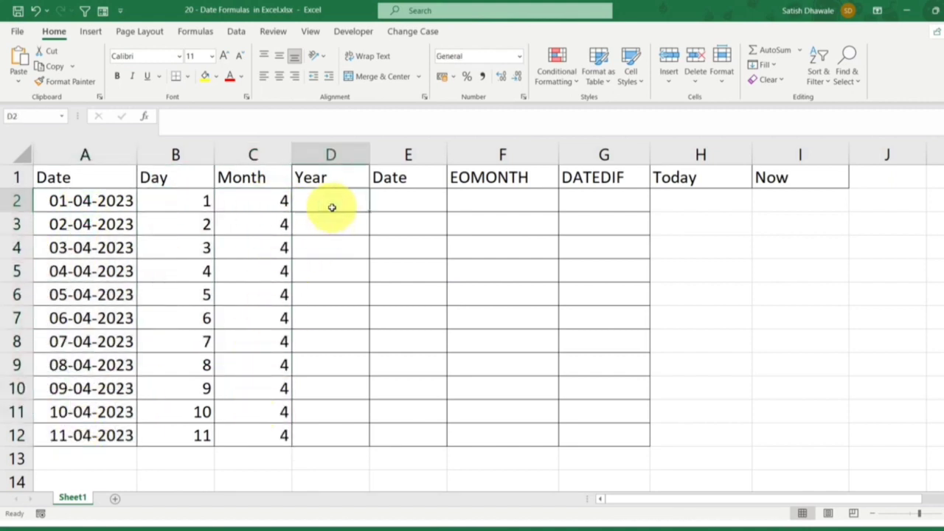
text(=YEAR()
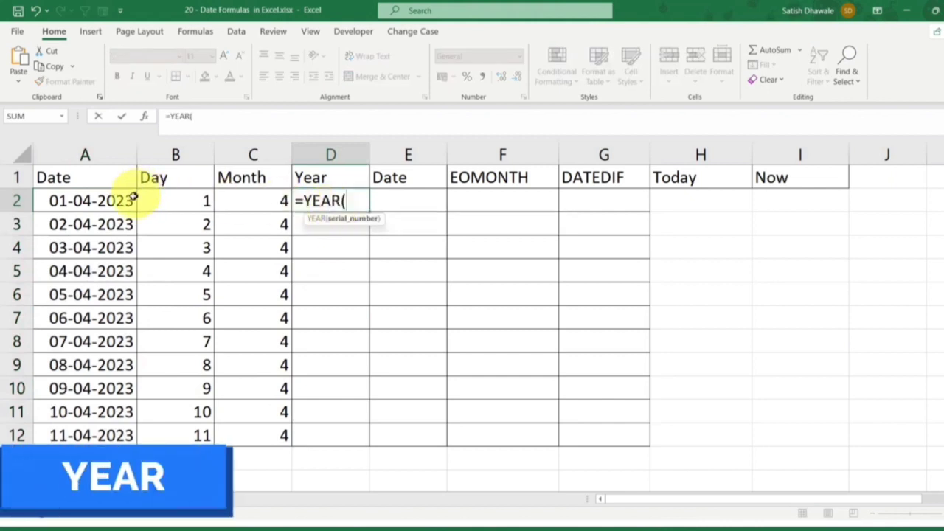
click(118, 201)
key(Return)
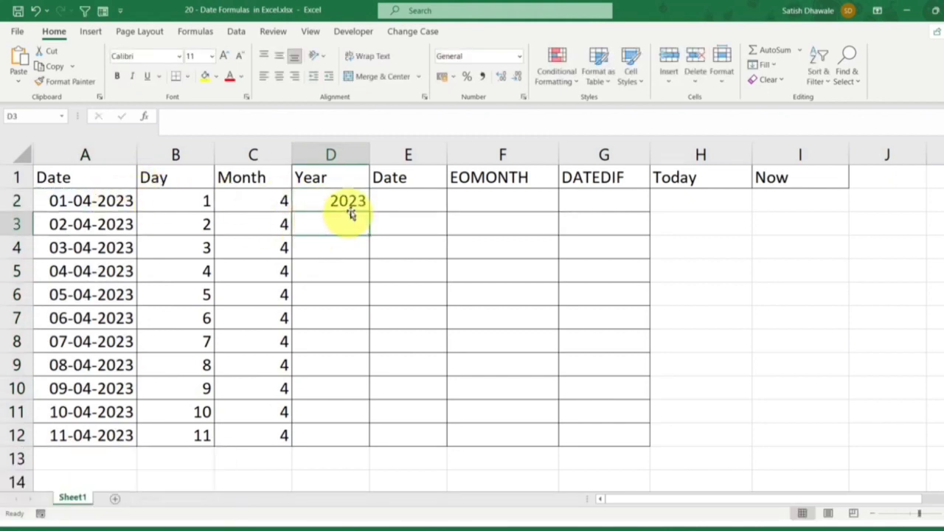
click(349, 208)
double_click(369, 211)
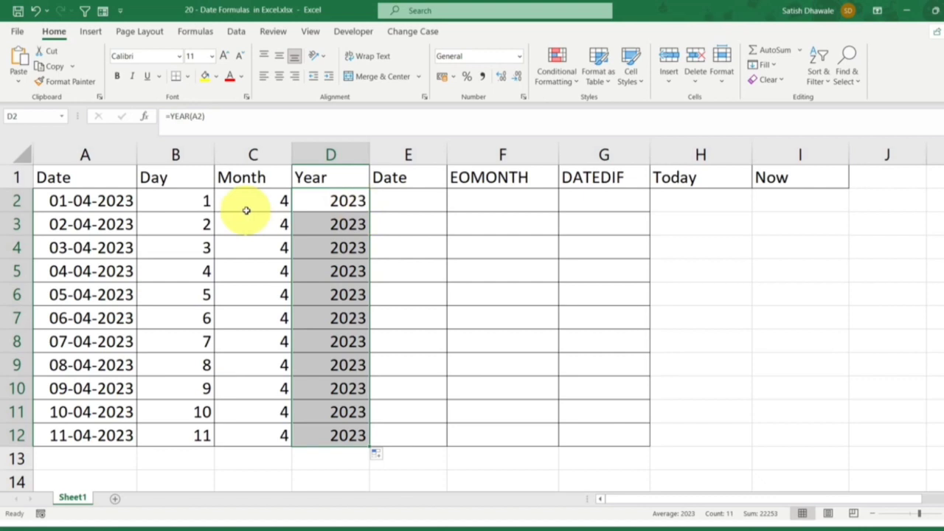
Combine the year, month and day cells into a date in E2 with =DATE(D2,C2,B2).
click(405, 199)
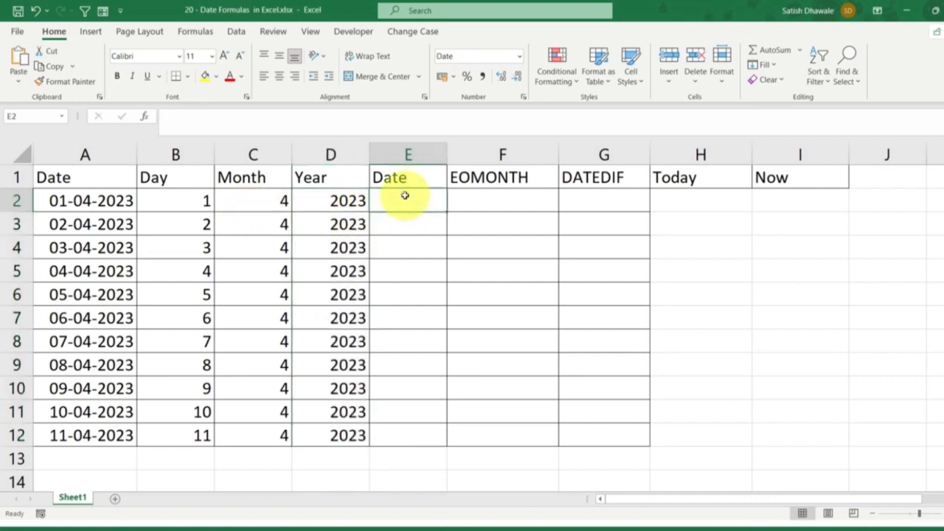
text(=DATE)
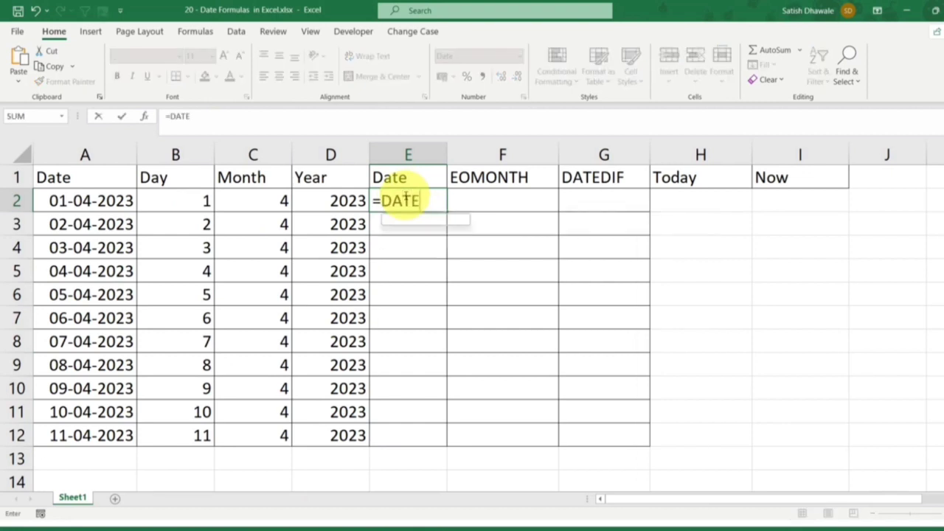
text(()
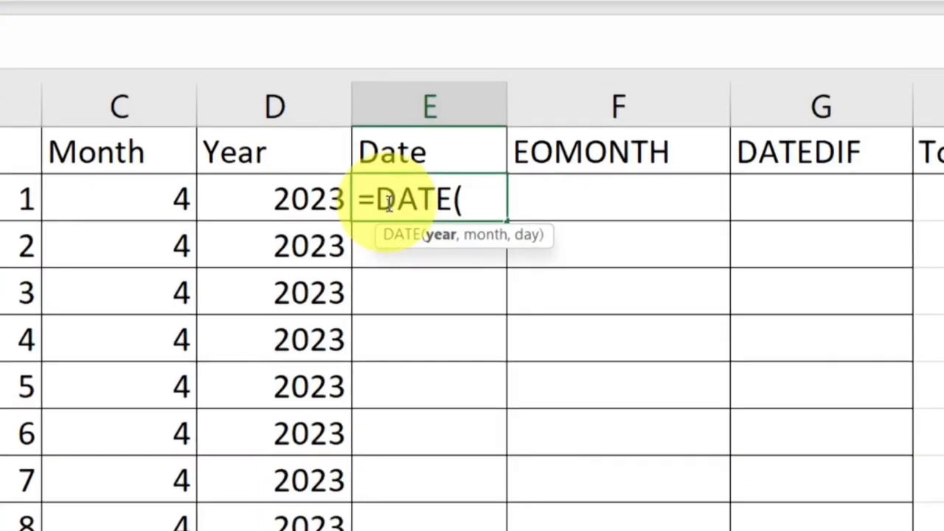
click(279, 197)
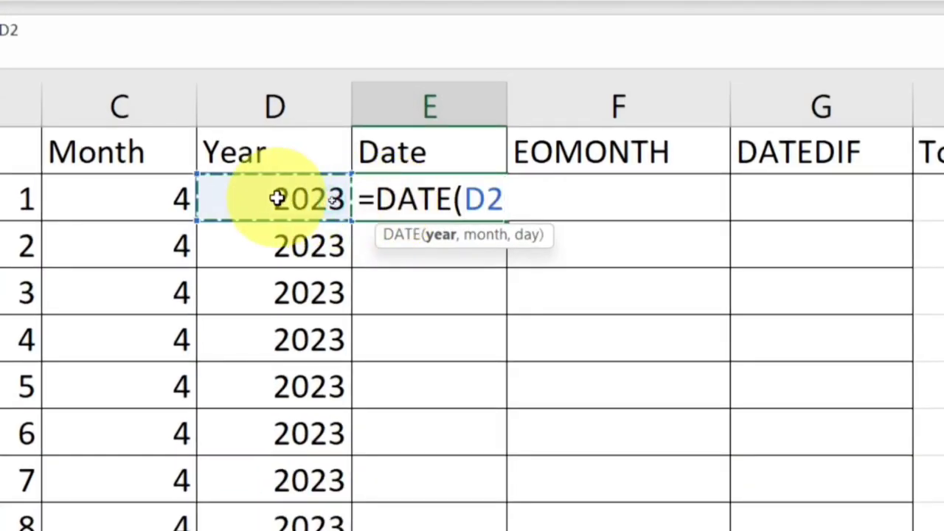
text(,)
click(105, 200)
text(,)
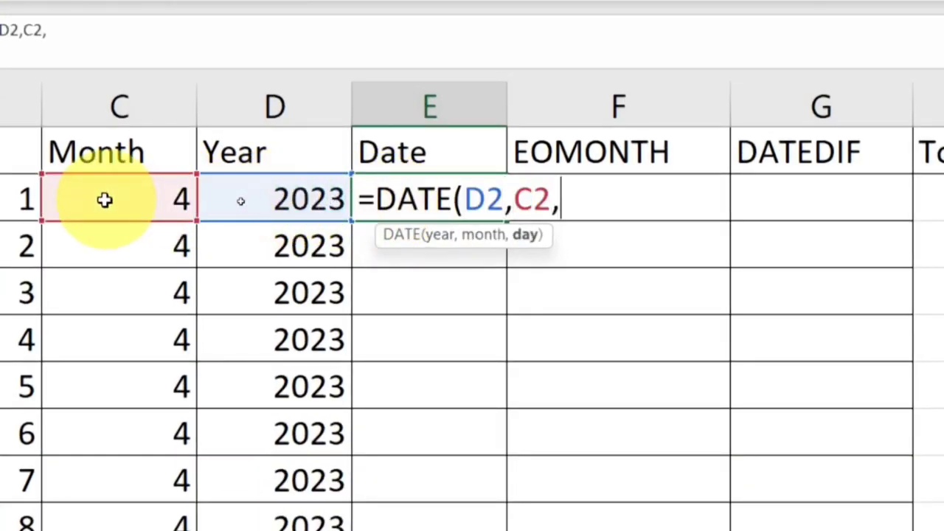
click(76, 197)
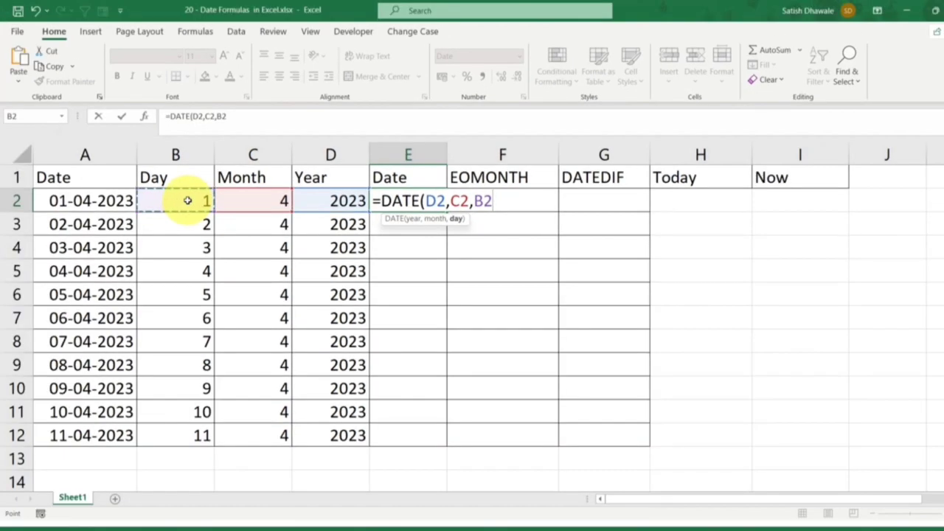
key(Return)
Fill the DATE formula from E2 down to E12 and autofit the width of column E.
click(442, 196)
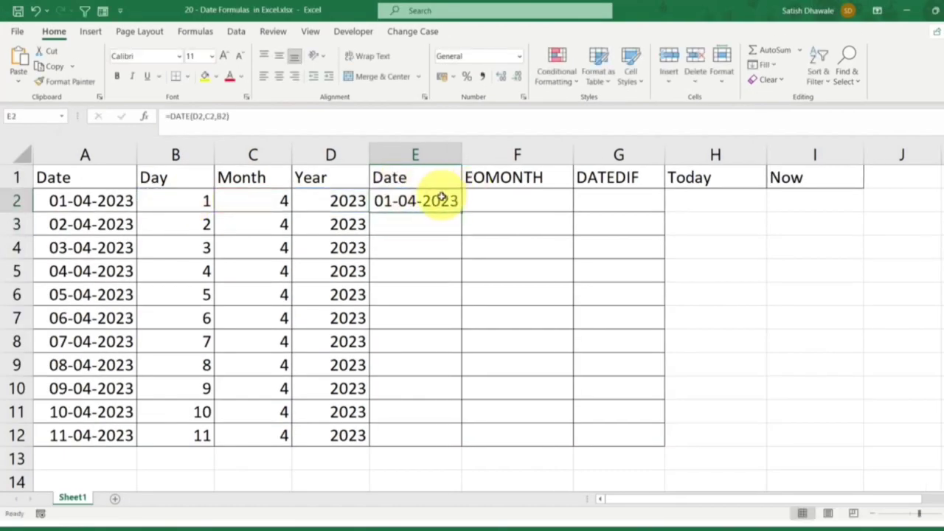
double_click(458, 211)
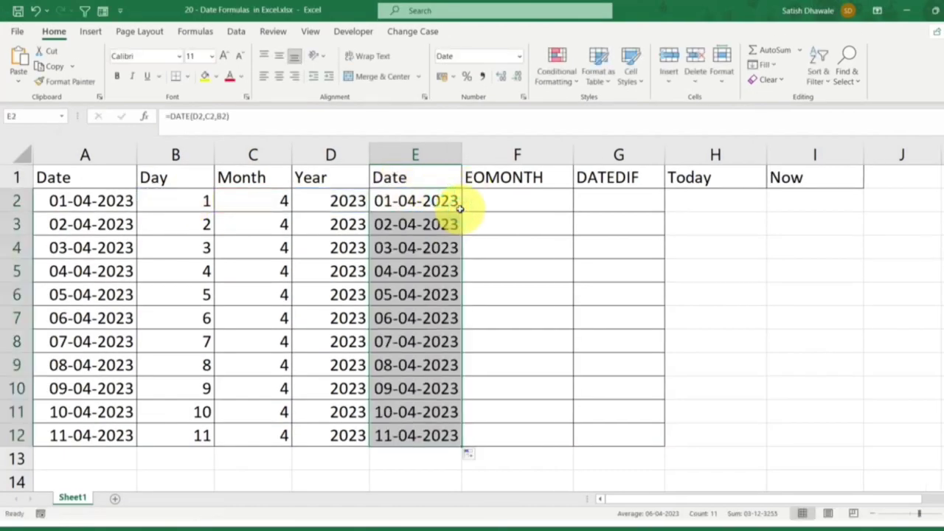
double_click(465, 152)
Calculate the month end five months after the A2 date in F2 with =EOMONTH(A2,5) and fill it down to F12.
click(498, 195)
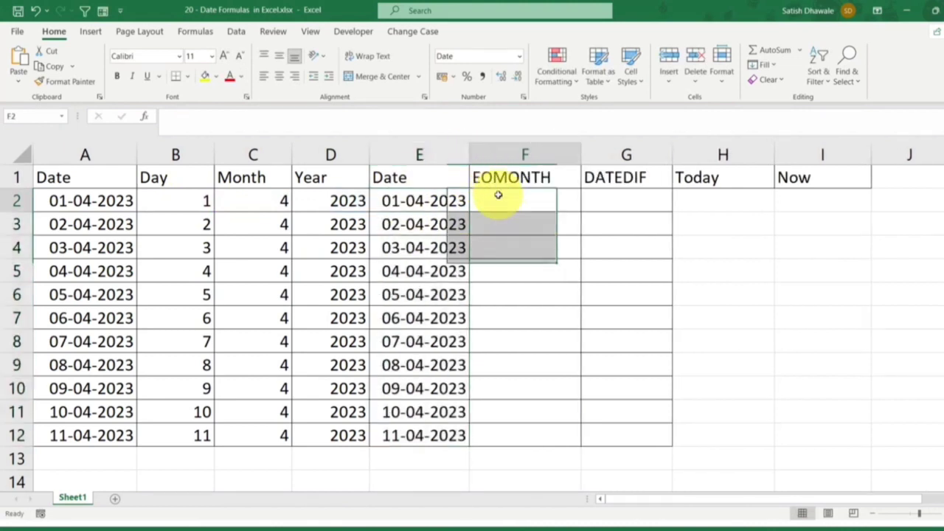
text(=EO)
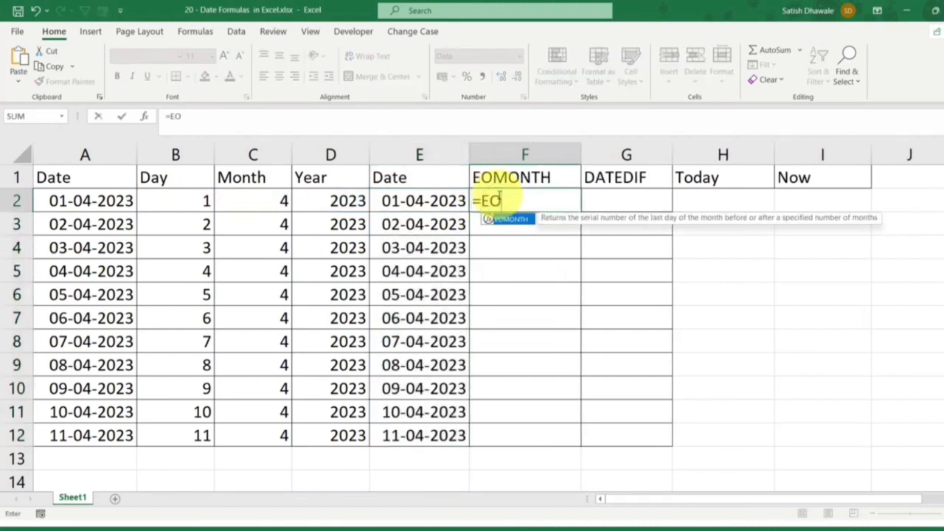
key(Tab)
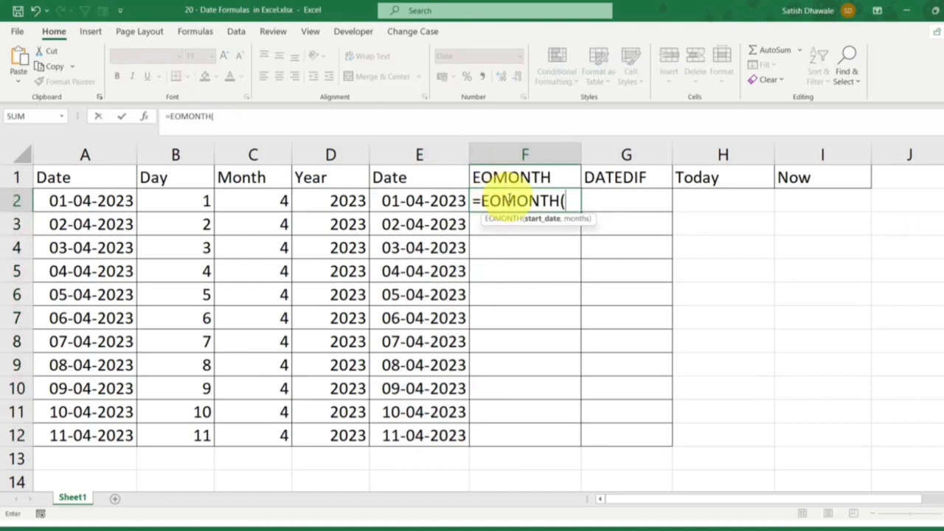
click(75, 201)
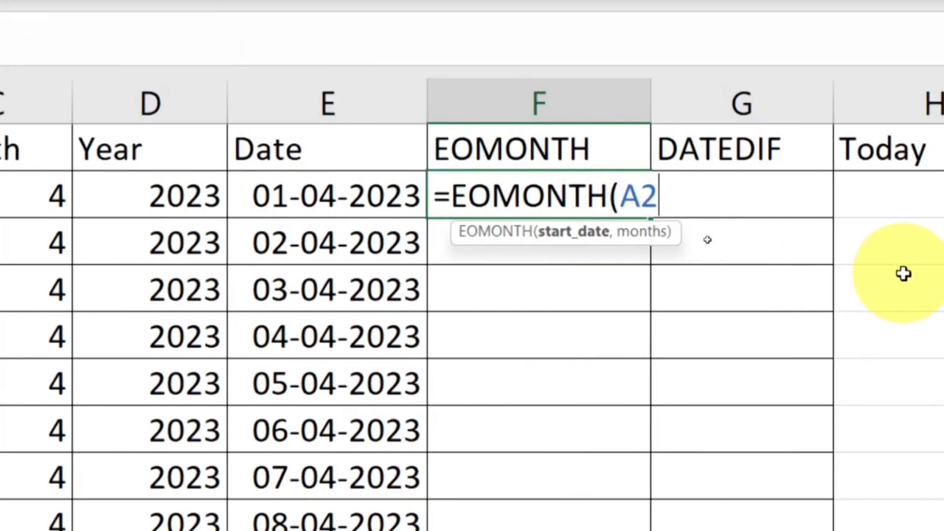
text(,)
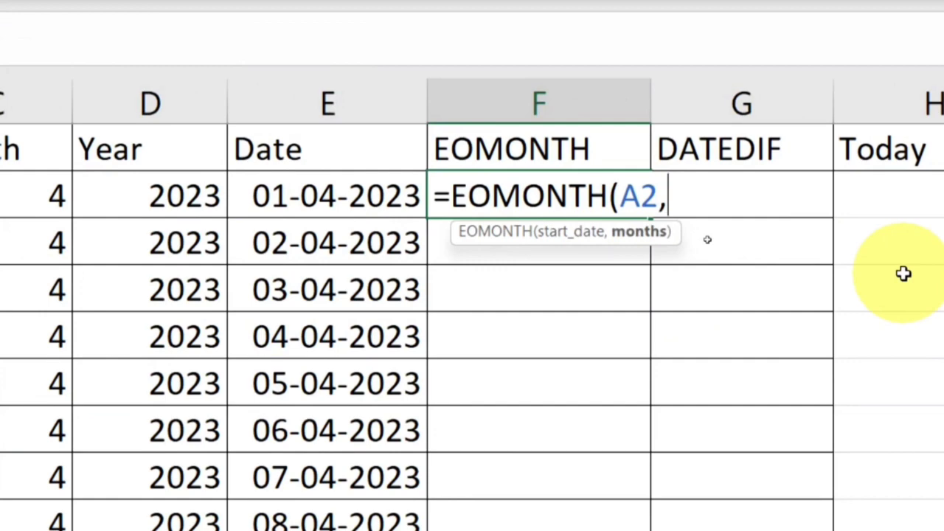
text(5)
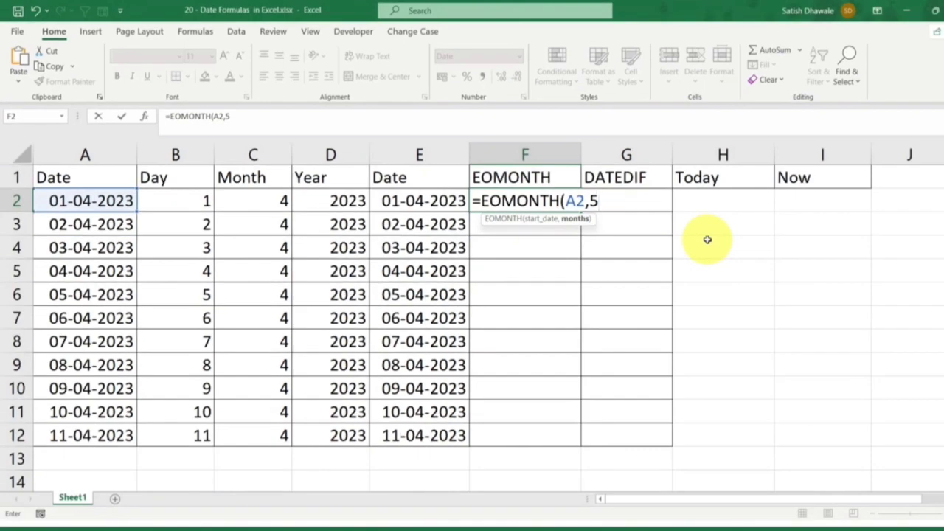
text())
key(Return)
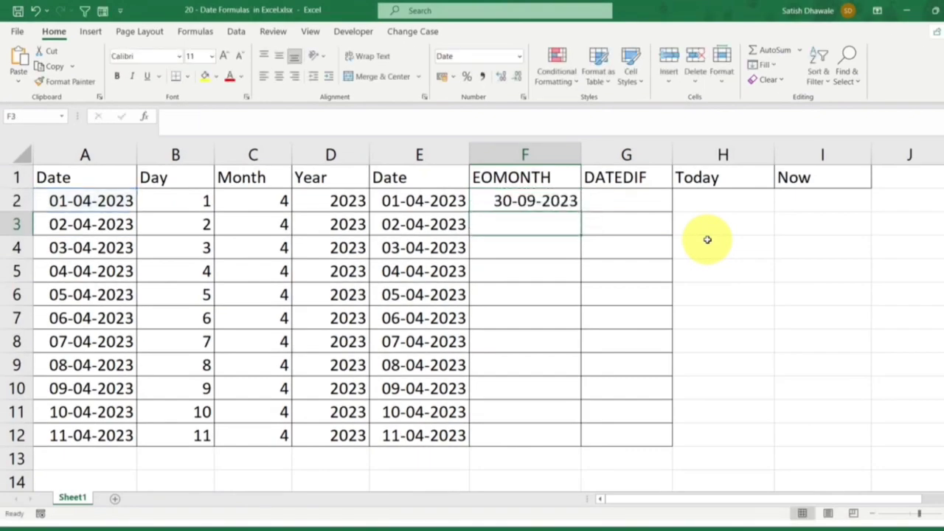
click(564, 208)
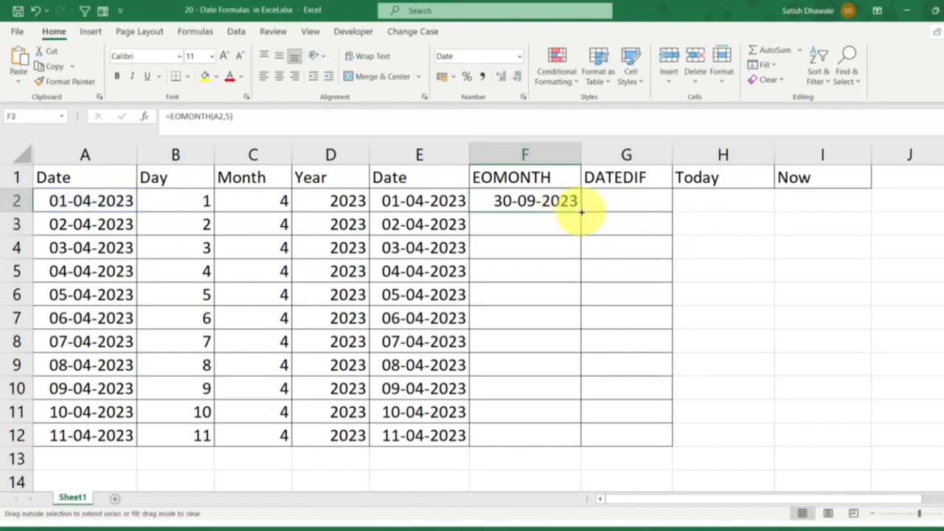
double_click(580, 212)
Change the date in A2 to 15-01-2023 and check the EOMONTH result in F2.
click(59, 205)
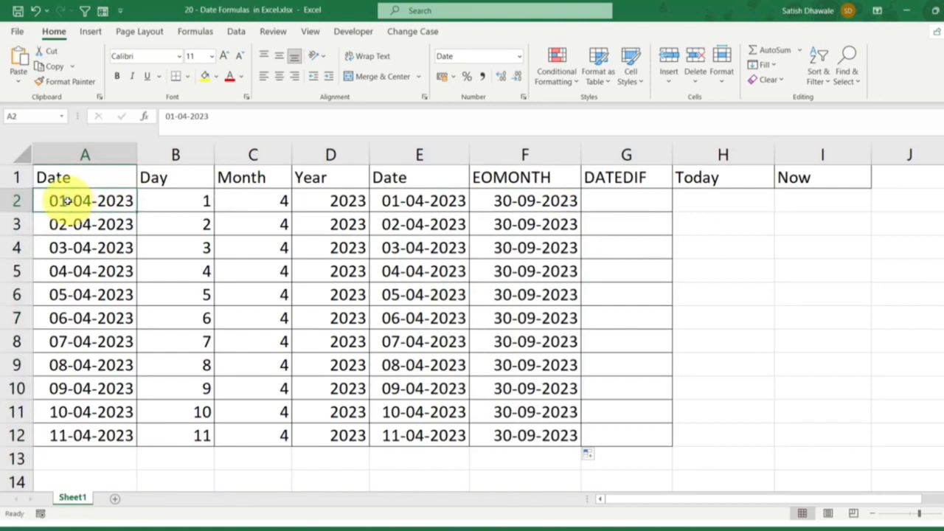
double_click(64, 201)
drag(65, 201, 59, 200)
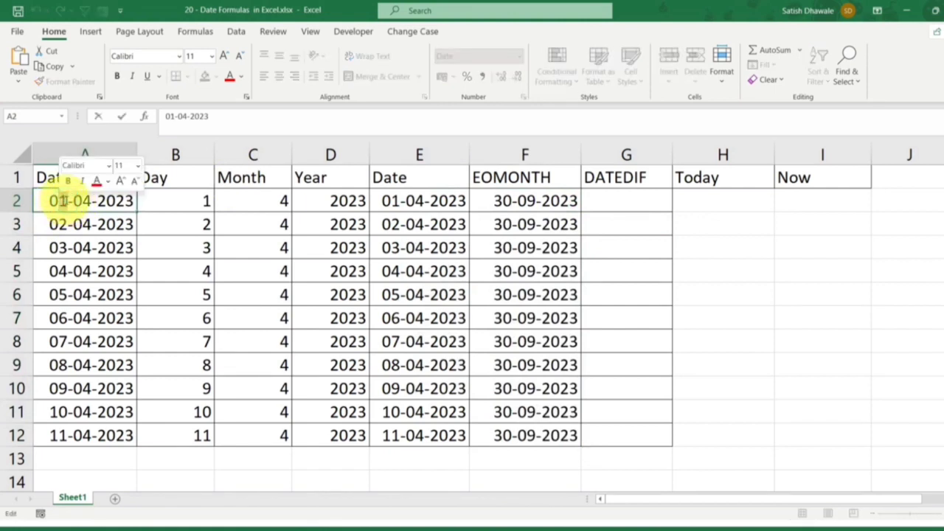
text(15)
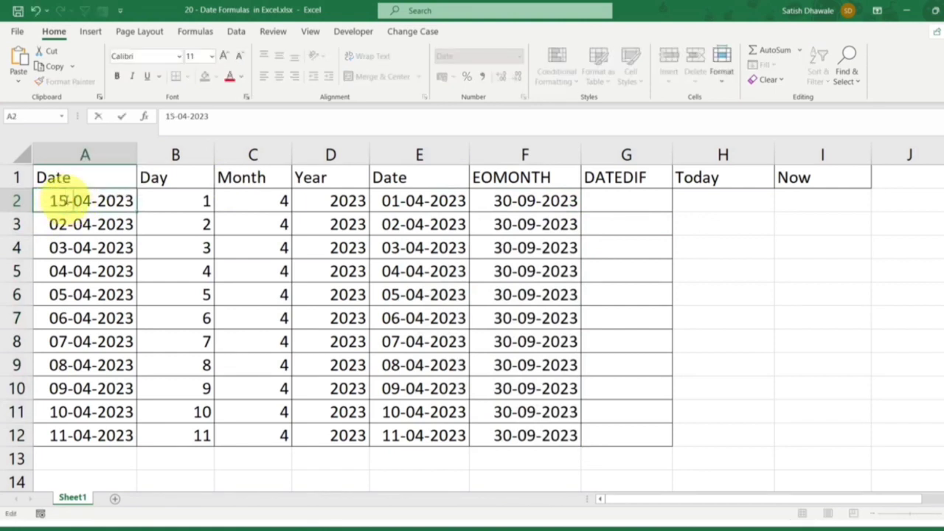
key(BackSpace)
text(5)
key(BackSpace)
text(1)
key(Return)
click(91, 202)
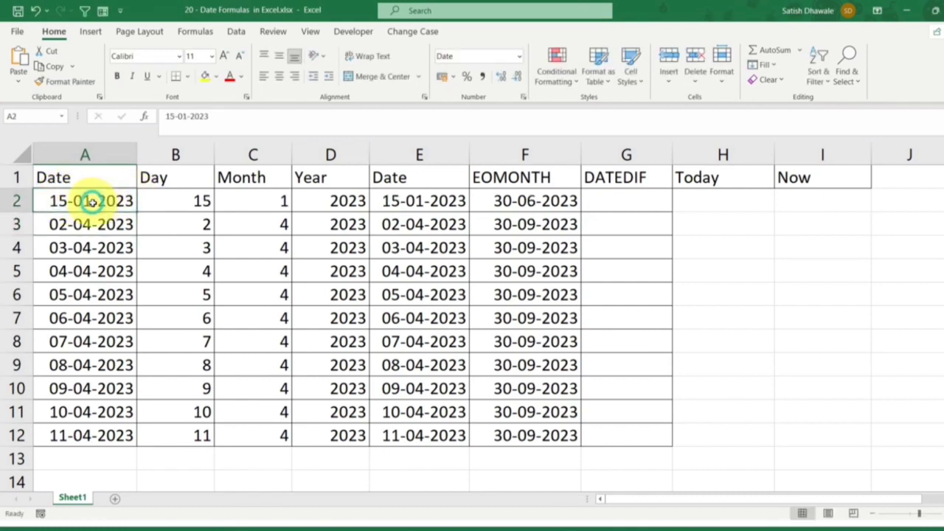
click(517, 201)
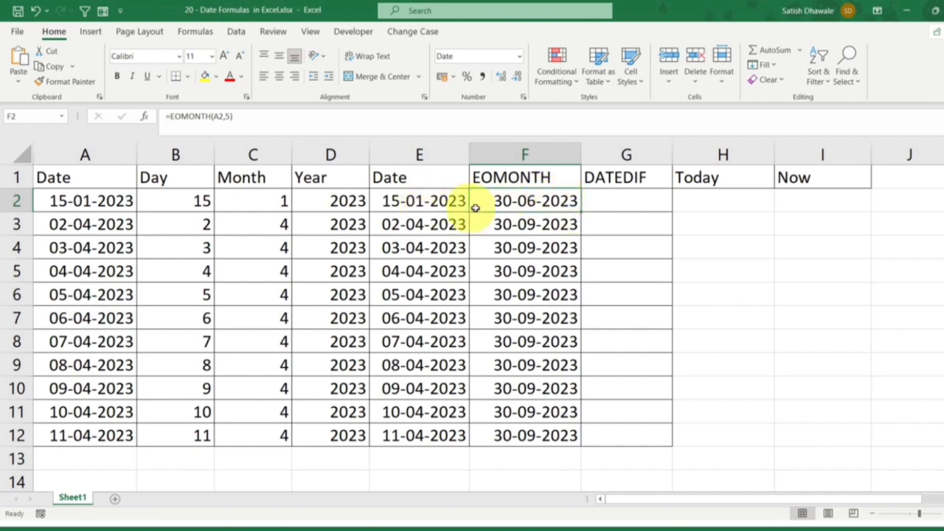
Review the EOMONTH formula in F2, then change the date in A2 to 16-09-2023.
double_click(519, 205)
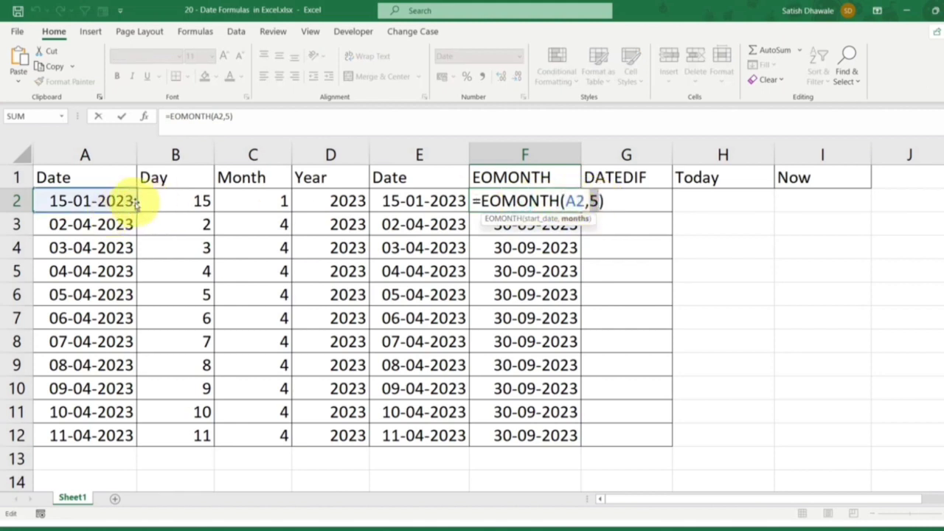
key(Return)
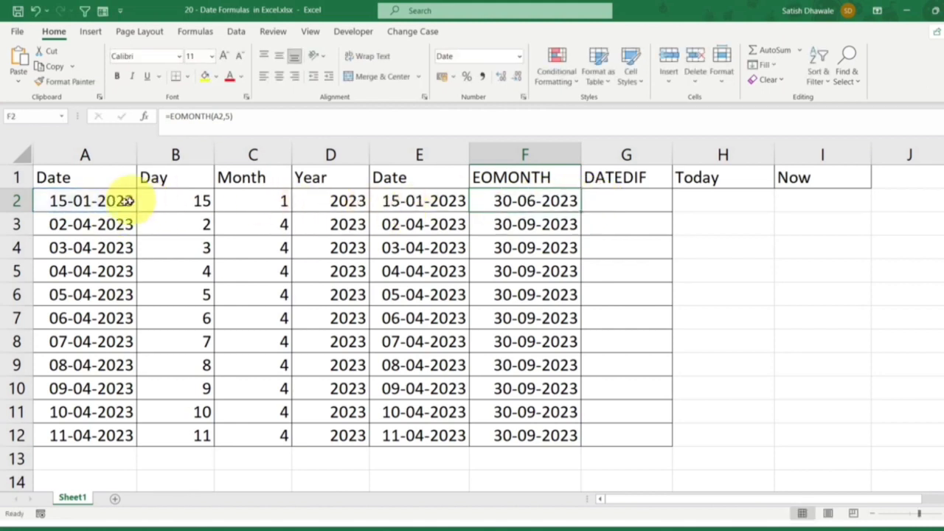
double_click(96, 205)
drag(68, 201, 54, 200)
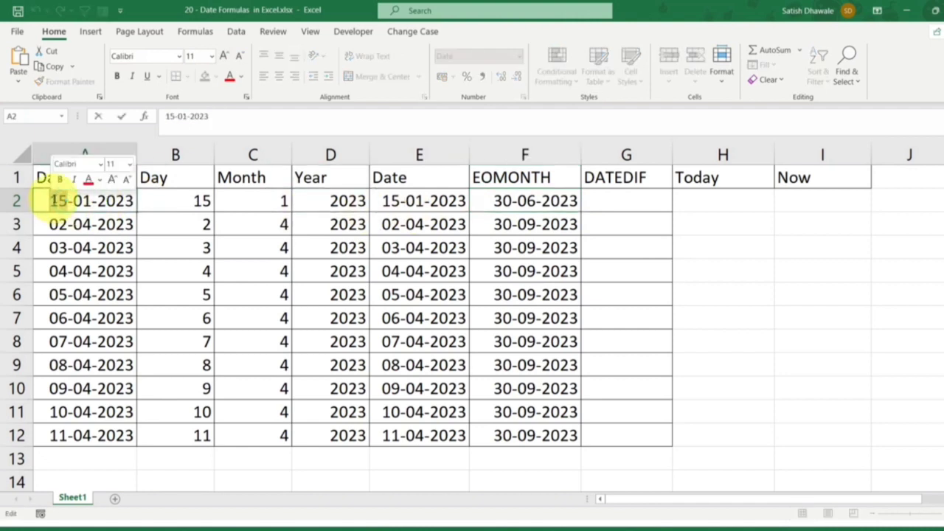
text(0)
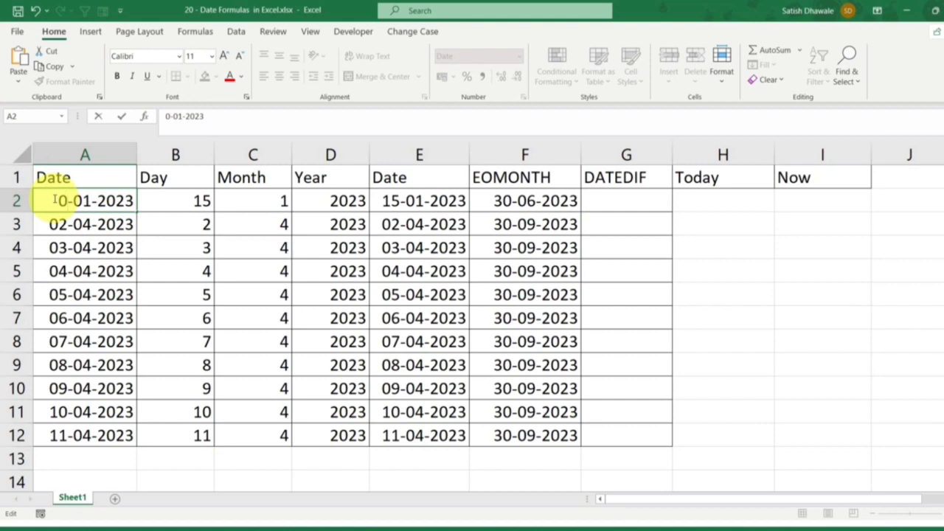
key(BackSpace)
text(16)
key(Delete)
text(9)
key(Return)
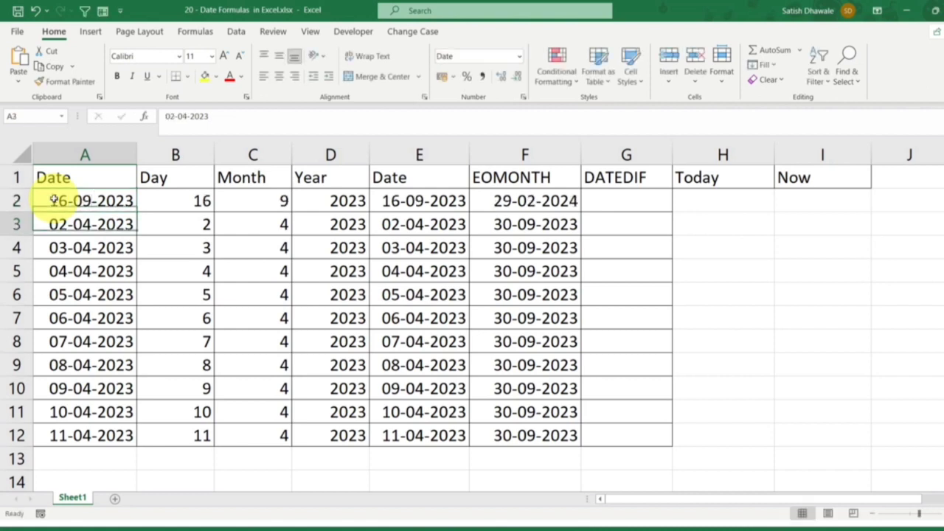
click(556, 200)
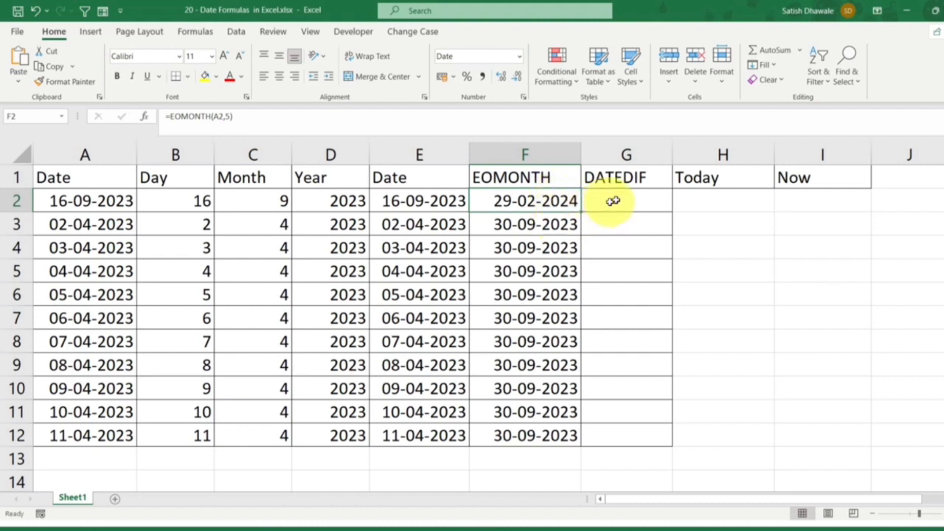
Widen column G slightly and select cell H2 under the Today header.
drag(671, 155, 682, 157)
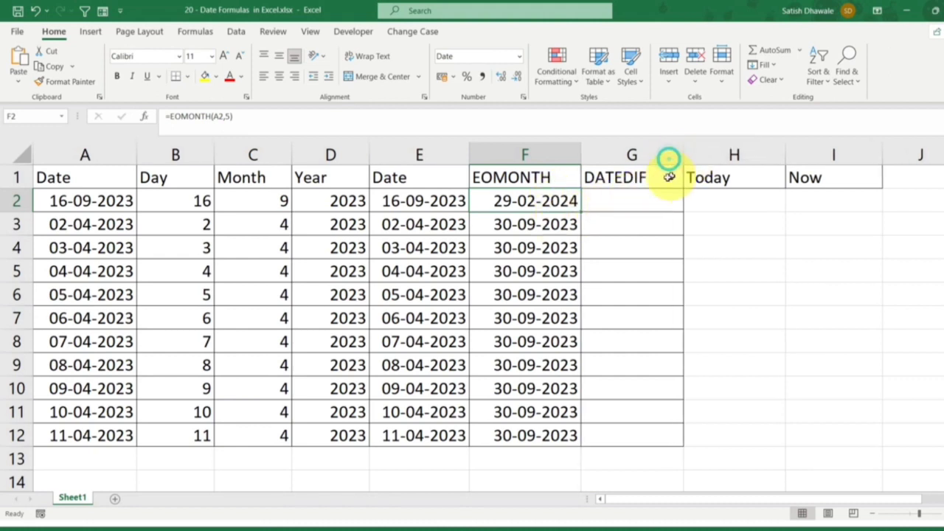
click(748, 208)
text(=TDO)
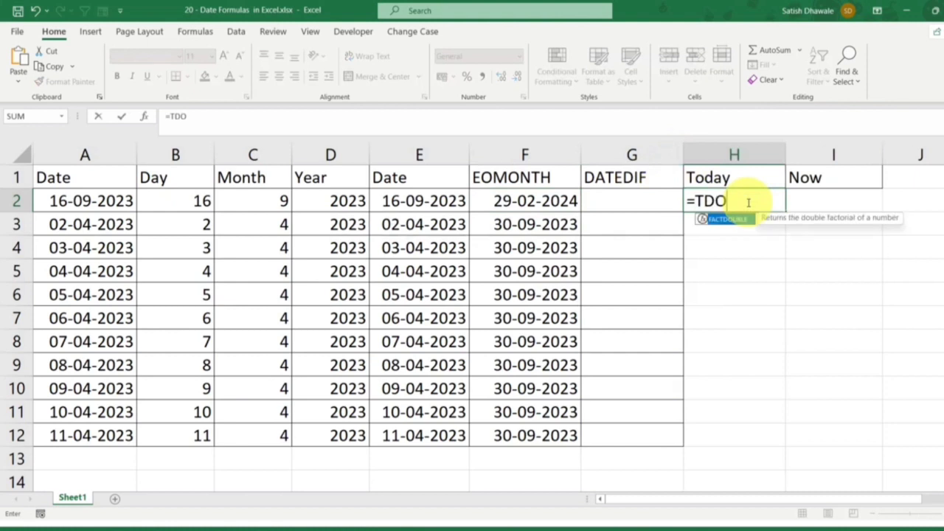
key(Tab)
key(BackSpace)
key(Escape)
key(Escape)
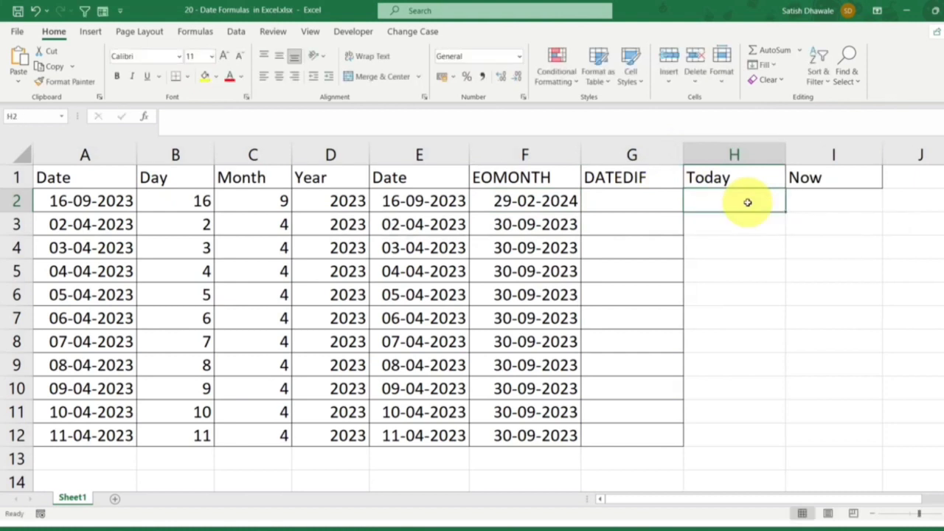
Insert the current date in H2 with =TODAY().
text(=TOD)
key(Tab)
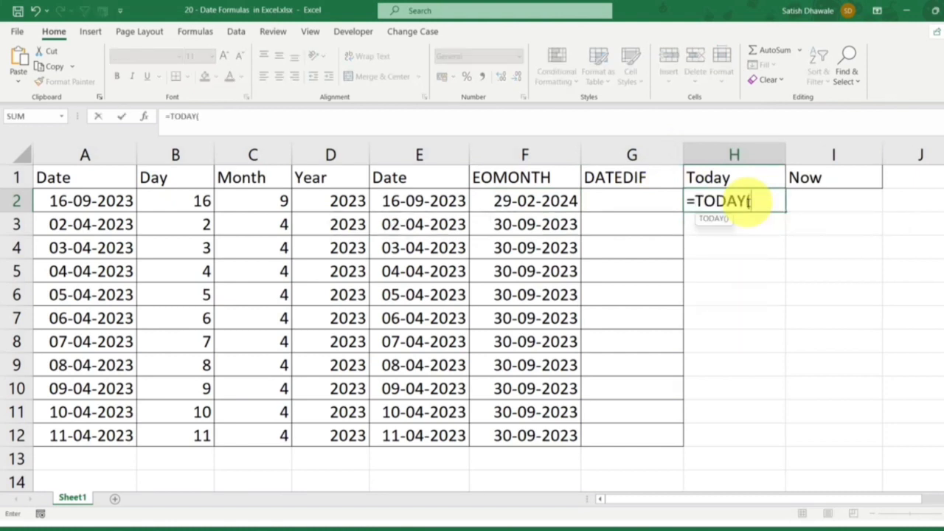
text())
key(Return)
click(775, 201)
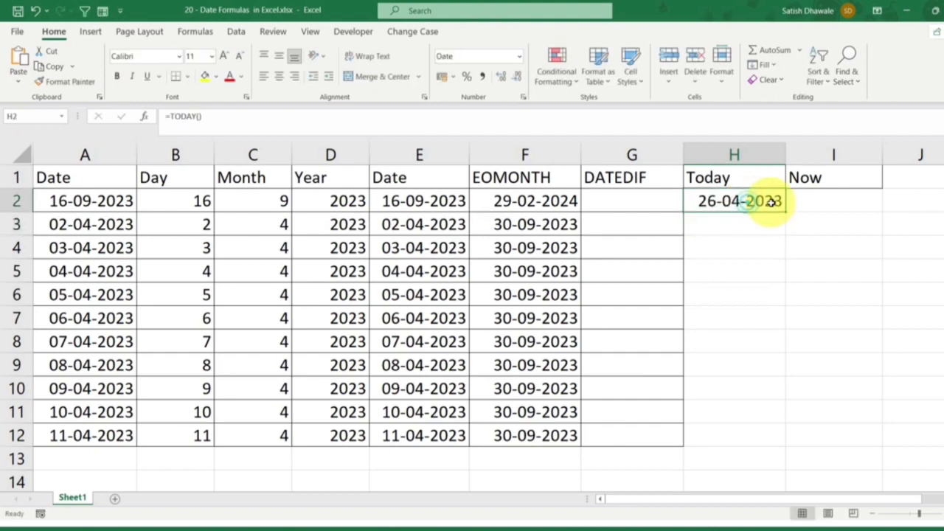
Insert the current date and time in I2 with =NOW() and autofit the width of column I.
click(814, 202)
text(=NOW)
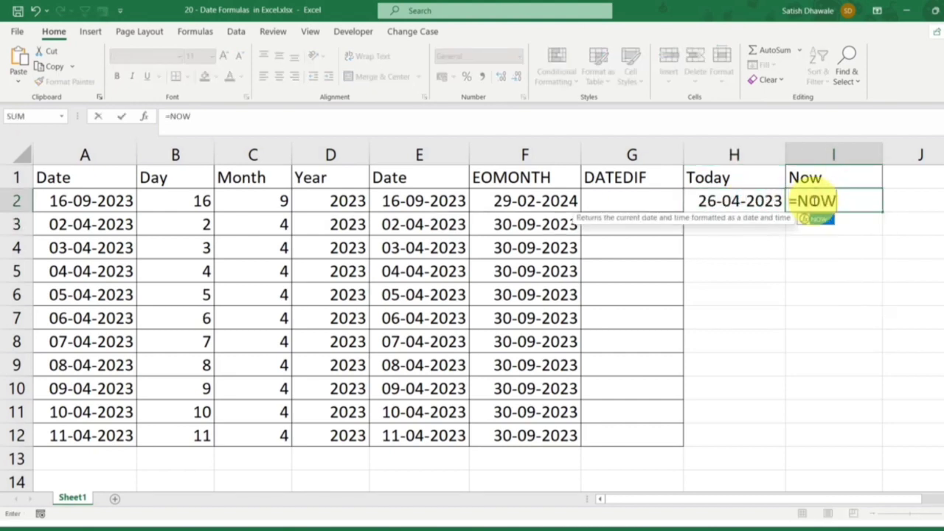
text(())
key(Return)
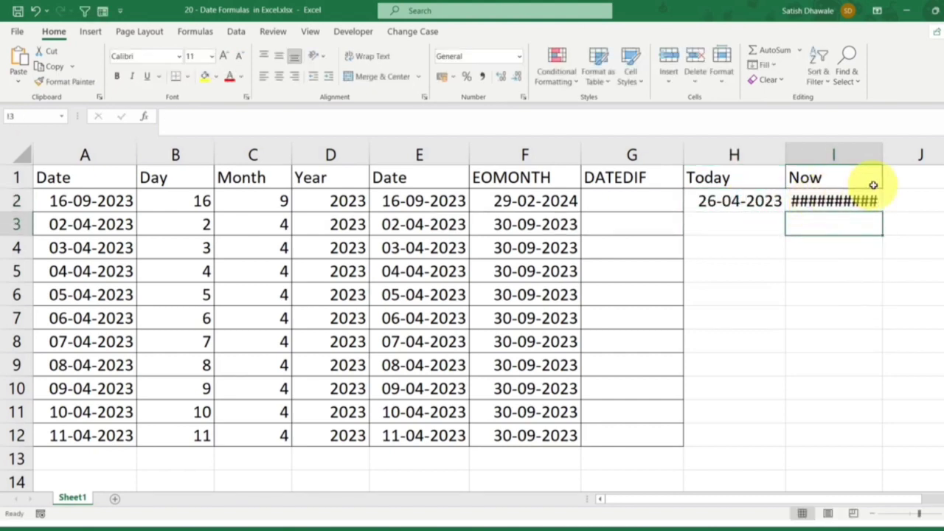
mouse_move(883, 156)
mouse_down()
mouse_move(941, 156)
mouse_move(889, 156)
mouse_up()
click(892, 204)
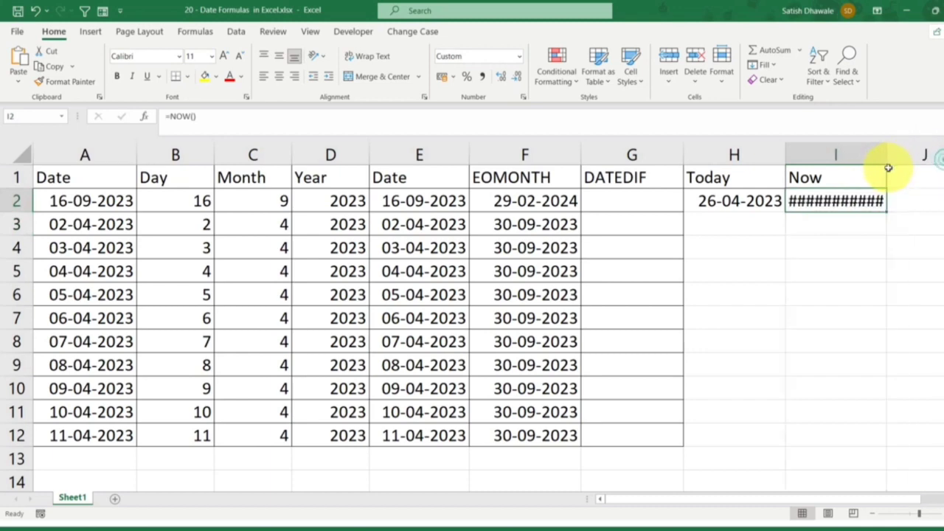
double_click(889, 154)
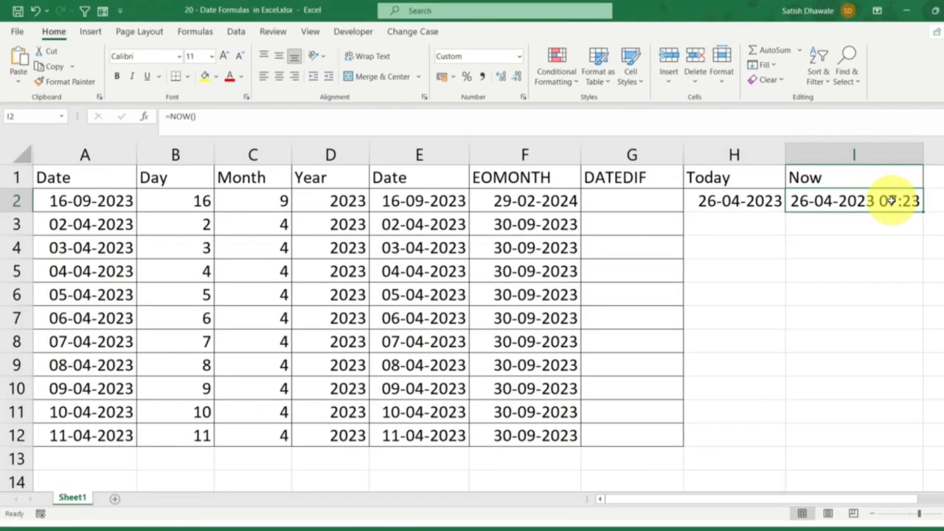
Compare the TODAY formula in H2 with the NOW formula in I2.
click(747, 202)
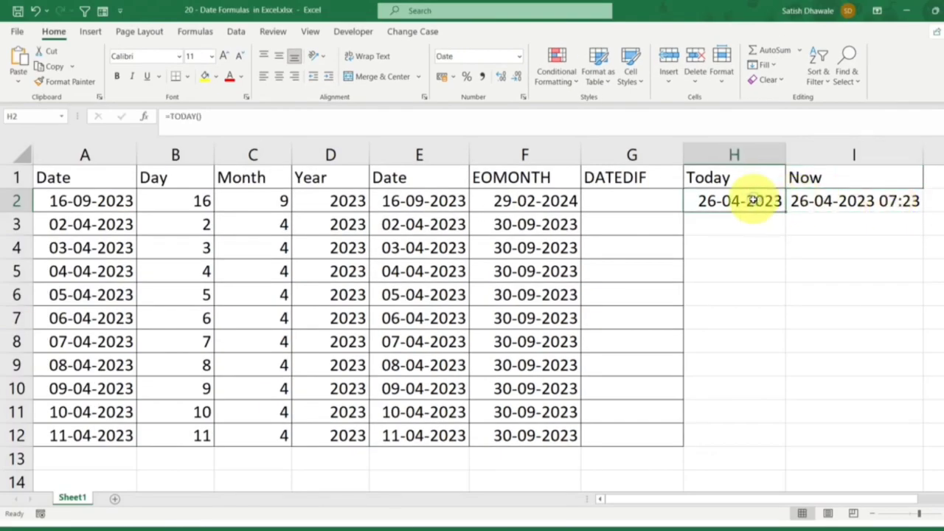
click(846, 210)
click(741, 202)
click(837, 203)
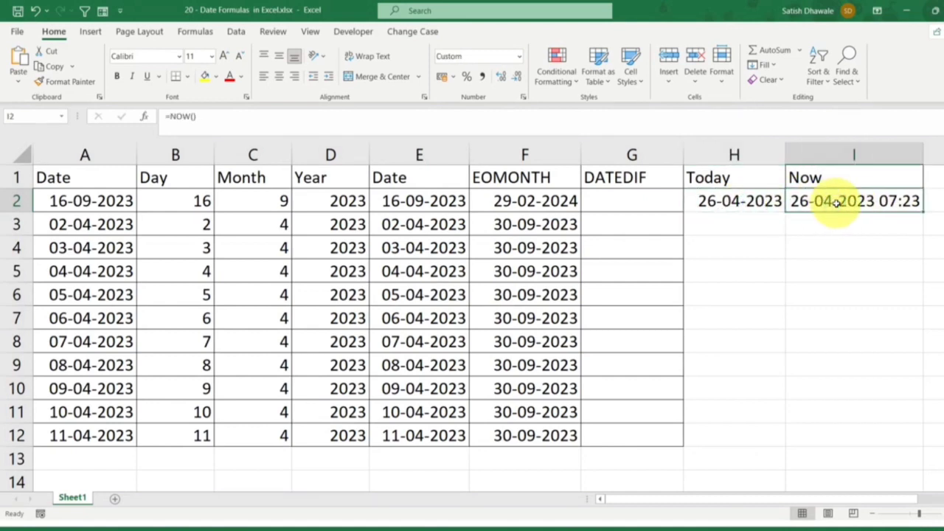
click(769, 200)
Enter the date 15-08-1947 in C16 below the table and widen column C.
drag(612, 201, 613, 432)
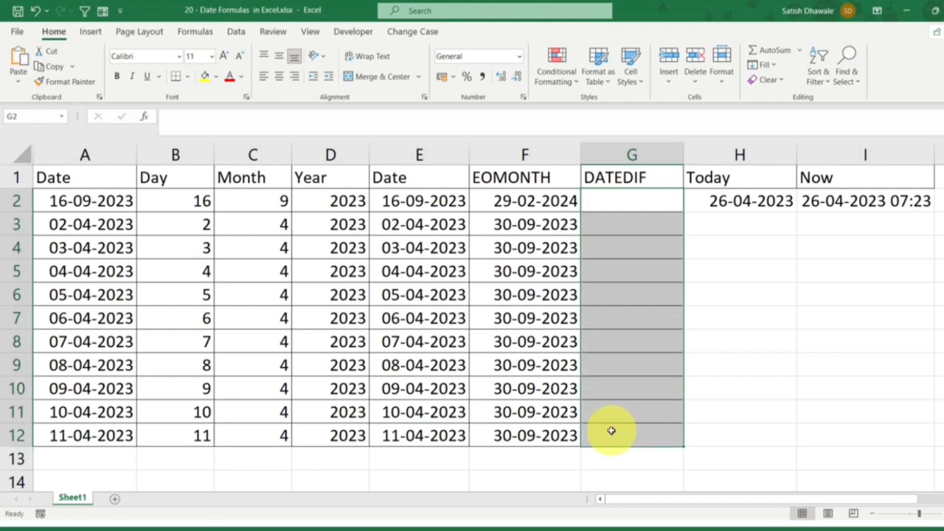
scroll(626, 214, down, 3)
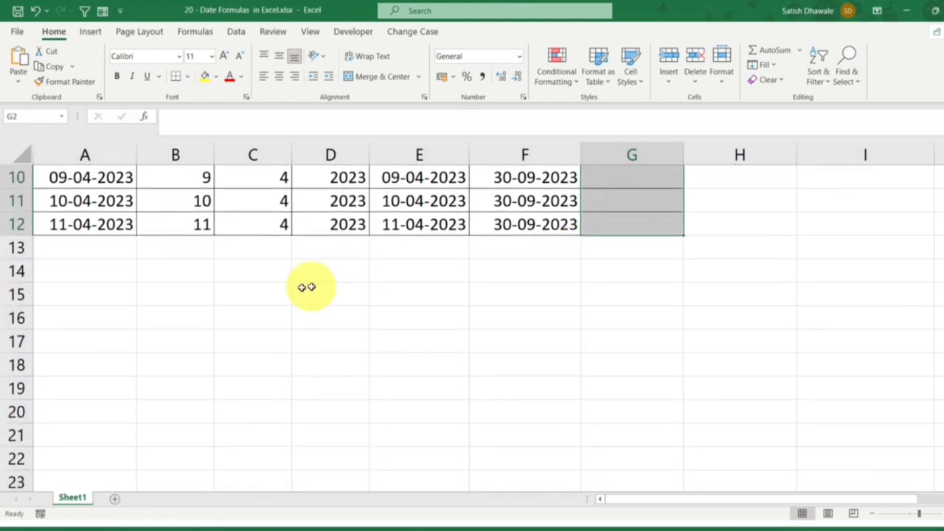
click(240, 309)
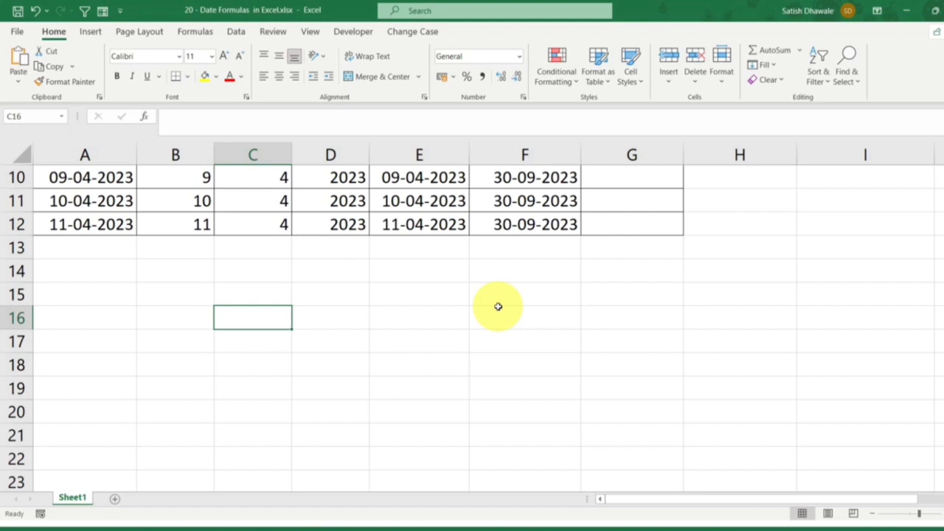
text(15)
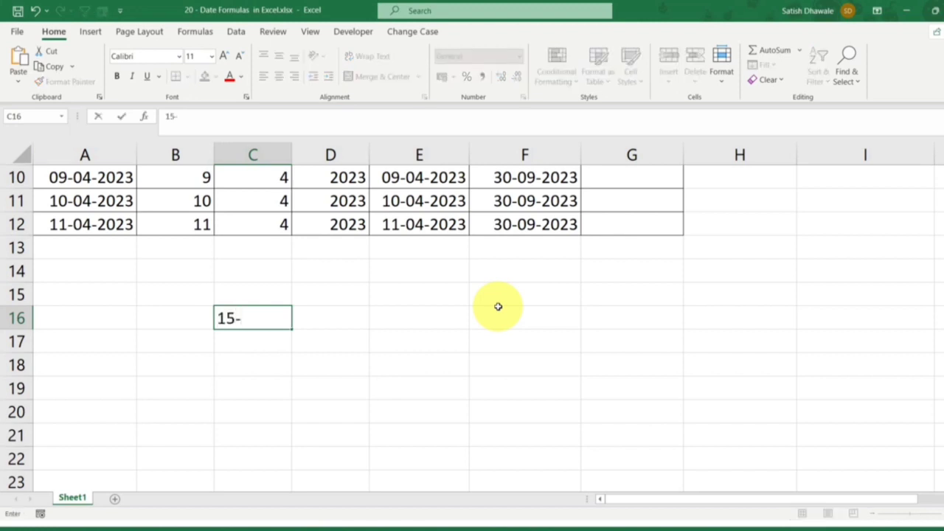
text(-08-19)
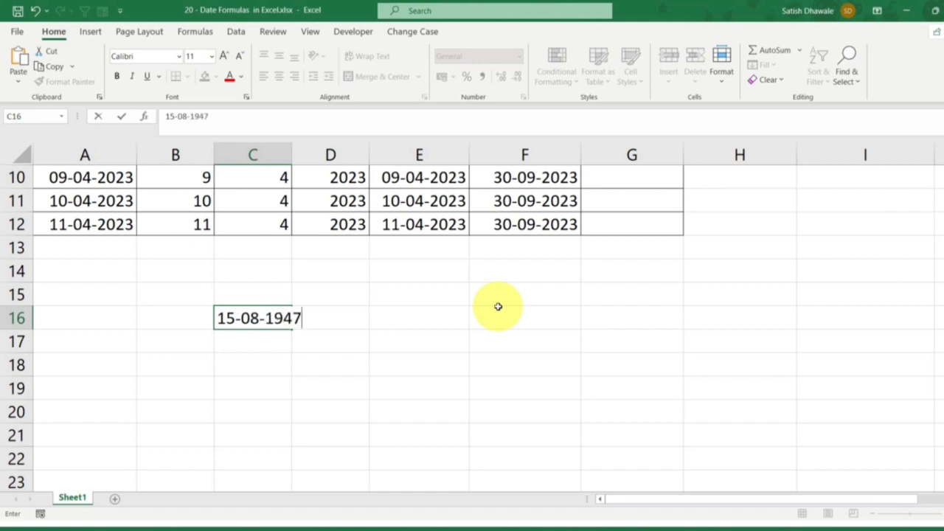
text(47)
key(Tab)
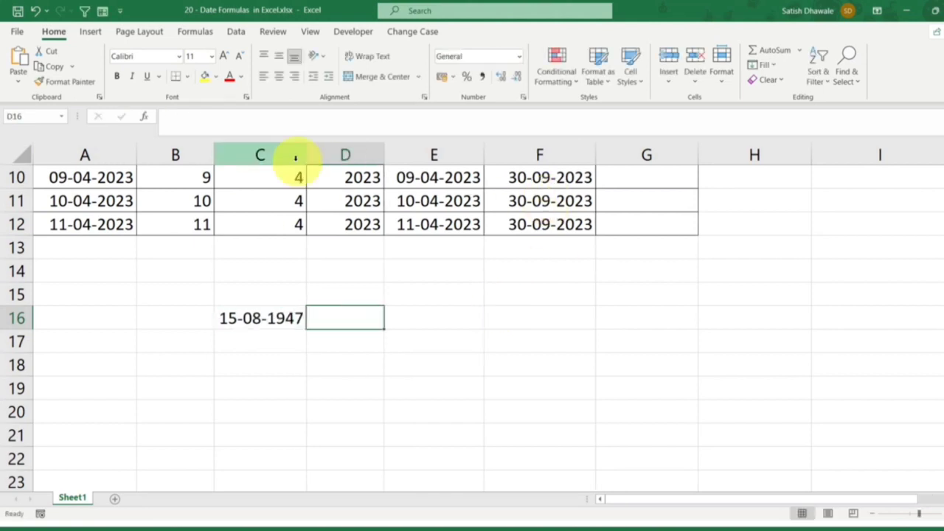
drag(306, 155, 329, 155)
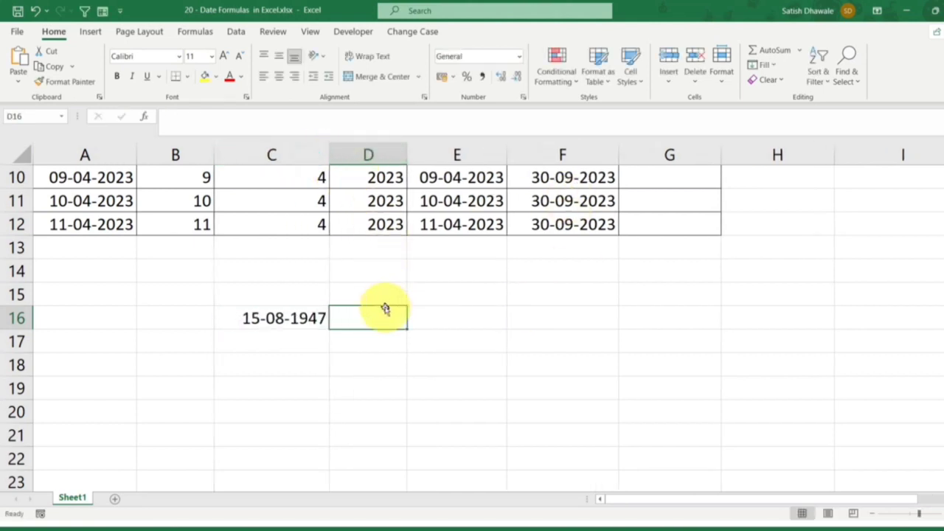
Add the headers DATE in C15 and DAYS in D15 above the new date row.
double_click(288, 281)
text(DATE)
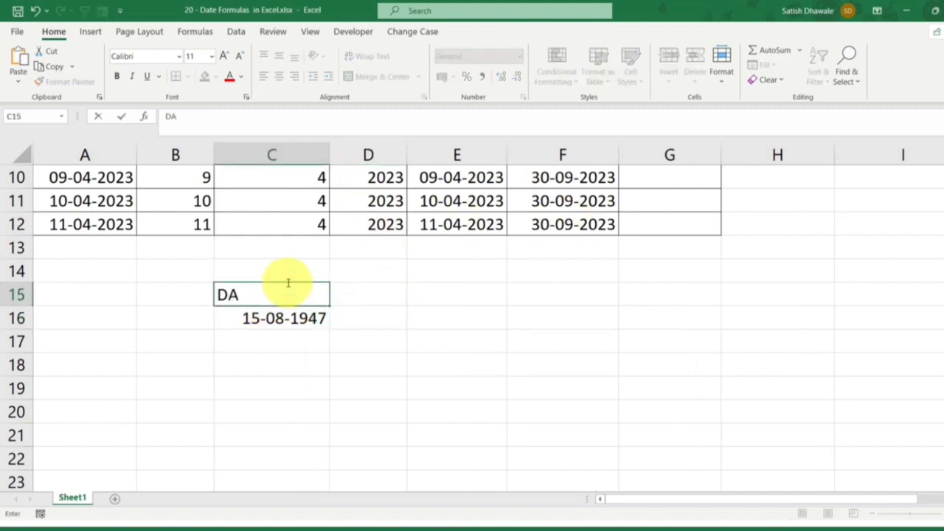
key(Tab)
text(DAYS)
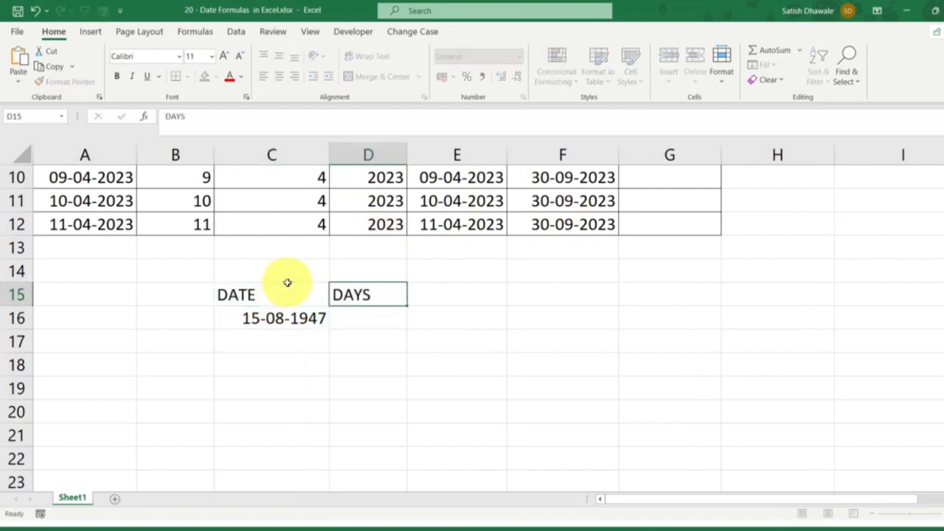
key(Tab)
Enter =DATEDIF(C16,TODAY(),"D") in D16 to calculate the days from the date in C16 until today.
key(Down)
key(Left)
text(=)
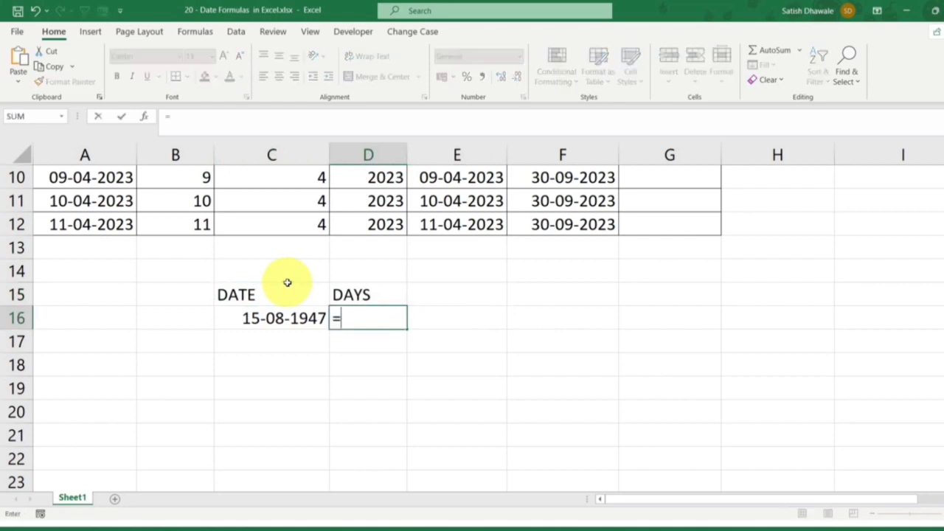
text(DATEDIF)
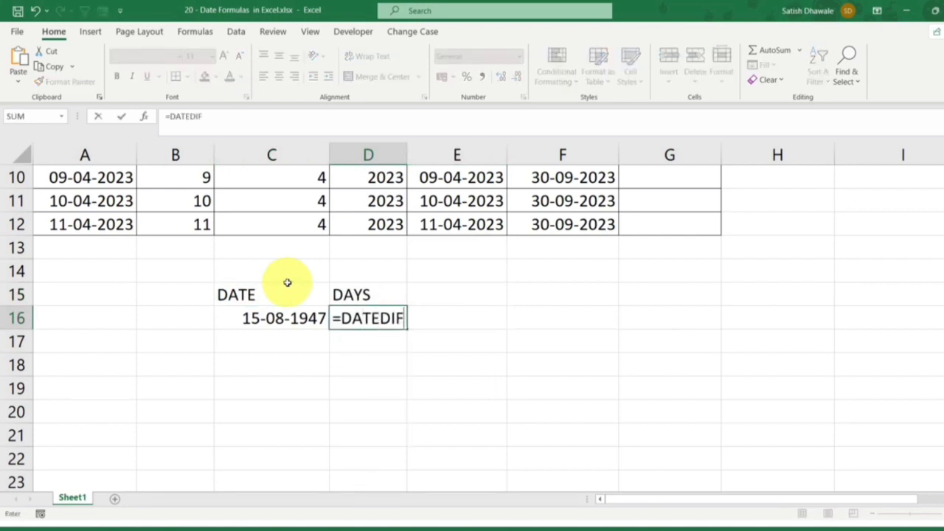
text(()
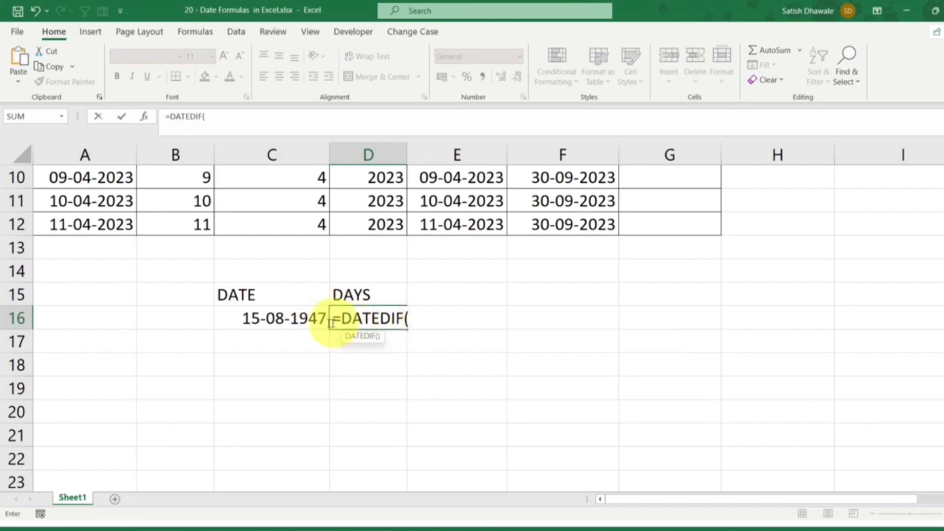
click(303, 321)
text(,)
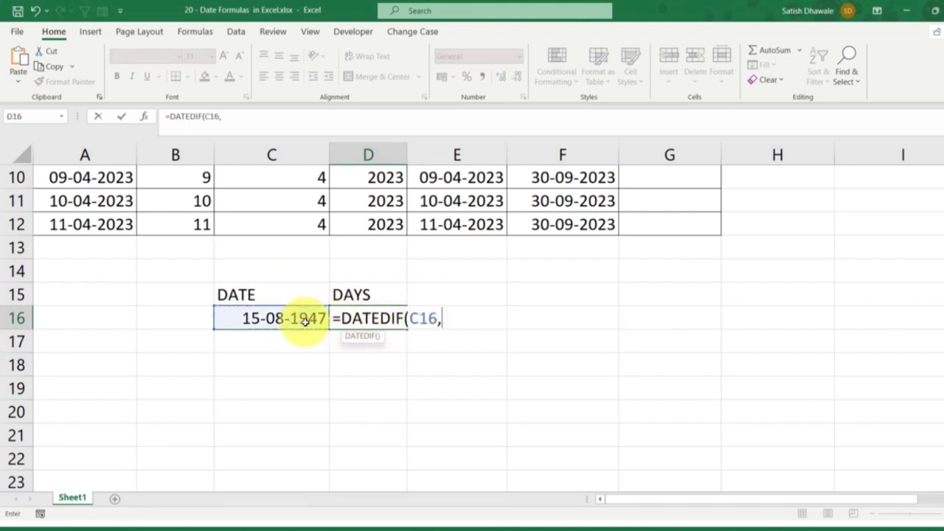
text(TO)
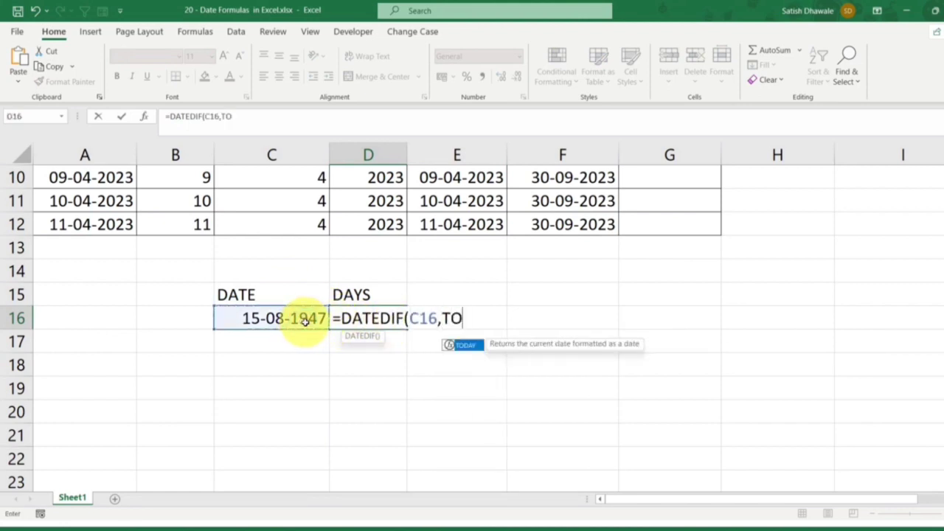
text(DAY())
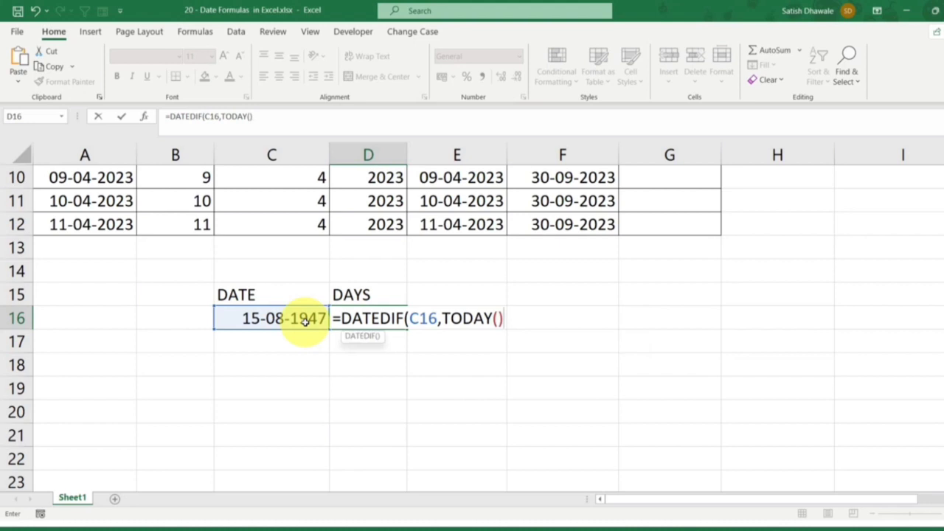
text(,"D)
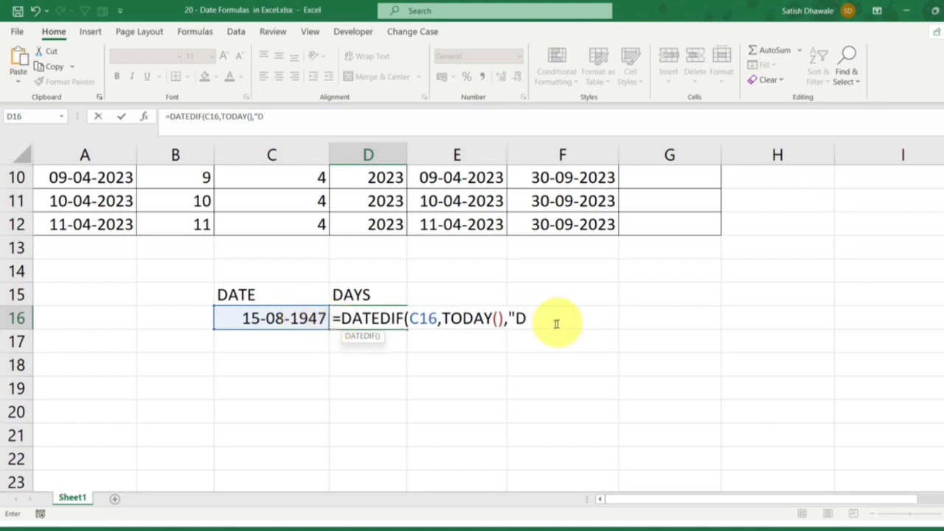
drag(443, 317, 503, 320)
click(534, 319)
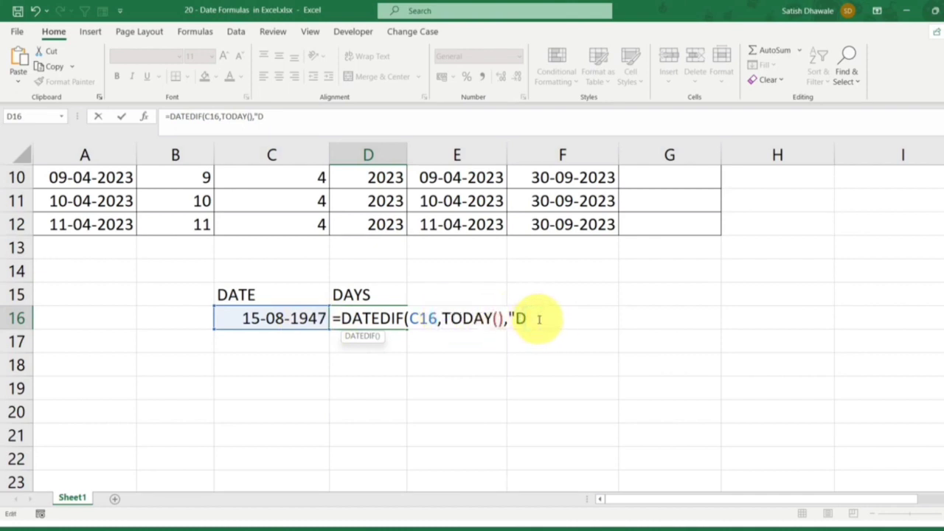
text(")
key(Return)
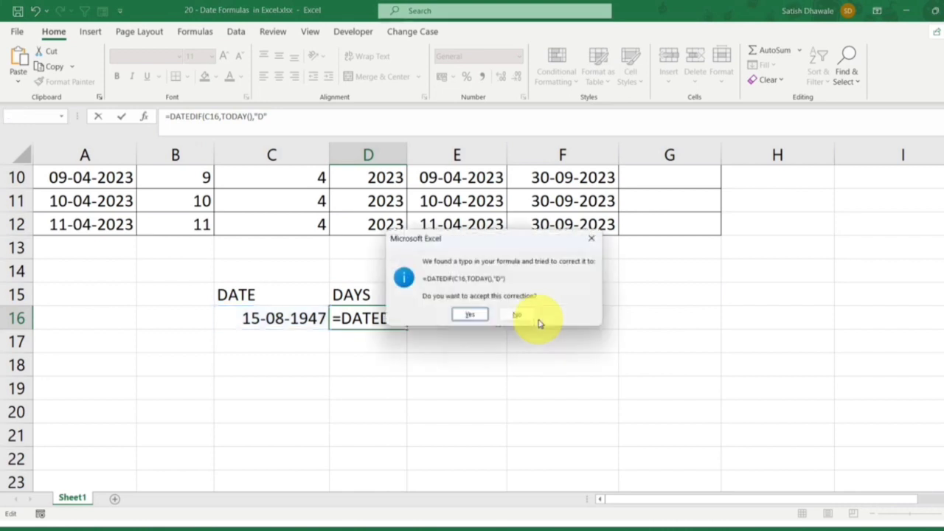
key(Return)
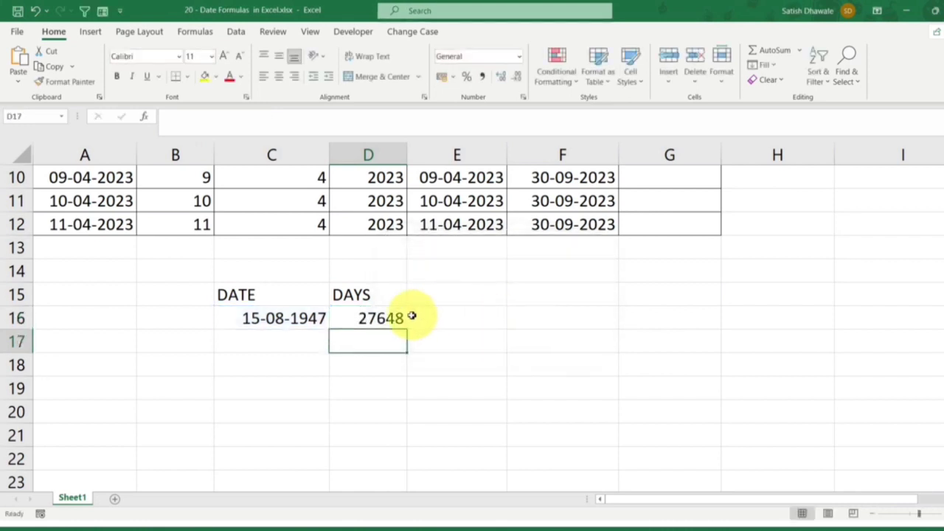
Check the DATEDIF formula in D16 and widen columns C and D slightly.
click(399, 317)
double_click(398, 317)
key(Escape)
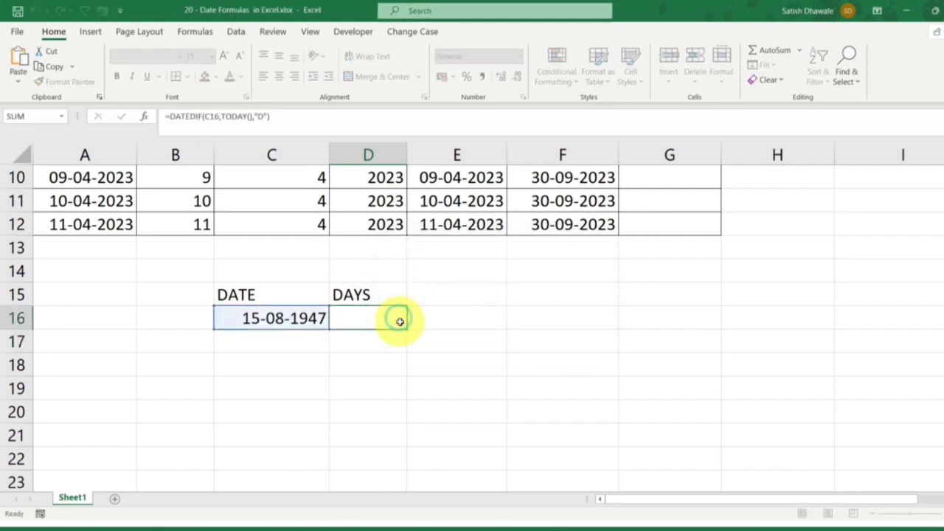
drag(331, 155, 351, 156)
drag(430, 155, 445, 155)
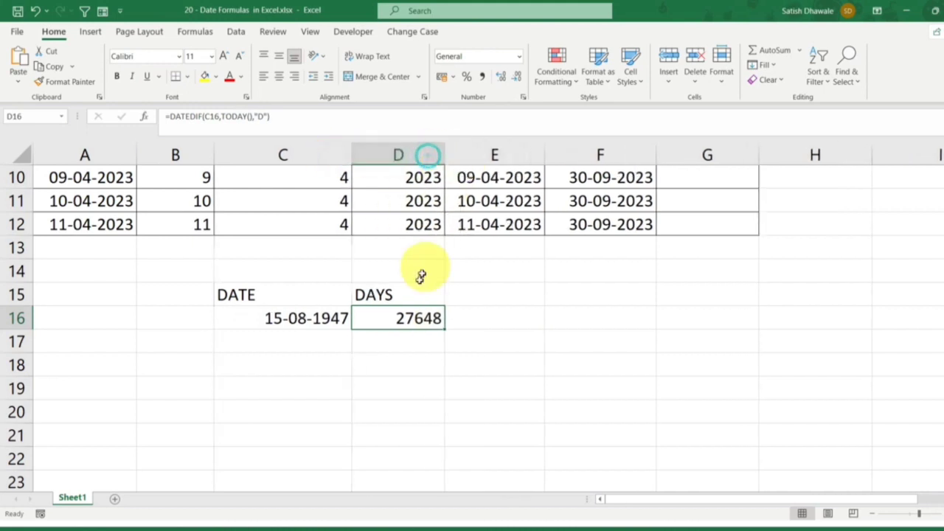
Change the unit argument of the DATEDIF formula in D16 to "M" to count months.
double_click(417, 322)
double_click(544, 318)
text(M)
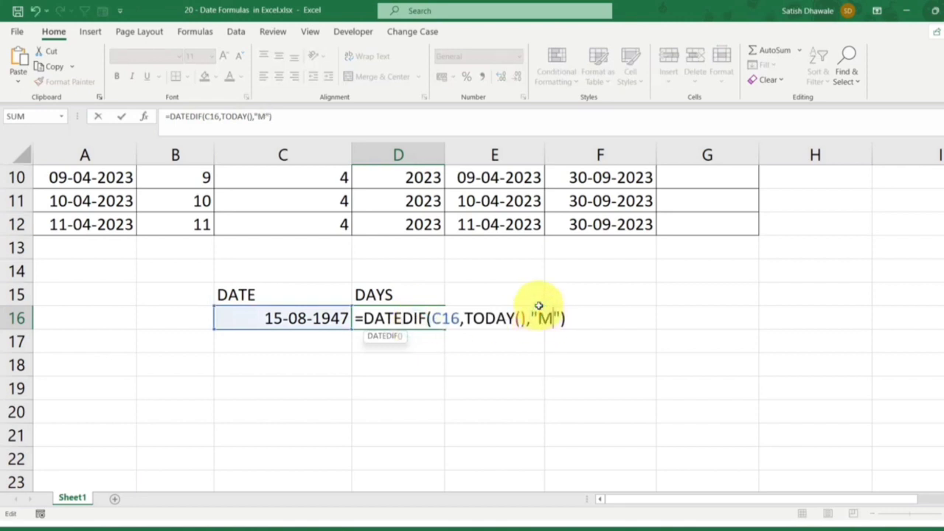
key(Return)
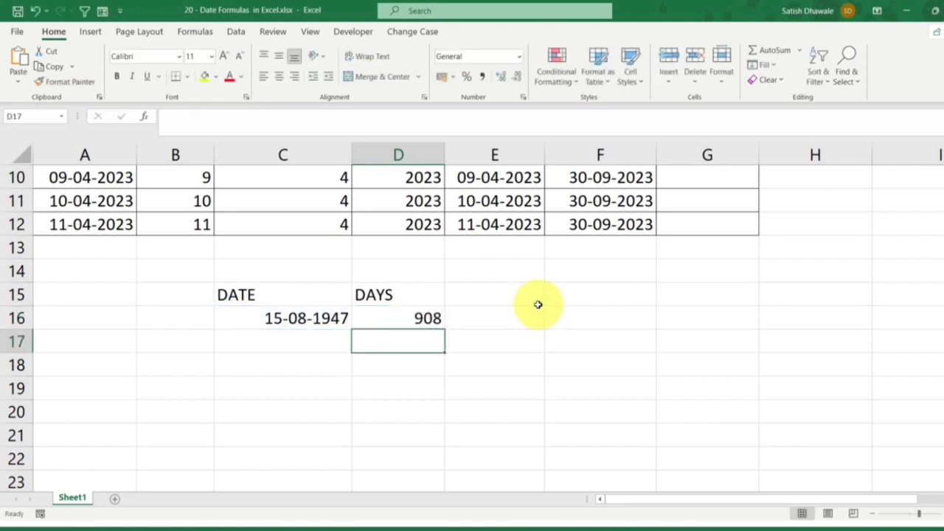
Change the DATEDIF unit in D16 to "Y" to count complete years.
double_click(424, 318)
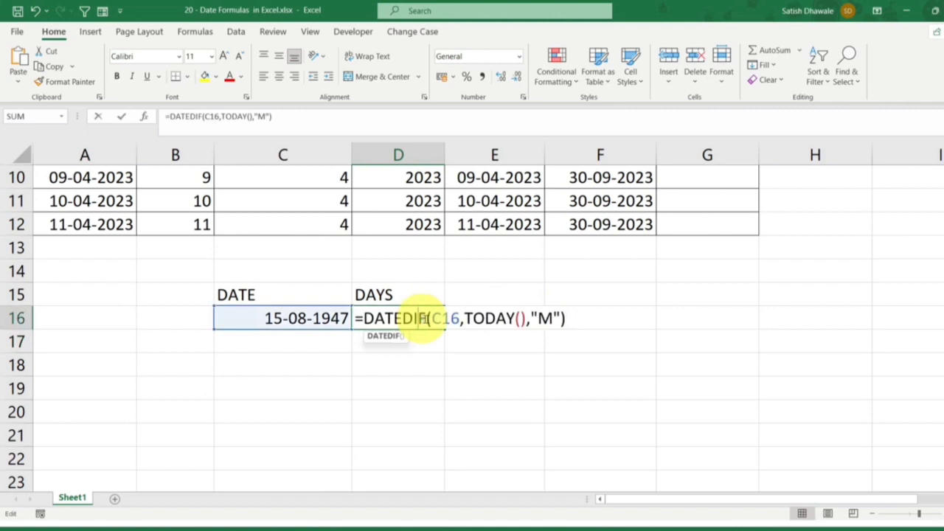
double_click(546, 318)
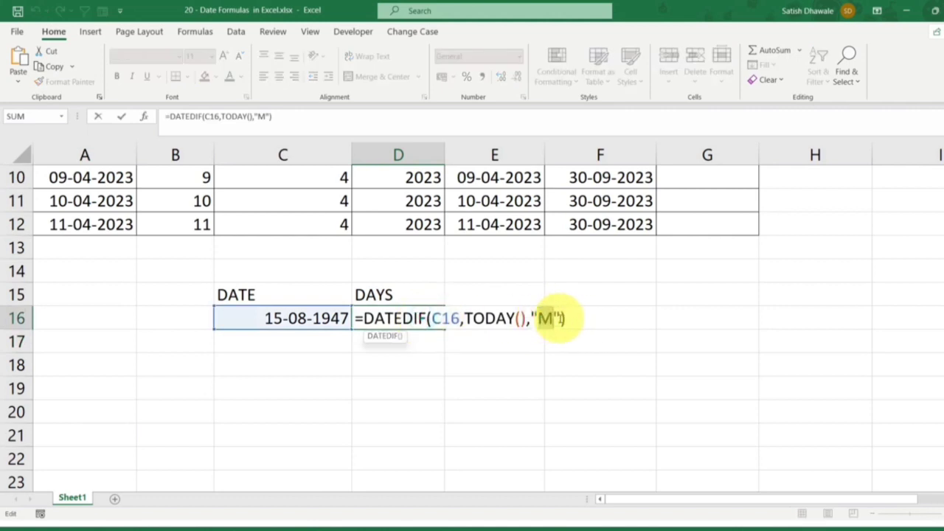
text(Y)
key(Return)
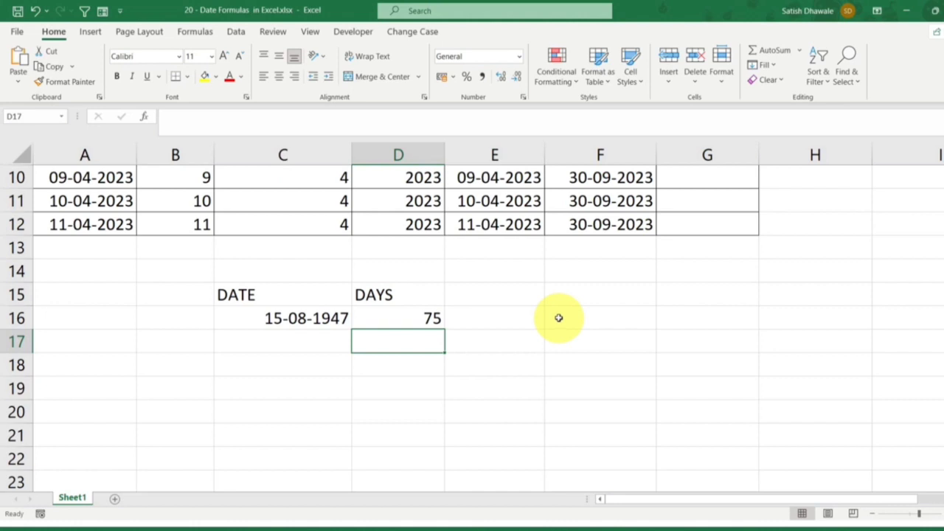
Change the date in C16 to 05-10-1995.
click(385, 313)
double_click(380, 317)
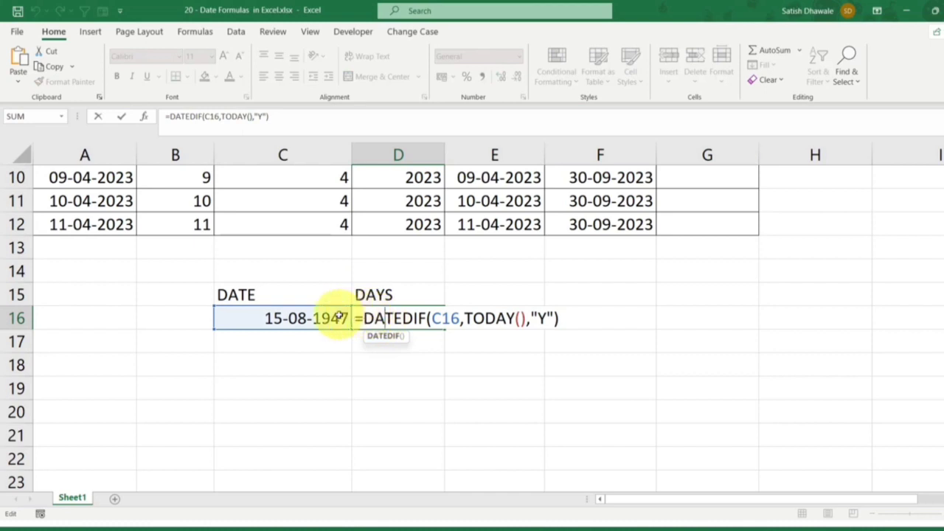
click(275, 317)
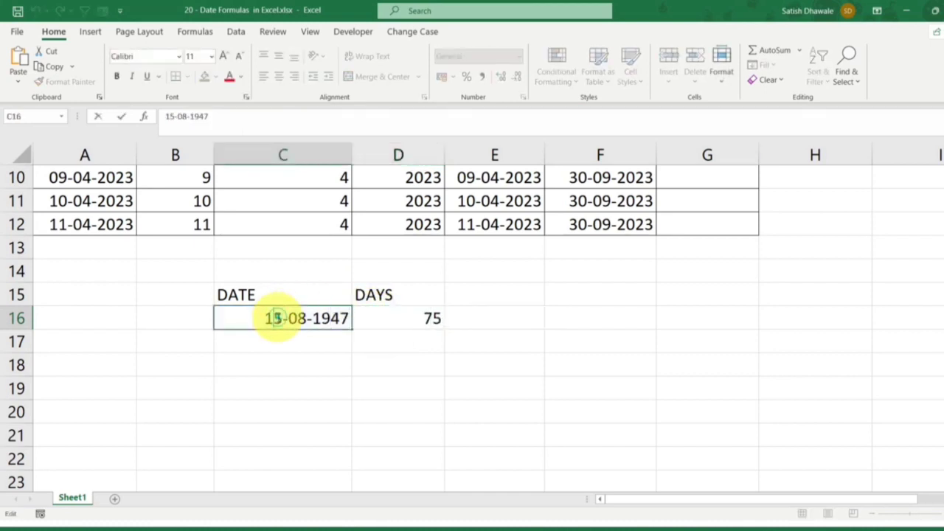
double_click(275, 318)
key(BackSpace)
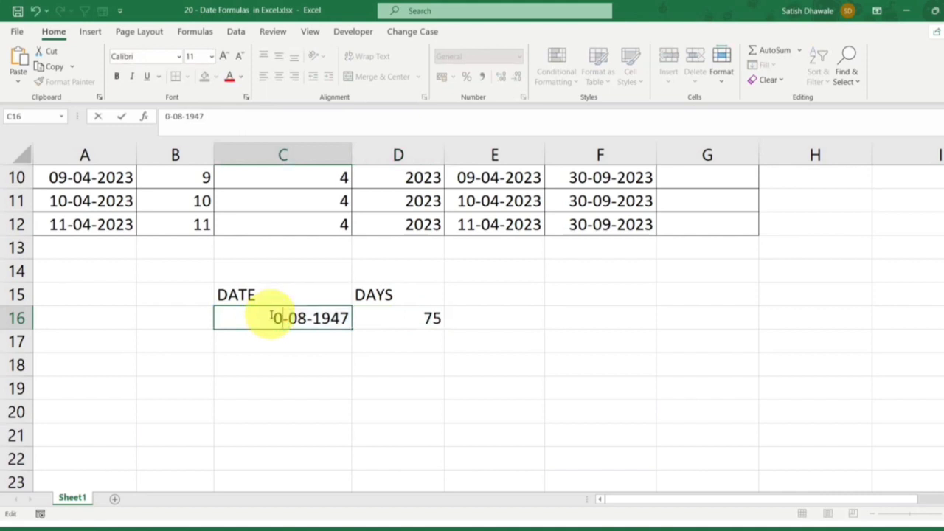
text(0)
key(Right)
key(Right)
key(Right)
key(BackSpace)
key(BackSpace)
text(10)
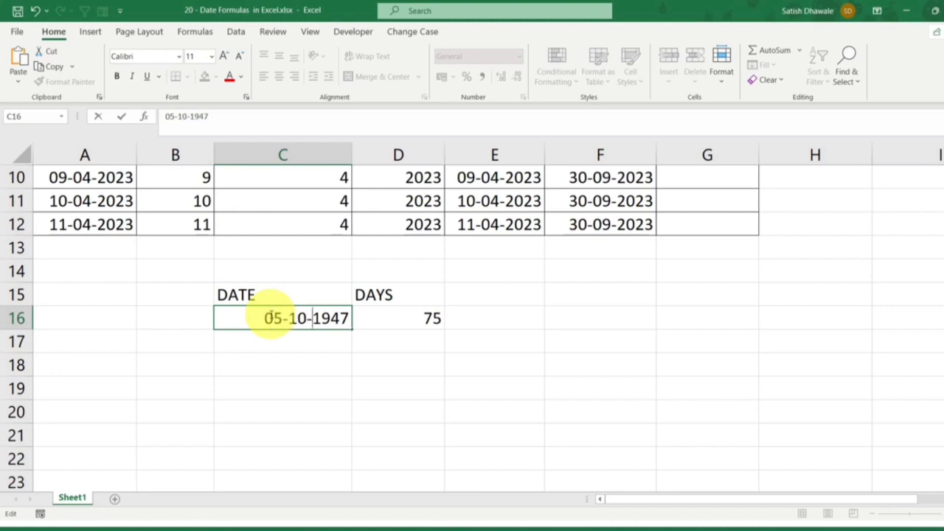
key(Right)
key(Right)
key(Right)
key(Right)
key(Right)
key(BackSpace)
key(BackSpace)
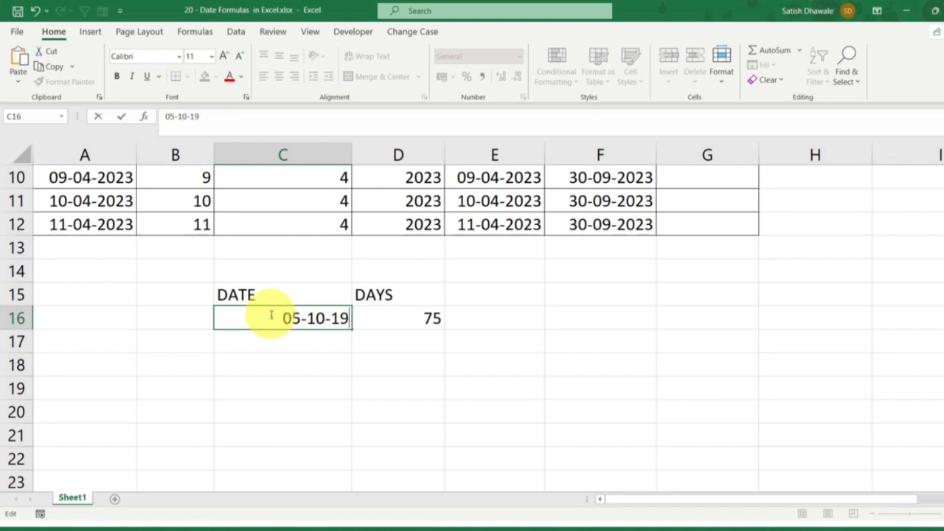
text(95)
key(Return)
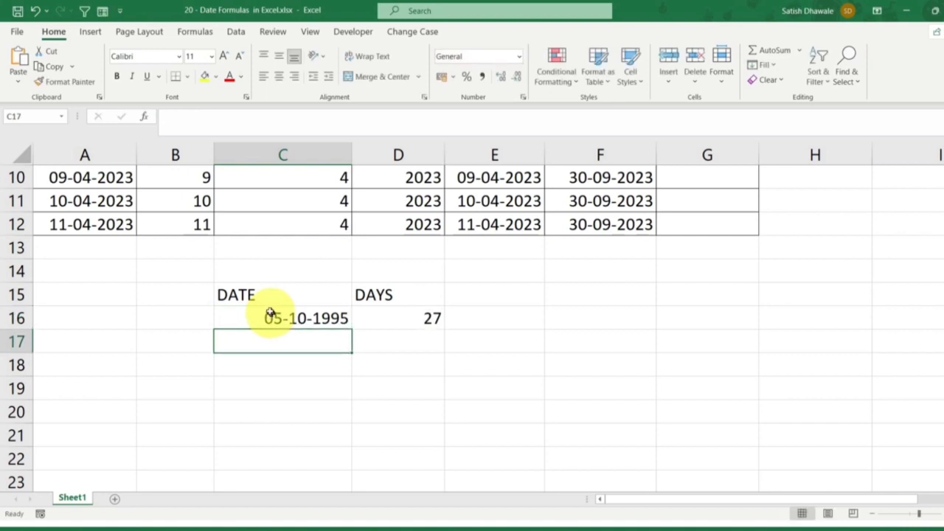
Widen column C slightly and check the date in C16 against the formula in D16.
click(373, 316)
drag(351, 154, 357, 158)
click(305, 318)
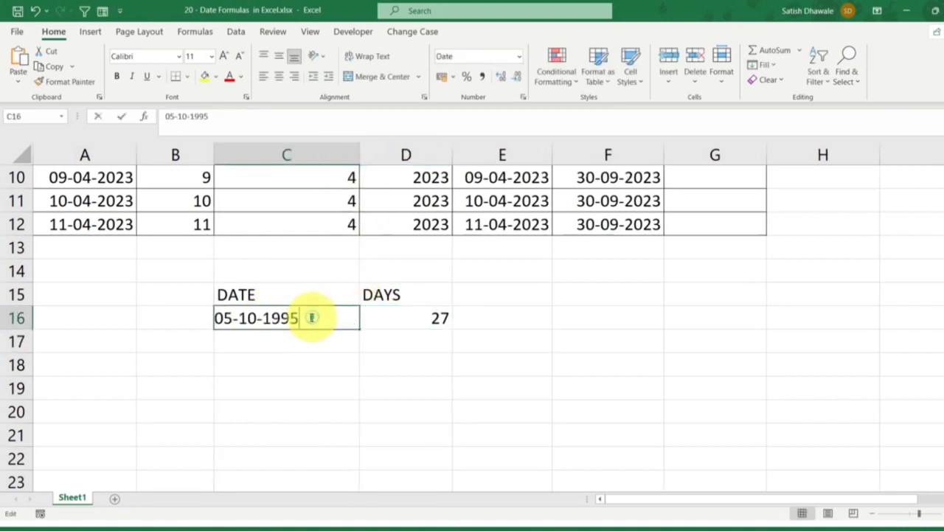
click(438, 315)
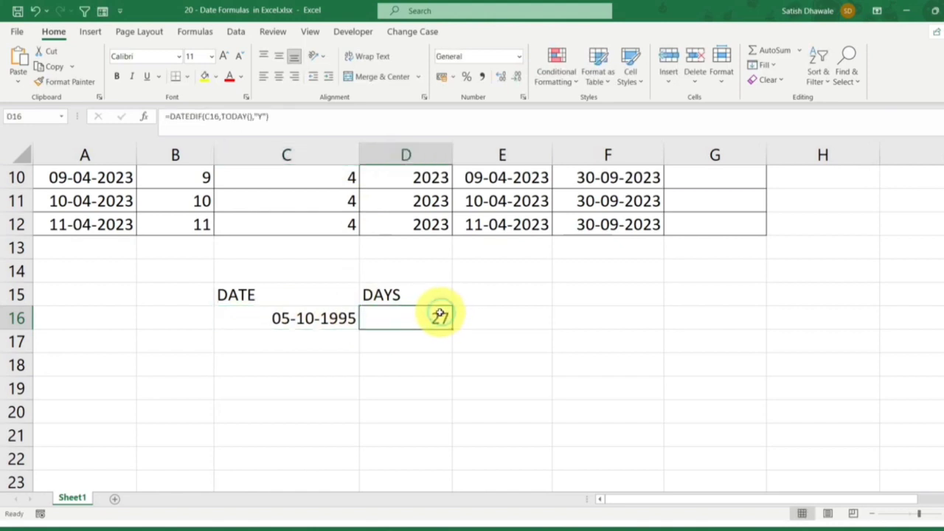
Replace the header in D15 with YEARS.
click(427, 295)
text(YEAR)
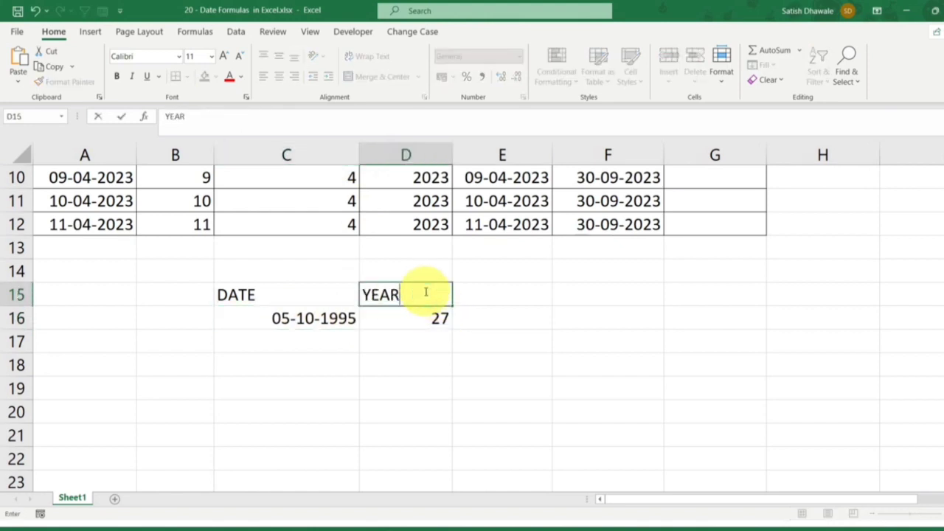
text(S)
key(Return)
Review the DATEDIF formula in D16 and switch its unit argument to "M" for months.
double_click(425, 318)
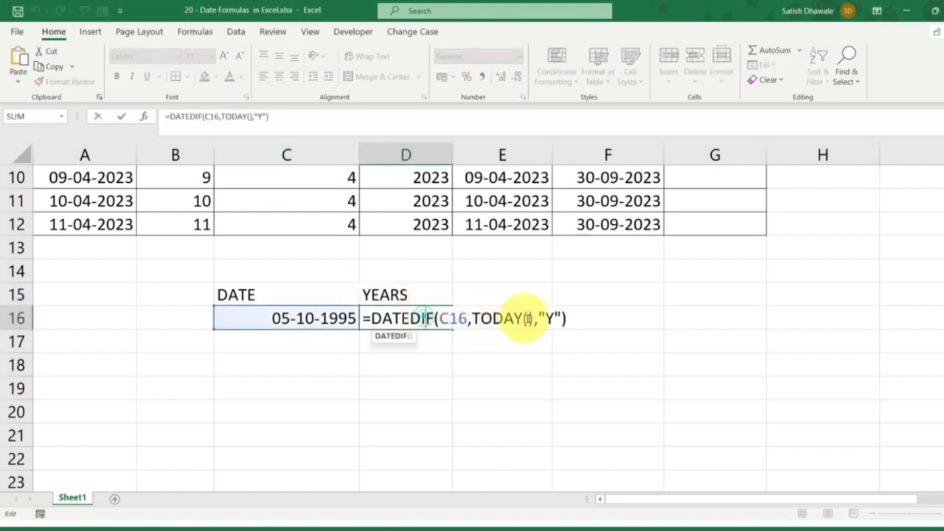
key(Escape)
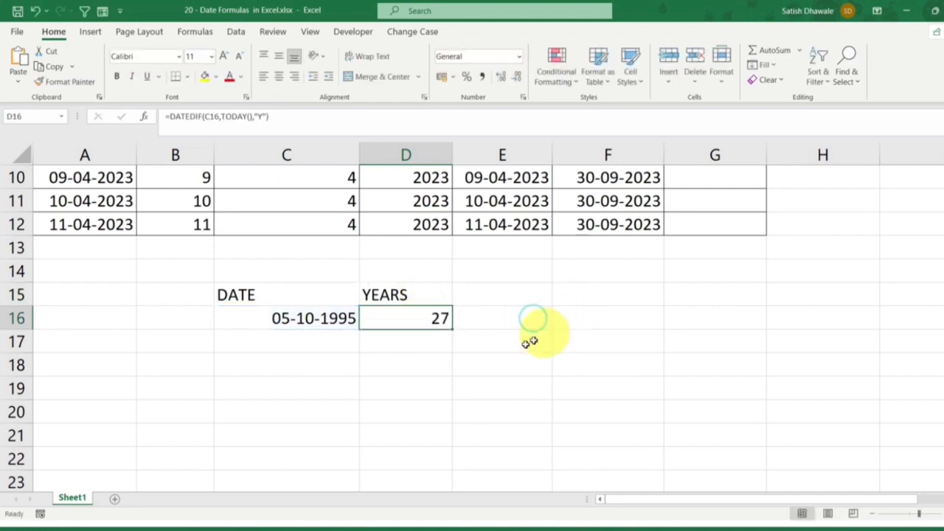
double_click(445, 327)
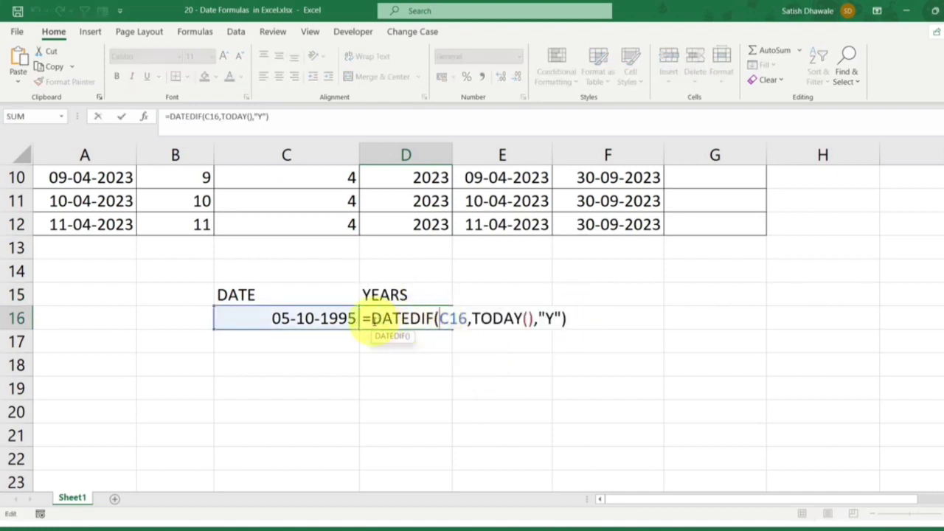
key(Escape)
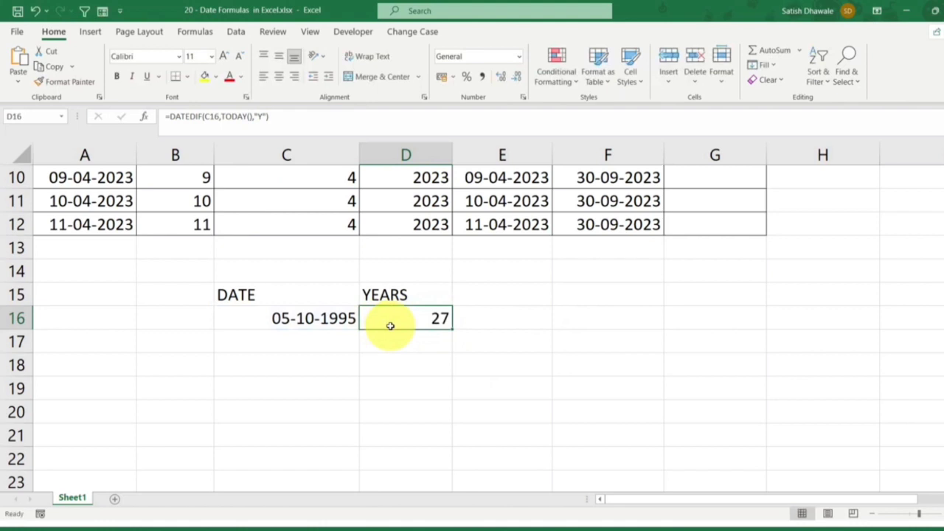
double_click(391, 326)
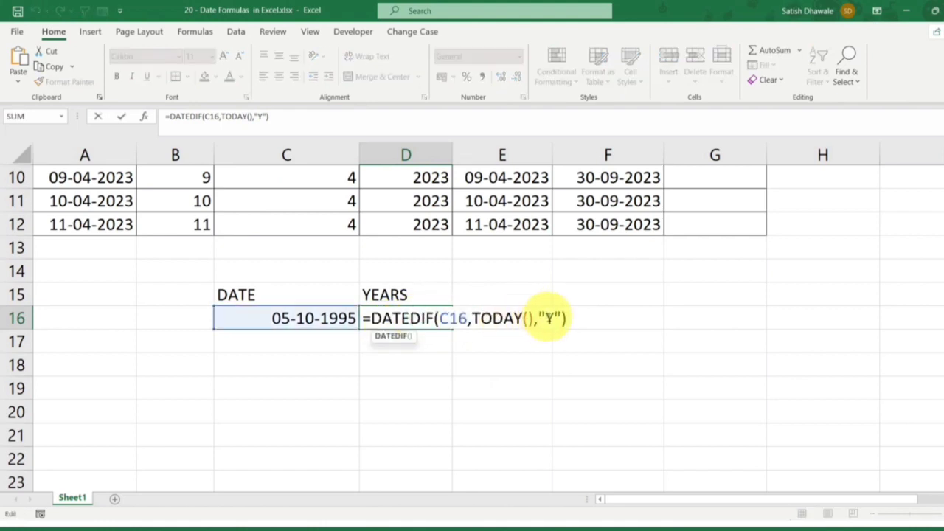
click(546, 318)
text(D)
key(Return)
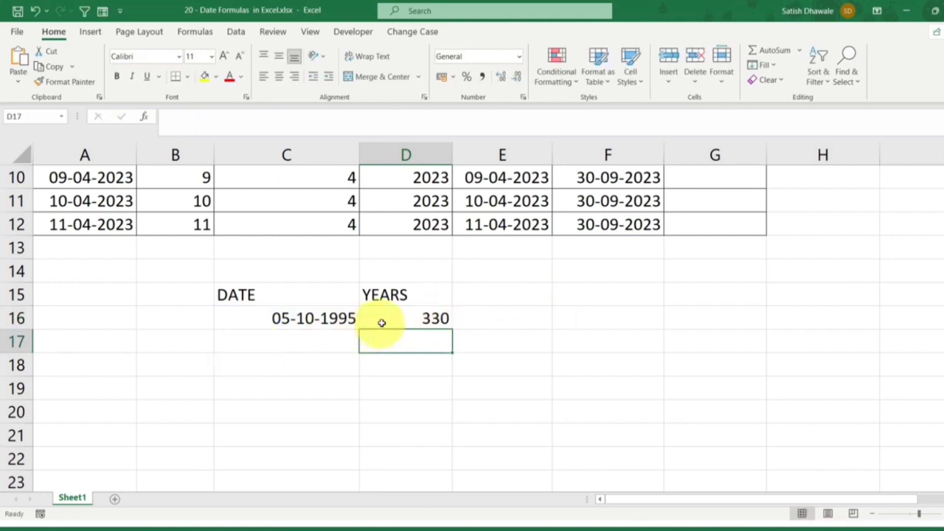
Change the unit argument of the DATEDIF formula in D16 to "Y" for years.
click(407, 317)
double_click(407, 317)
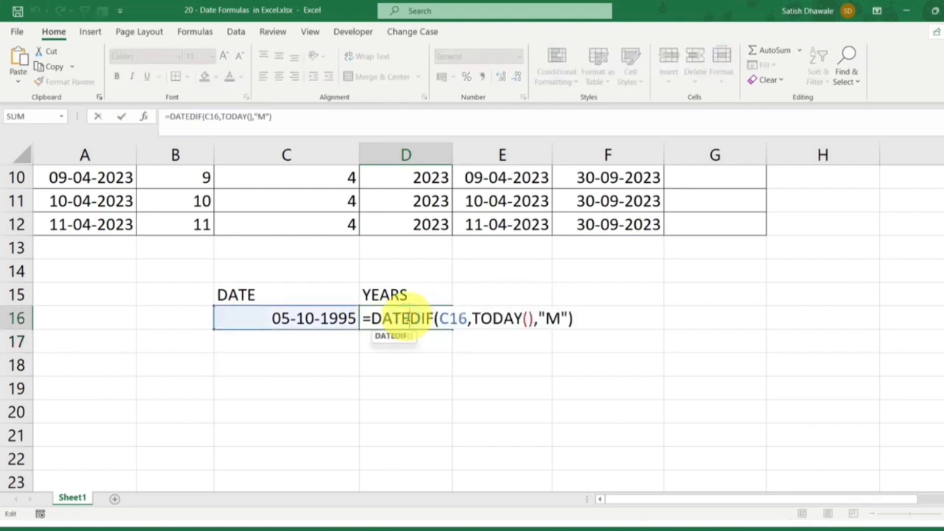
key(Escape)
click(299, 318)
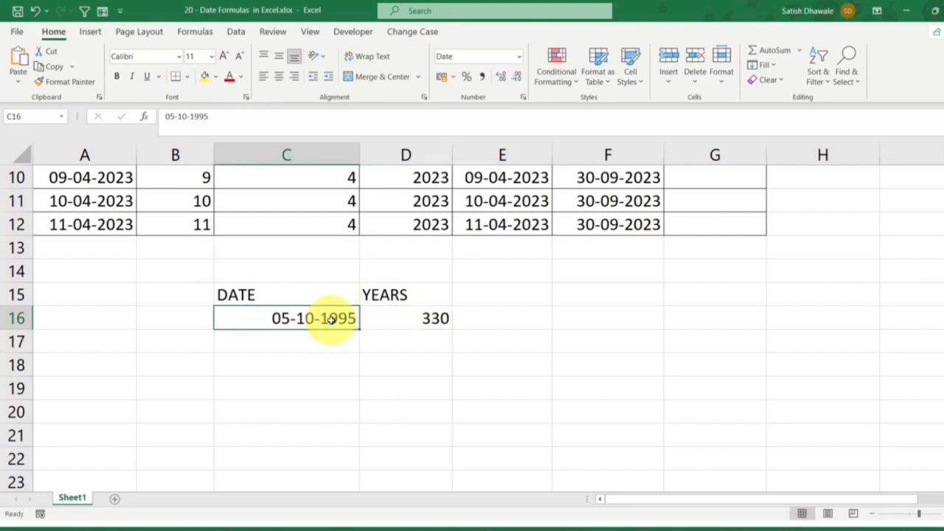
double_click(409, 325)
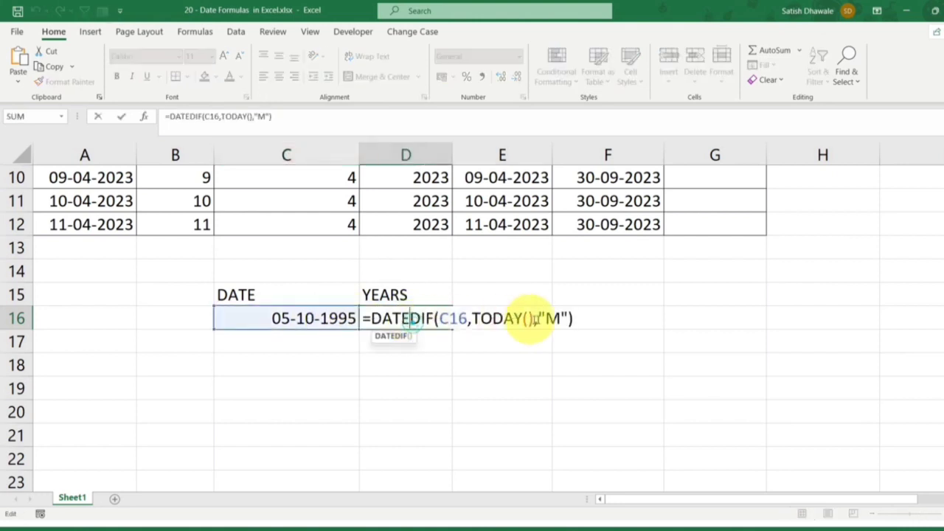
double_click(553, 318)
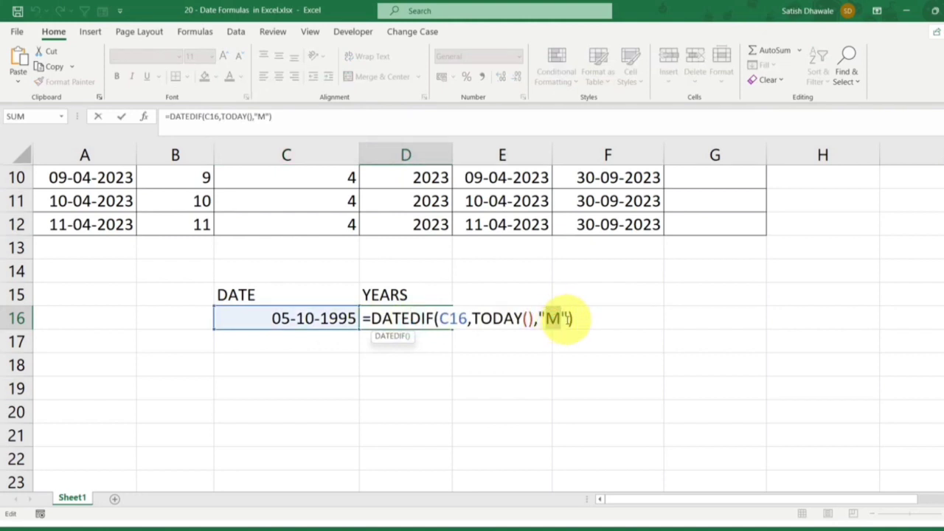
text(Y)
key(Return)
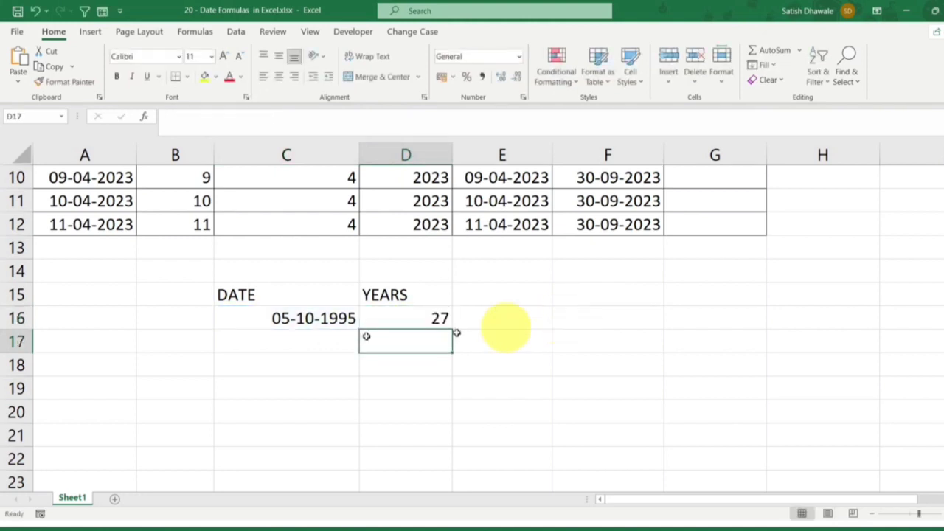
Compare the date in C16 and today's date in the Today column with the DATEDIF result in D16.
click(406, 312)
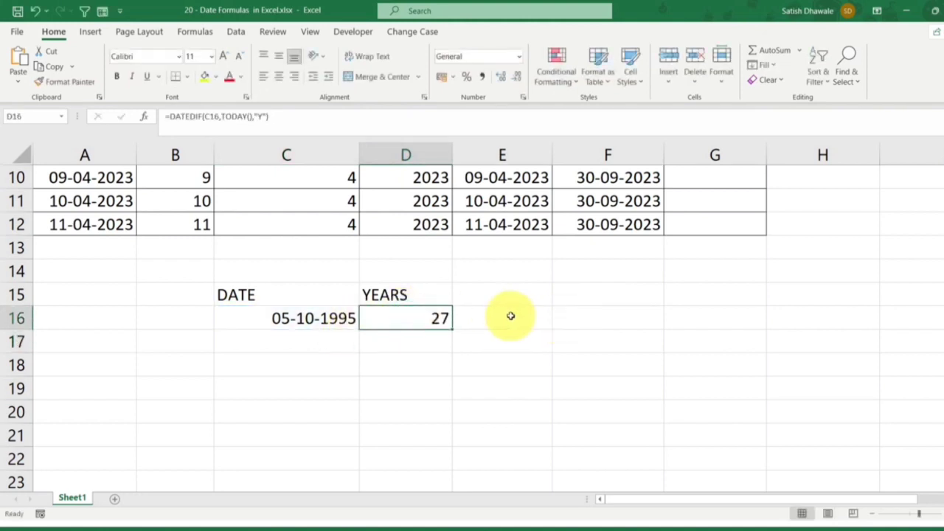
click(277, 318)
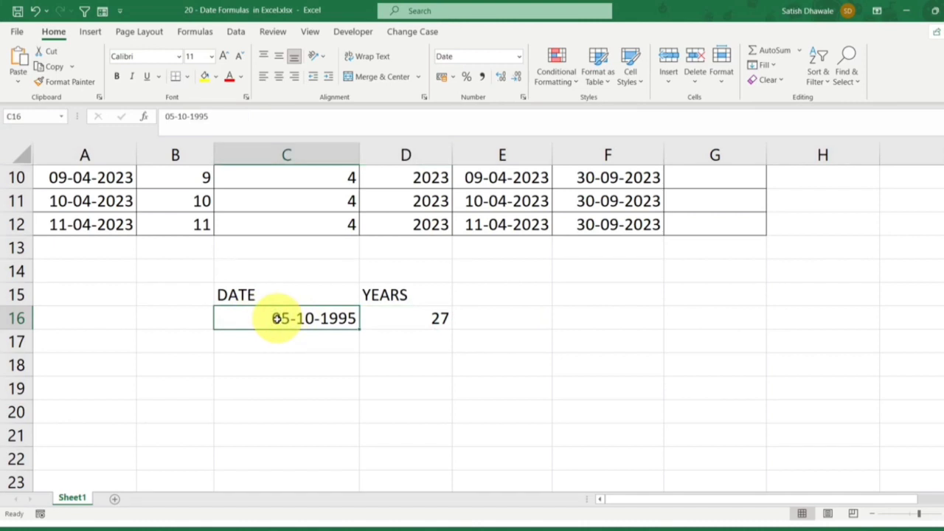
scroll(447, 354, up, 3)
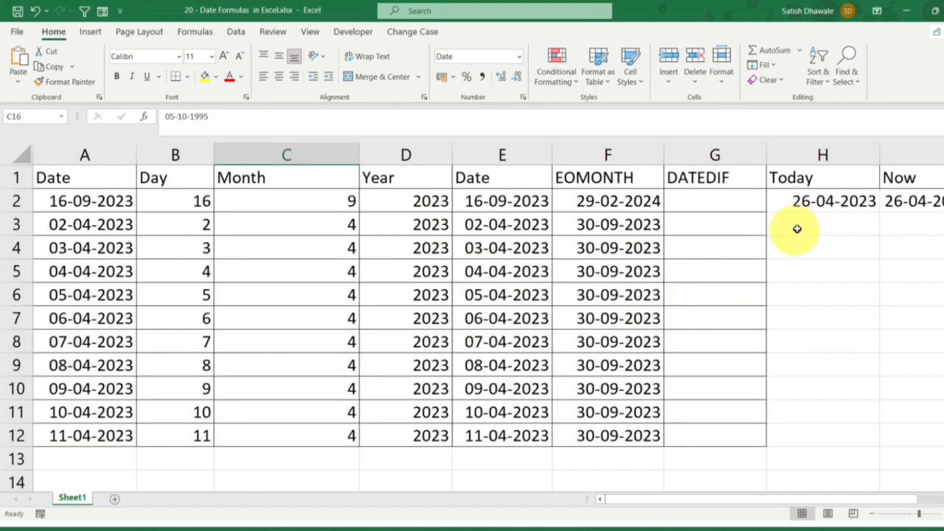
scroll(632, 270, down, 3)
click(422, 320)
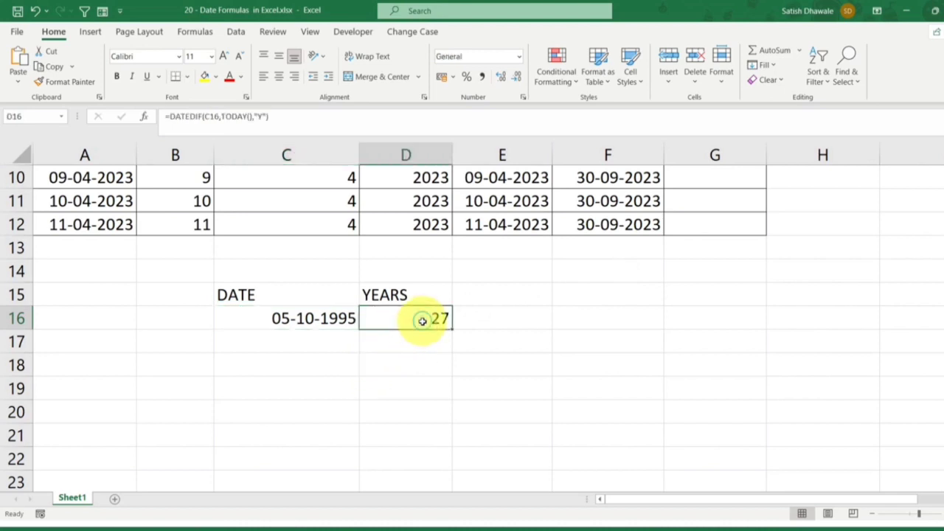
click(312, 318)
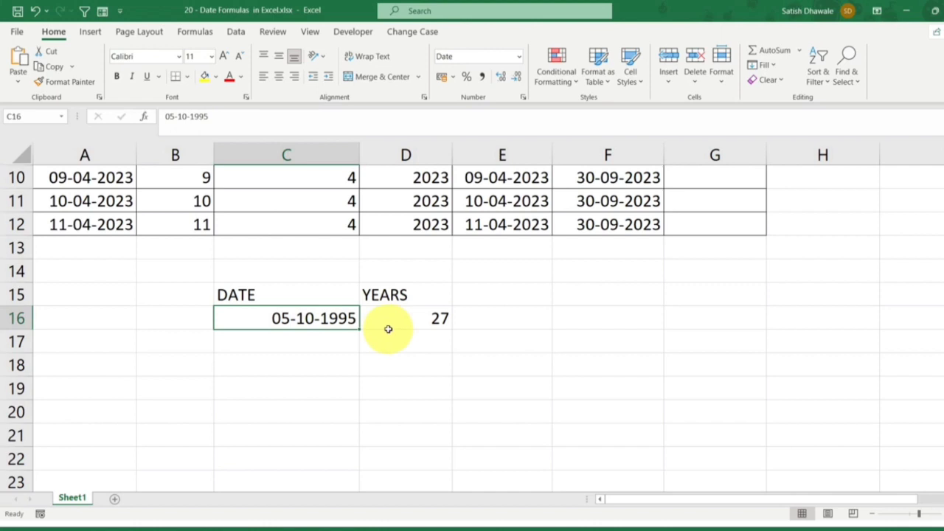
click(422, 318)
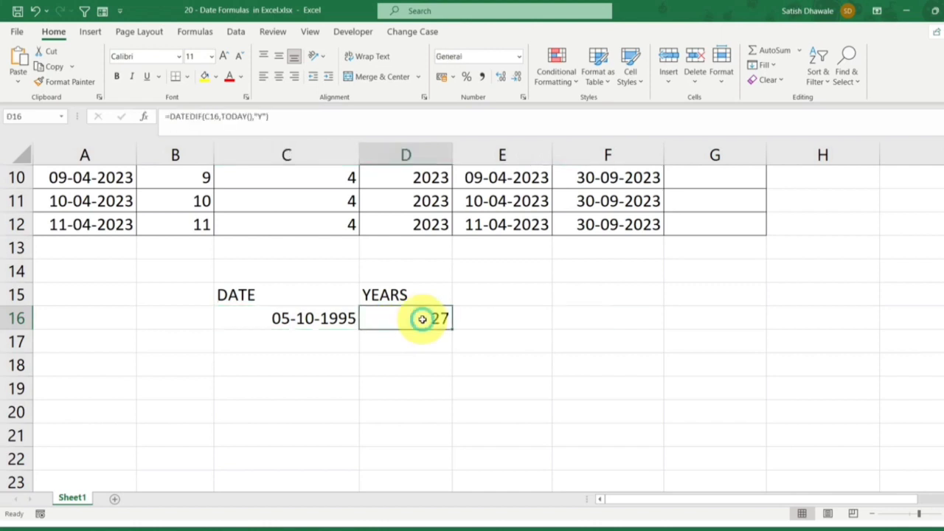
Append &"Years" to the end of the DATEDIF formula in D16.
double_click(421, 317)
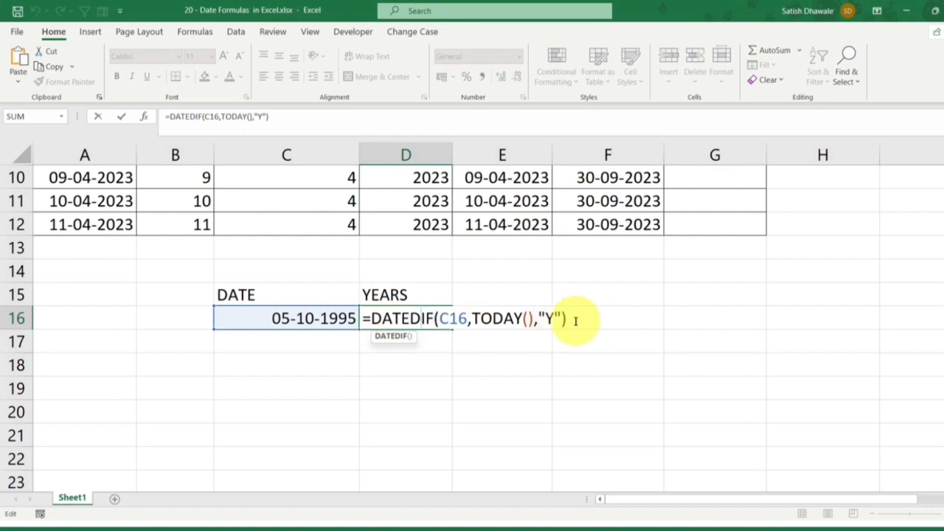
click(600, 317)
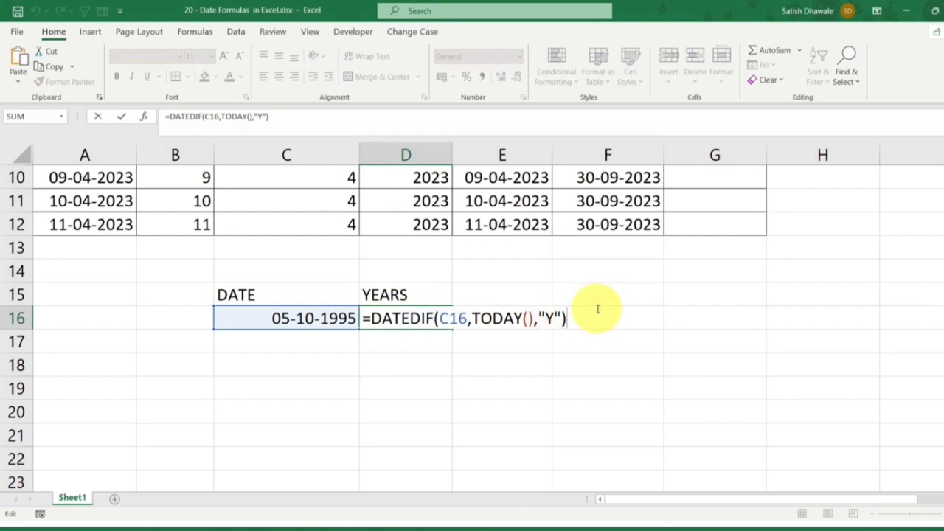
text(&"Ye)
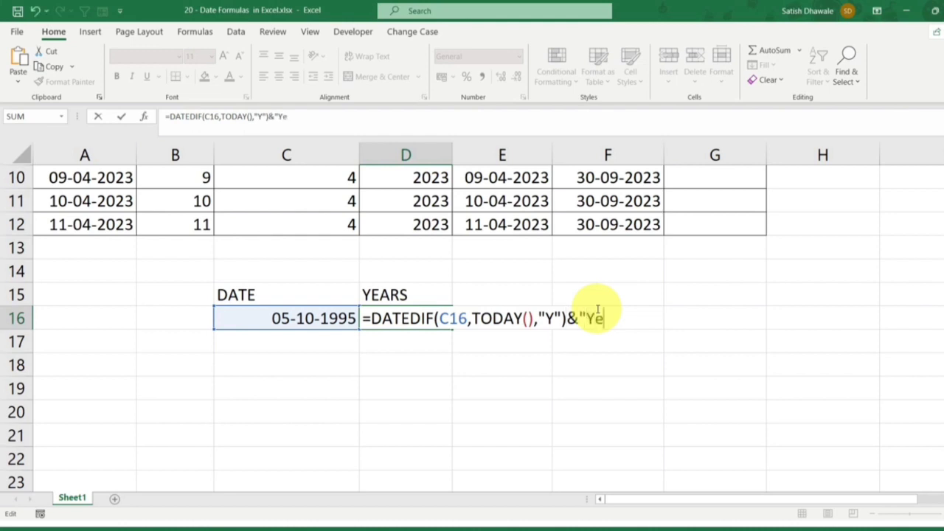
text(ars")
key(Return)
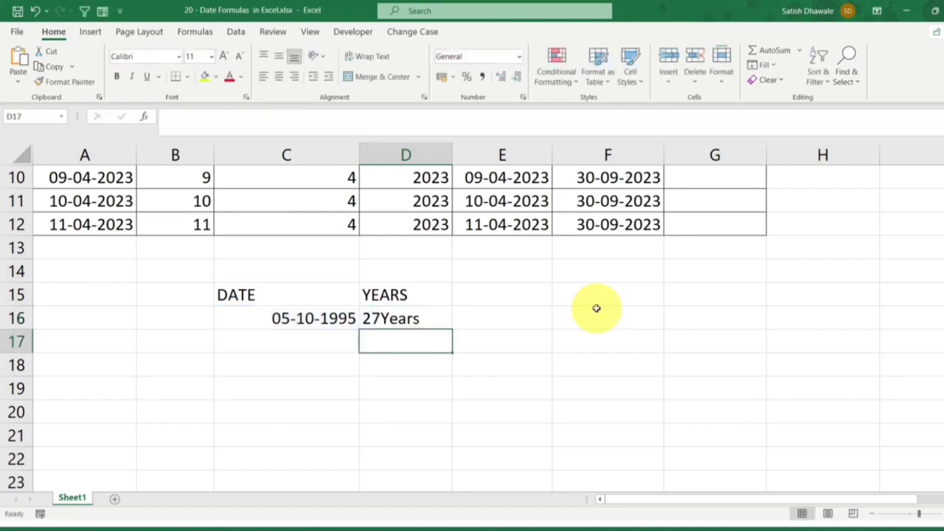
Insert a space before Years inside the quoted text of the D16 formula.
double_click(427, 317)
click(586, 318)
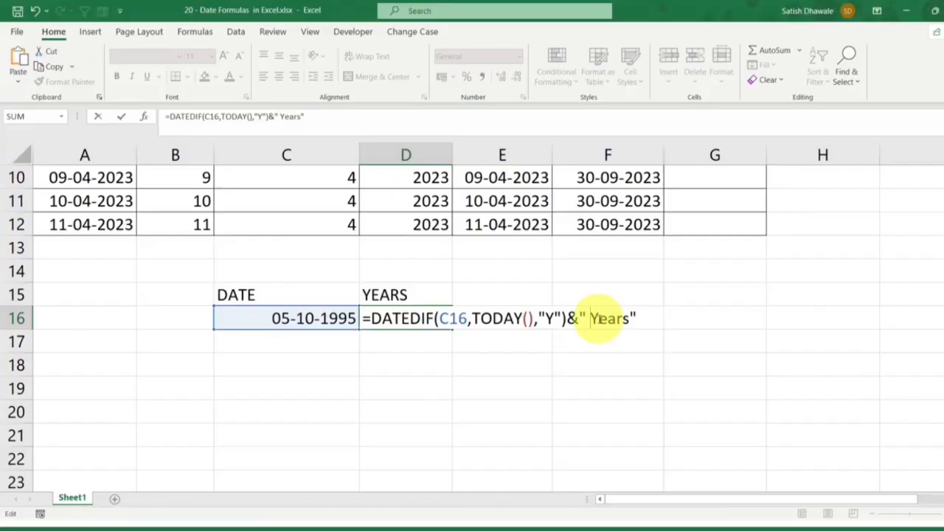
key(Return)
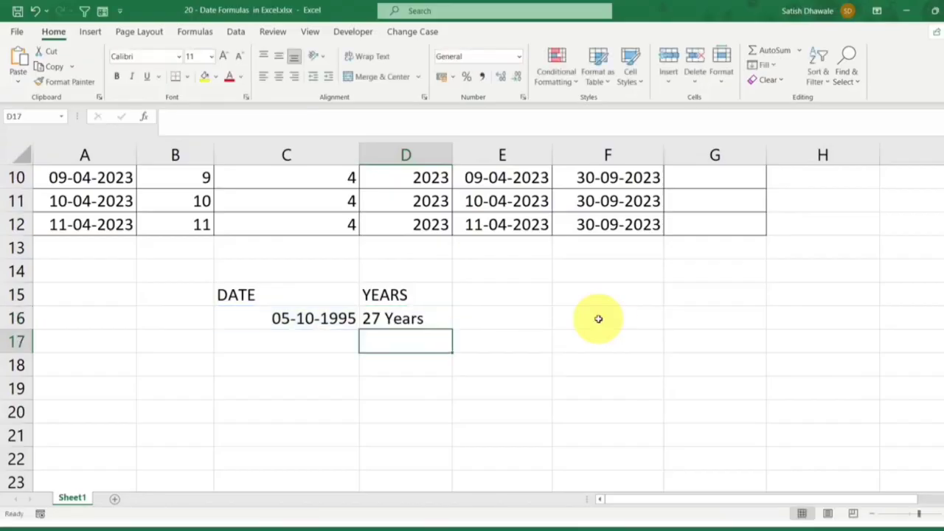
Review the formula in D16 and append &"," after the " Years" text.
click(420, 313)
double_click(413, 318)
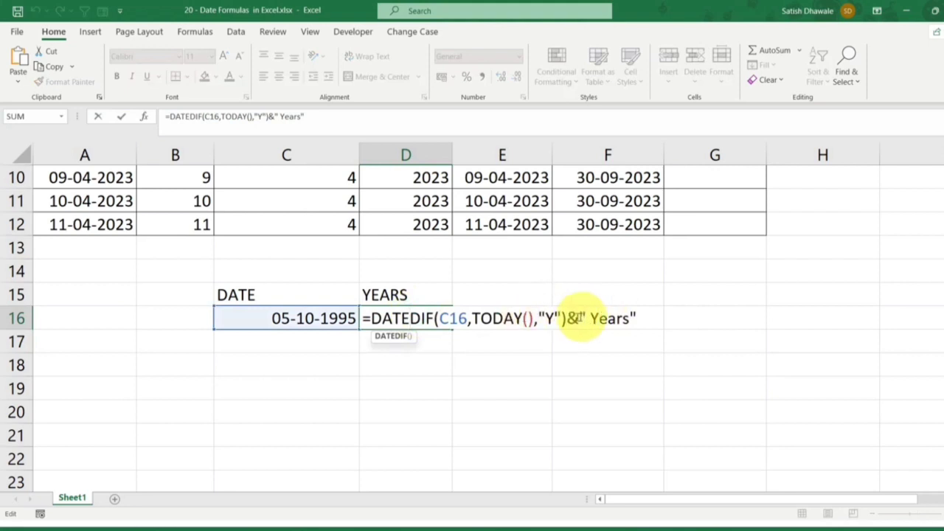
drag(371, 318, 655, 318)
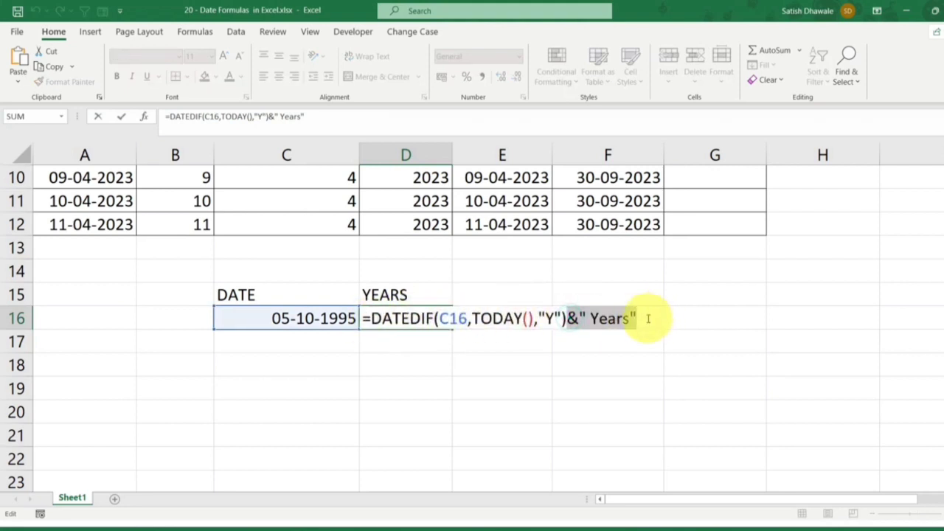
key(Return)
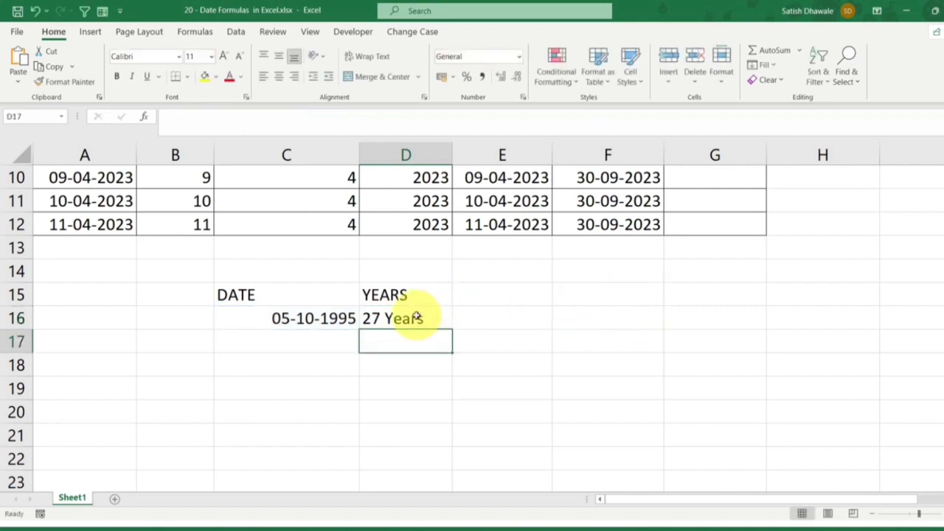
double_click(417, 317)
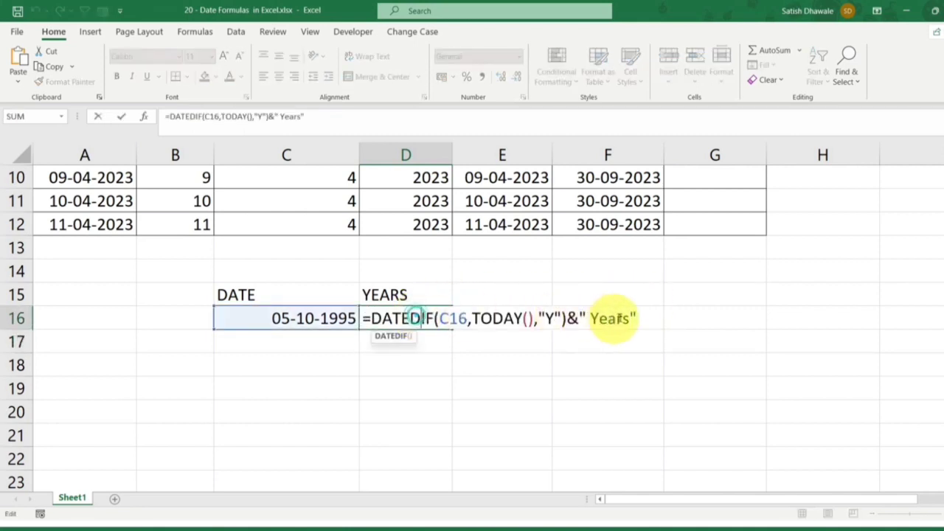
drag(639, 316, 369, 317)
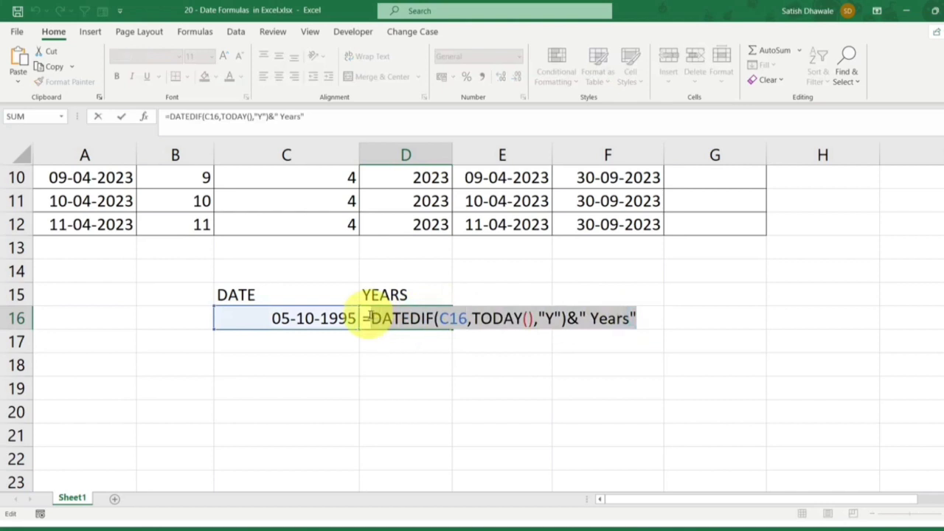
click(644, 317)
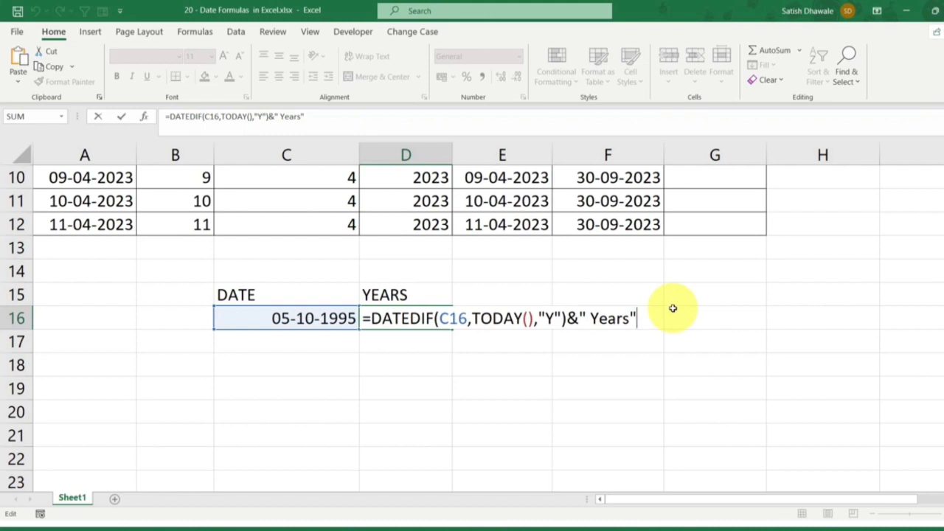
text(&",)
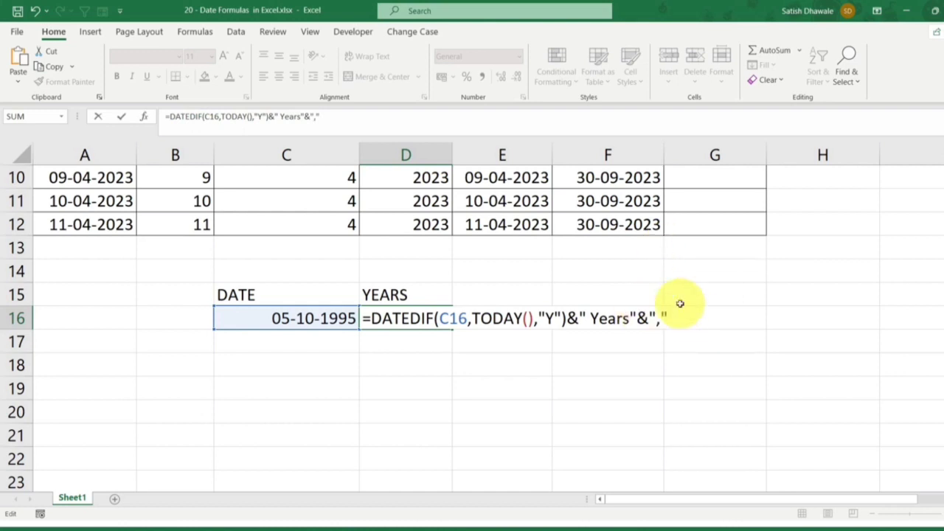
key(Return)
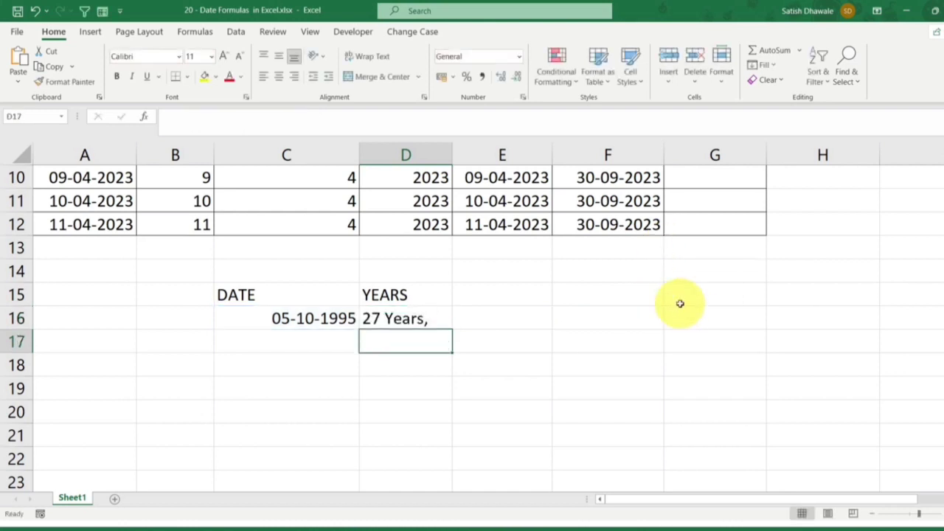
Examine the appended comma part of the formula in D16 and its displayed result.
click(411, 319)
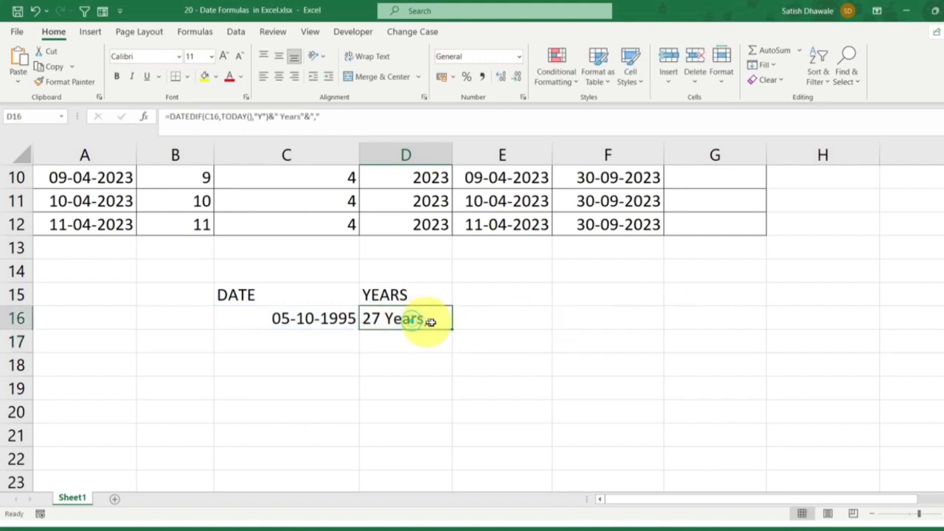
double_click(421, 320)
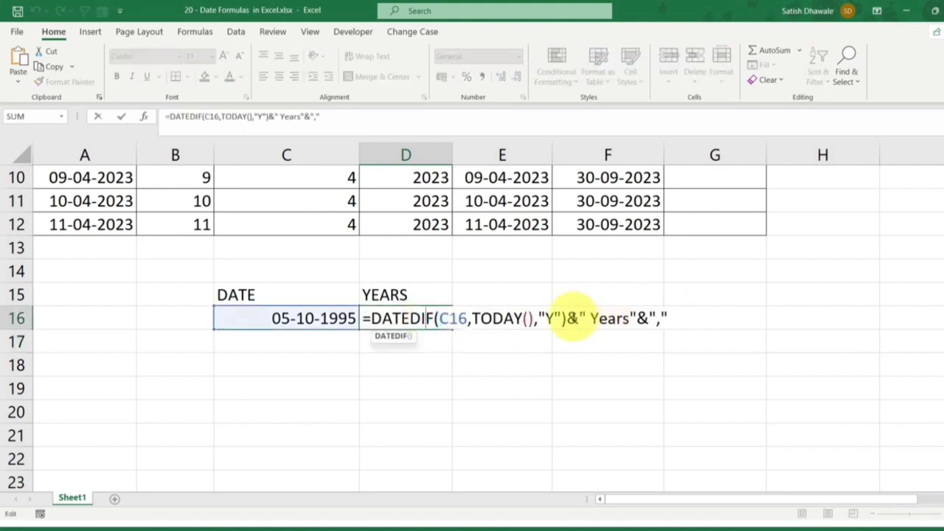
drag(567, 319, 683, 317)
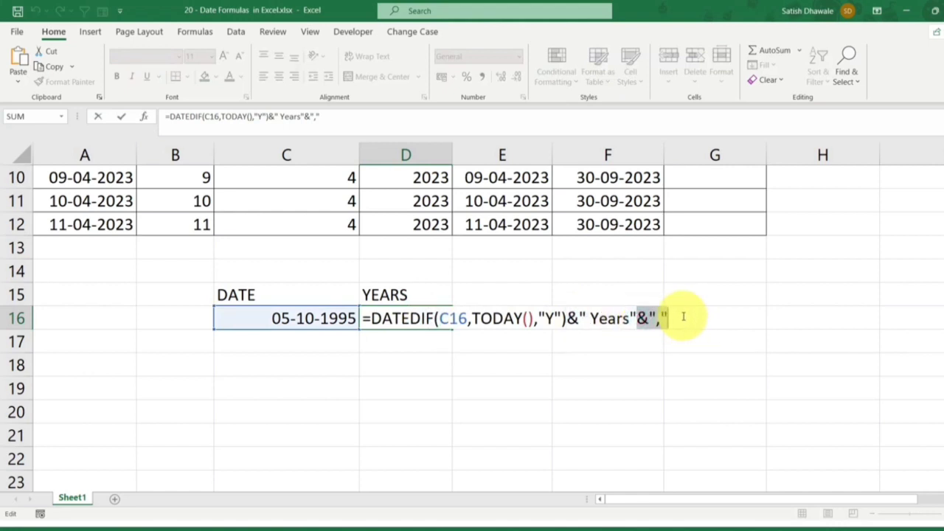
key(Return)
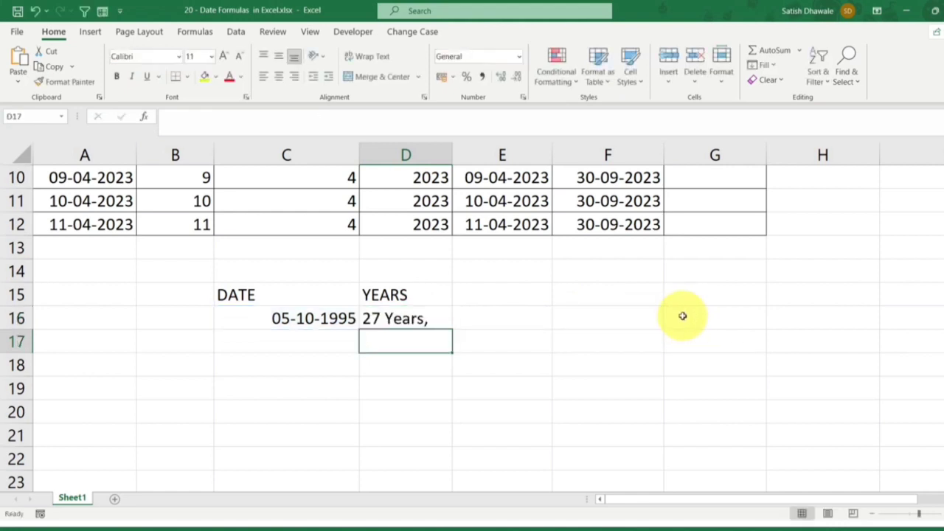
double_click(428, 318)
key(Return)
click(427, 318)
double_click(426, 319)
key(Escape)
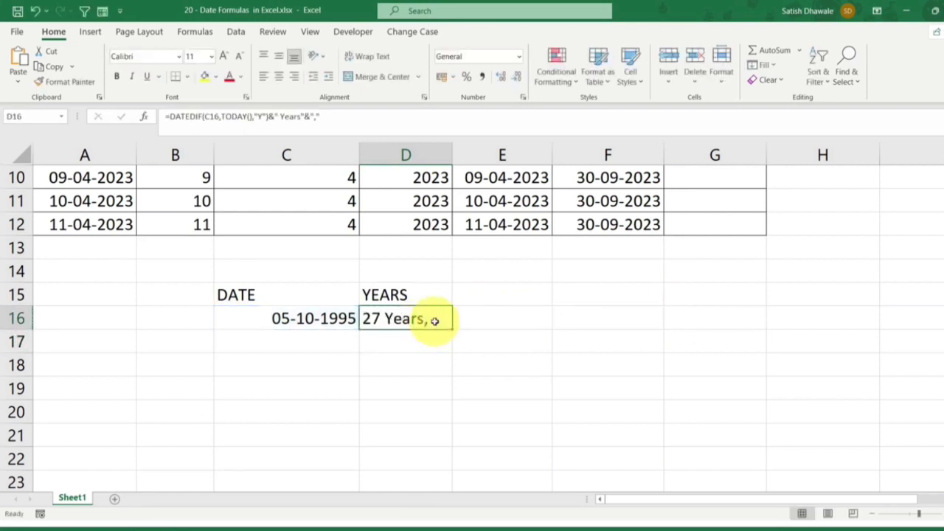
Append & and a copy of the DATEDIF(C16,TODAY(),"Y")&" Years" expression to the end of the D16 formula.
double_click(435, 319)
click(670, 318)
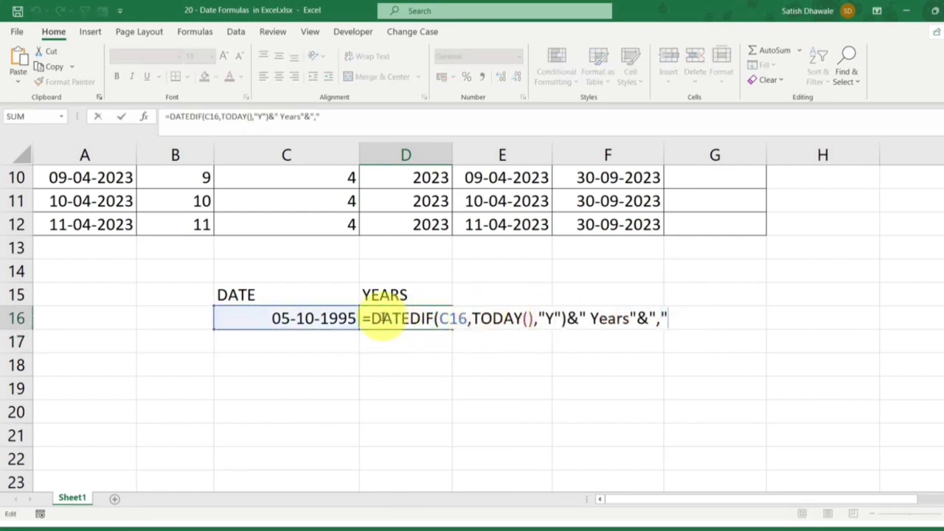
drag(372, 318, 655, 319)
key(ctrl+c)
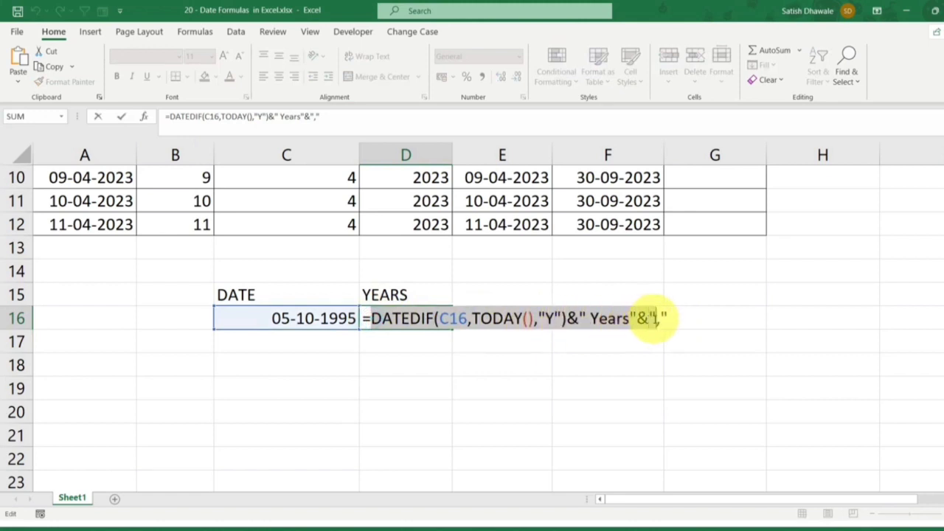
click(686, 317)
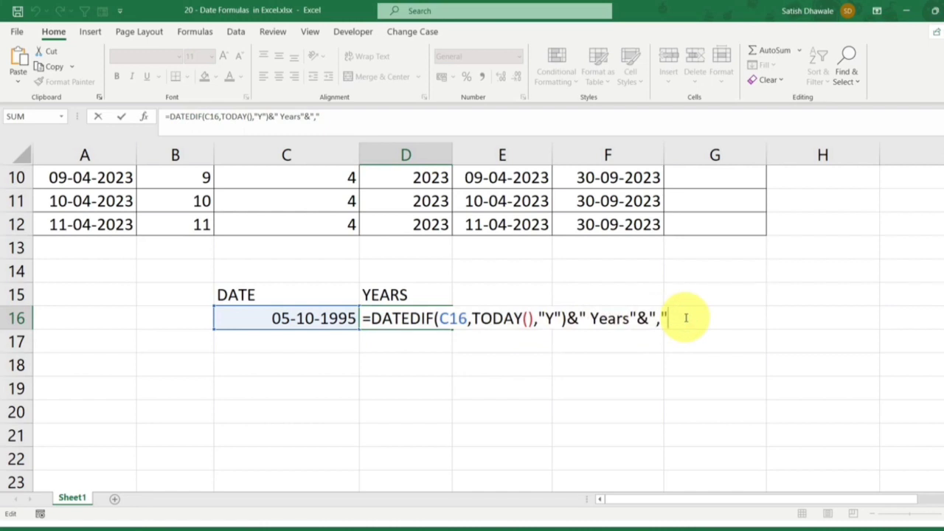
text(&)
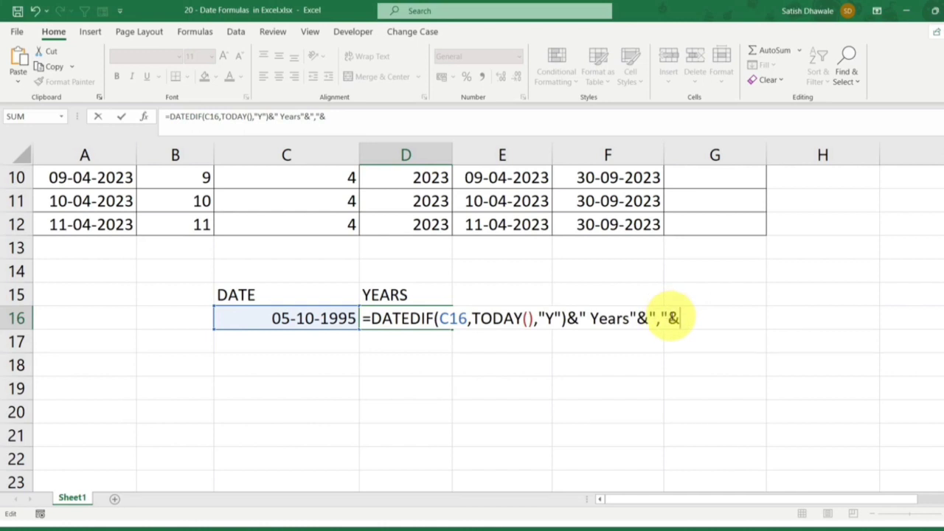
key(ctrl+v)
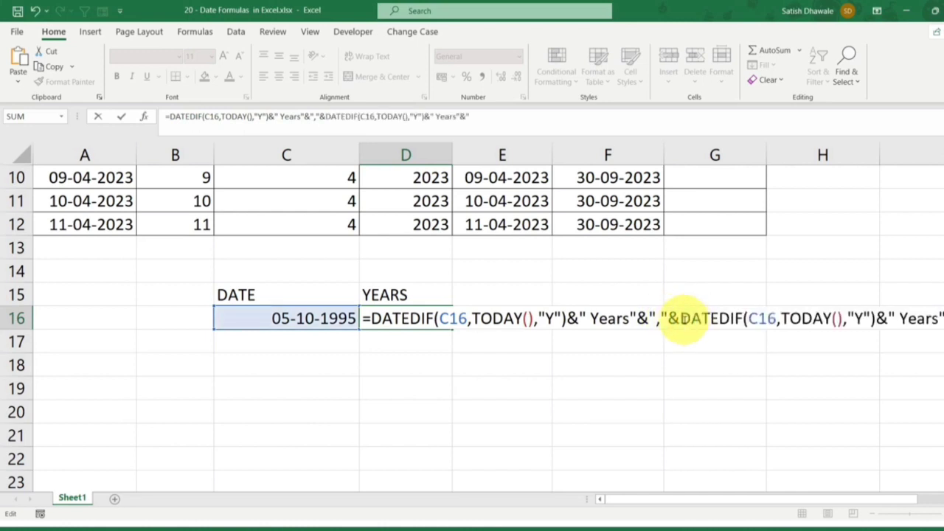
Replace the Years label in the second DATEDIF part of the D16 formula with Months.
click(883, 500)
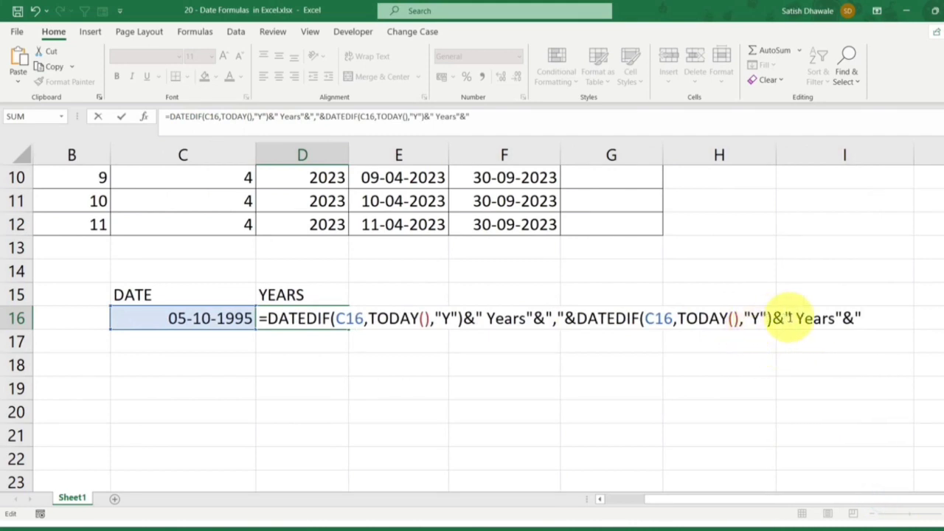
drag(795, 318, 835, 318)
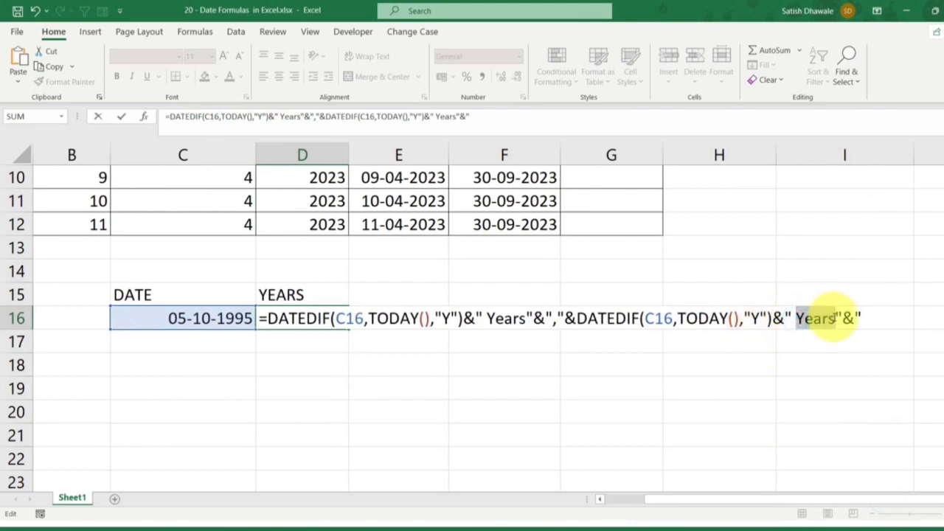
text(Months)
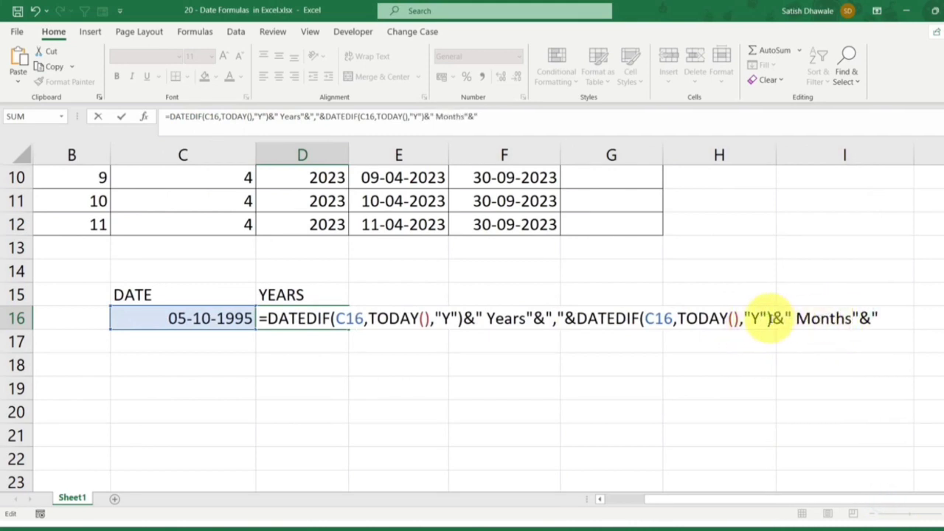
Set the second DATEDIF unit in D16 to "M" and enter the formula, accepting the proposed correction.
double_click(756, 318)
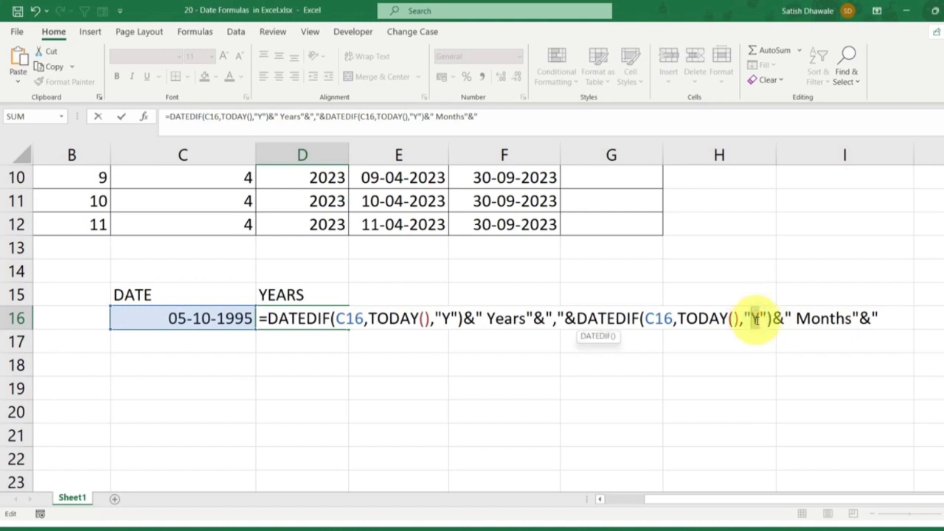
text(m)
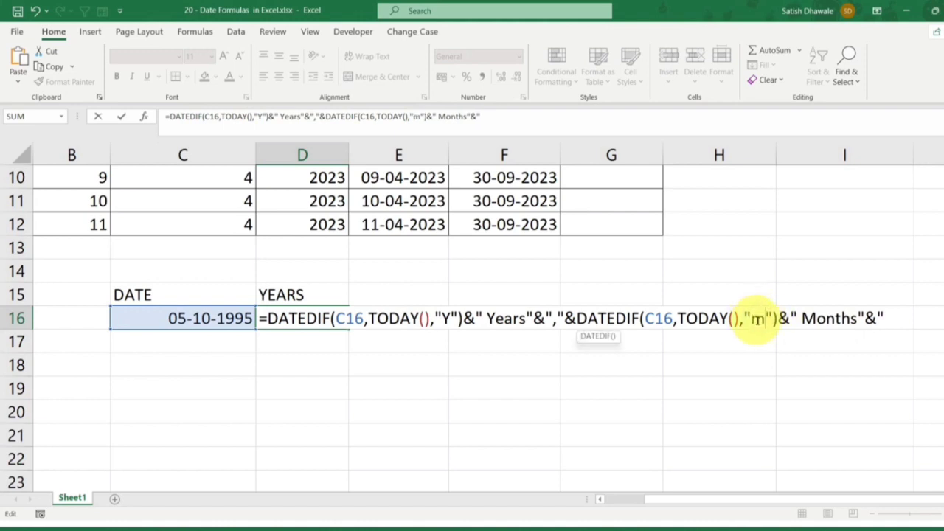
key(BackSpace)
text(M)
key(Return)
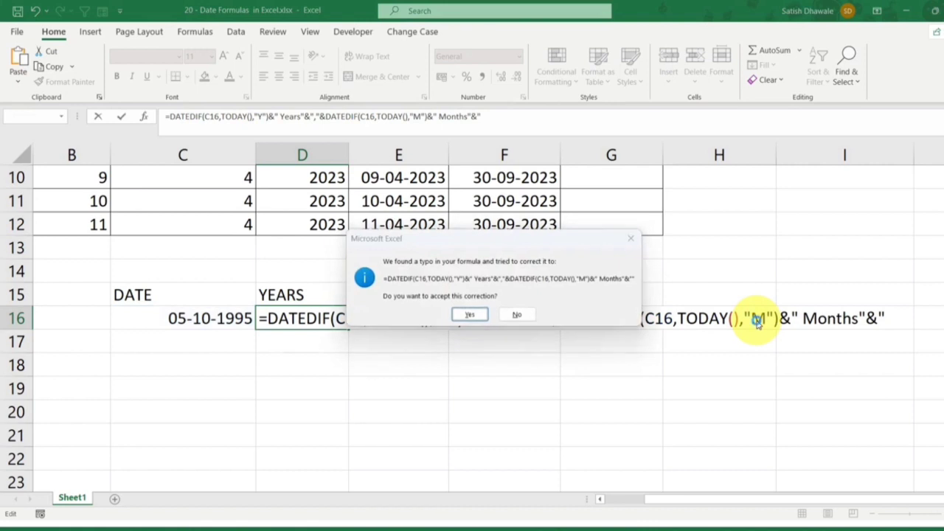
key(Return)
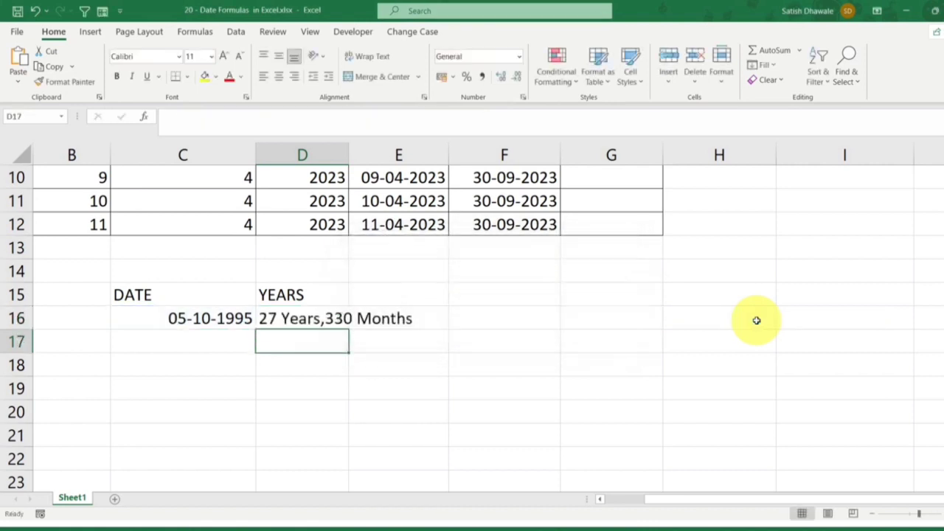
Fit column D to its contents and change the second DATEDIF unit in D16 to "YM".
double_click(350, 155)
click(337, 319)
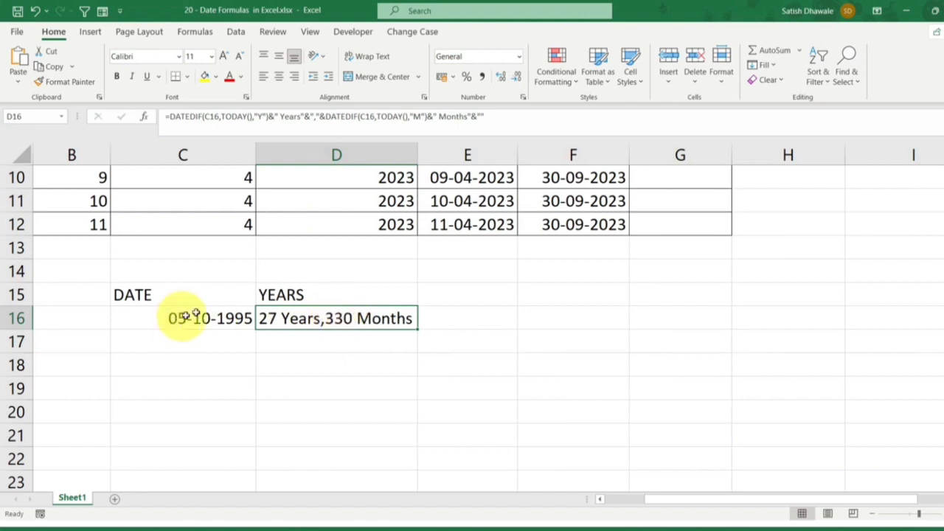
double_click(315, 317)
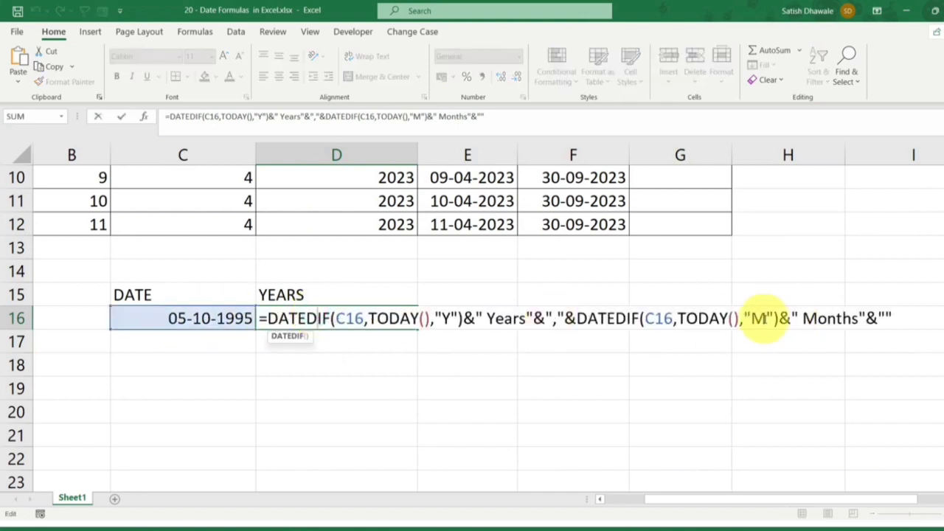
double_click(760, 318)
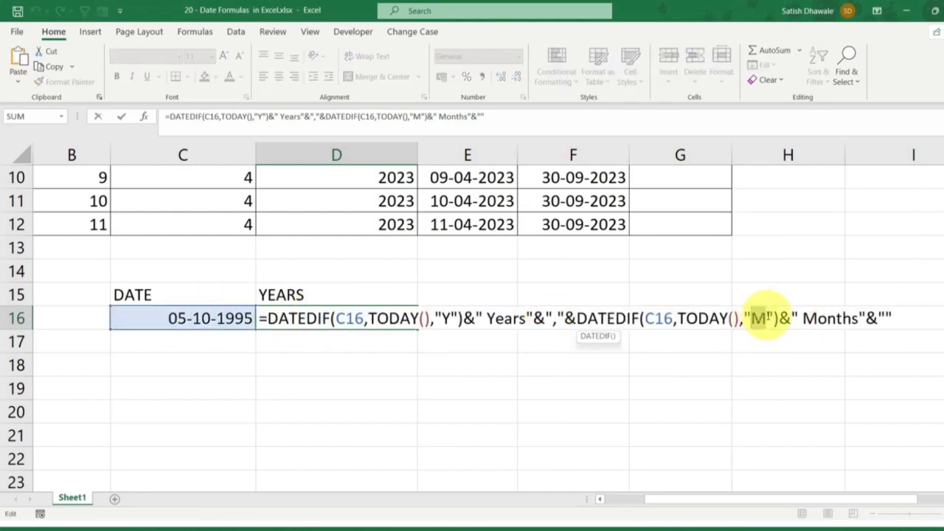
text(YN)
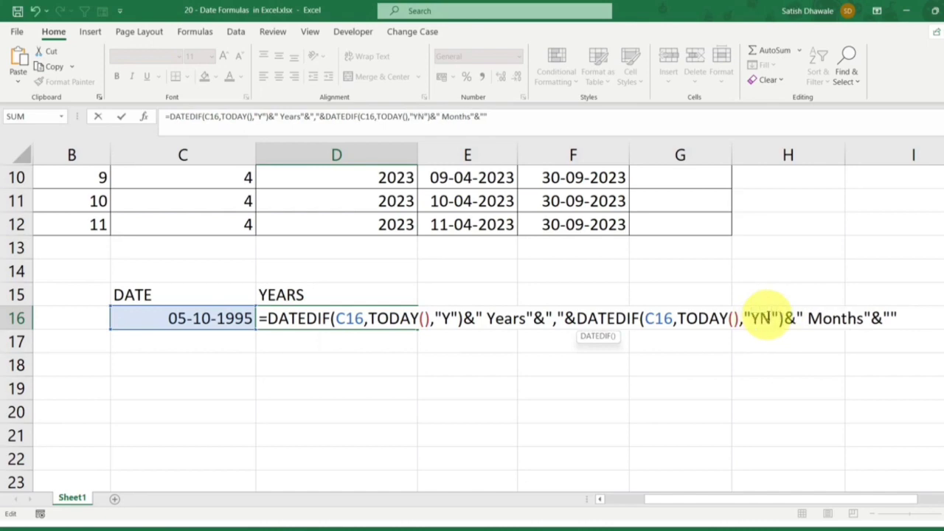
key(BackSpace)
text(M)
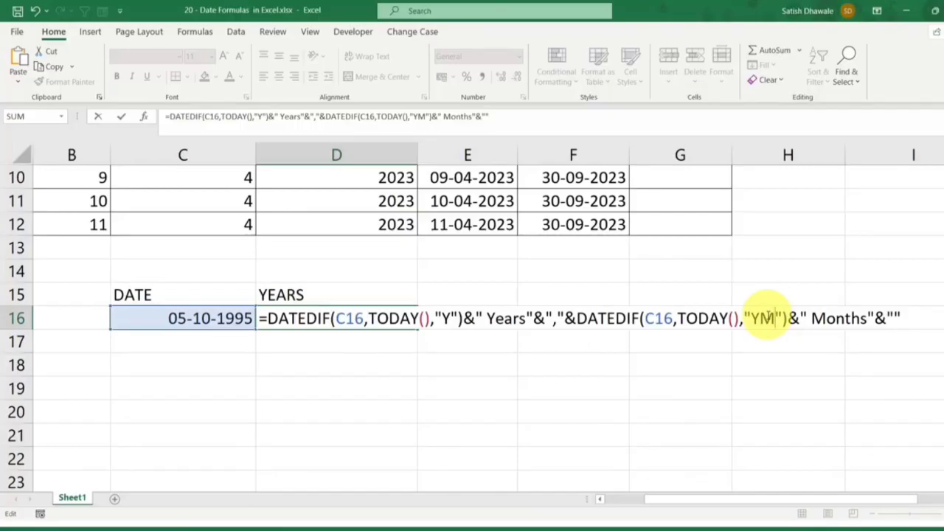
key(Return)
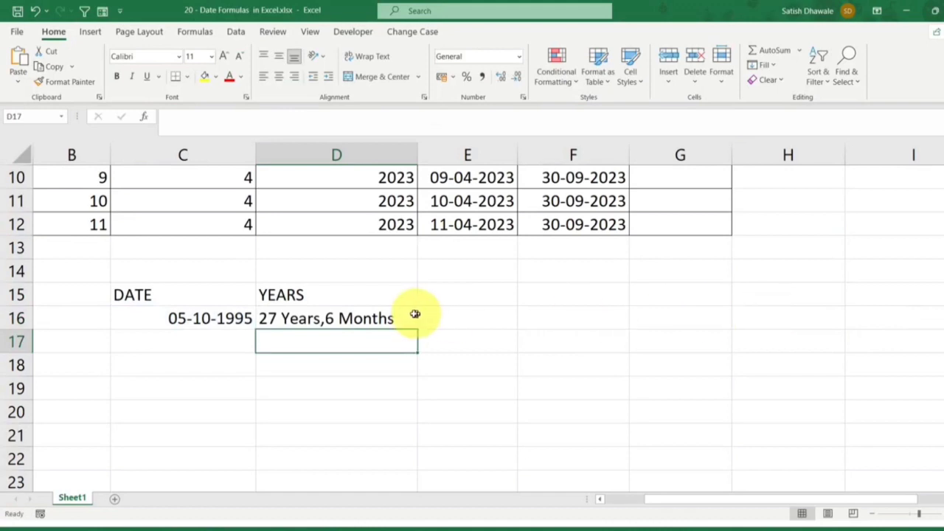
Review the months part of the D16 formula and append &"," to the end of the formula.
click(373, 318)
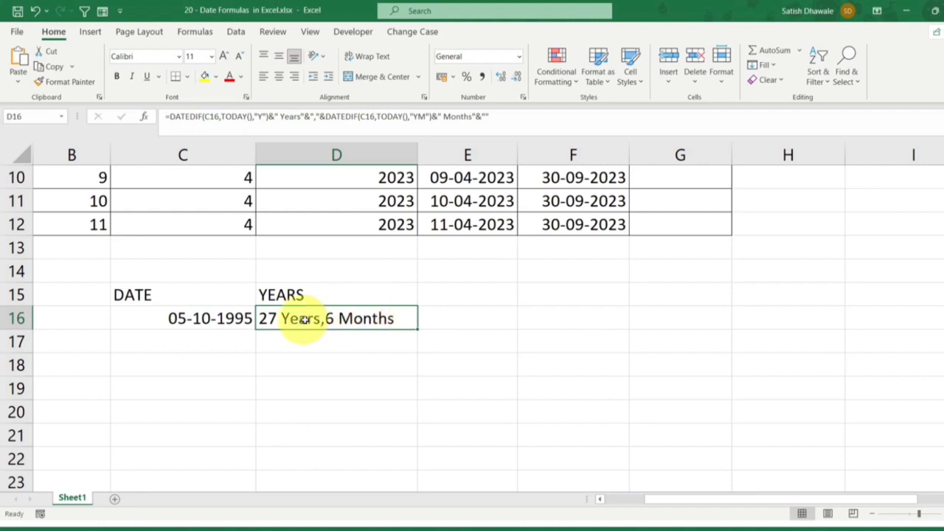
double_click(362, 317)
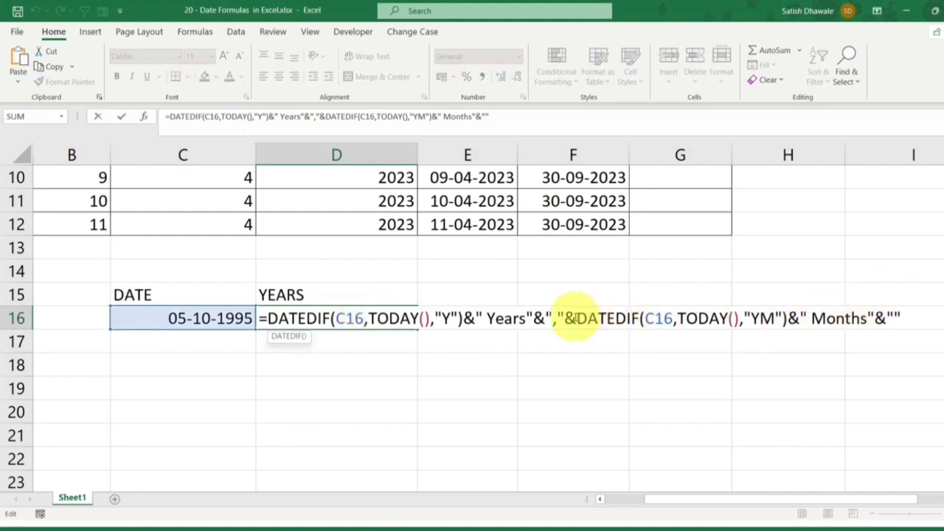
drag(565, 318, 897, 316)
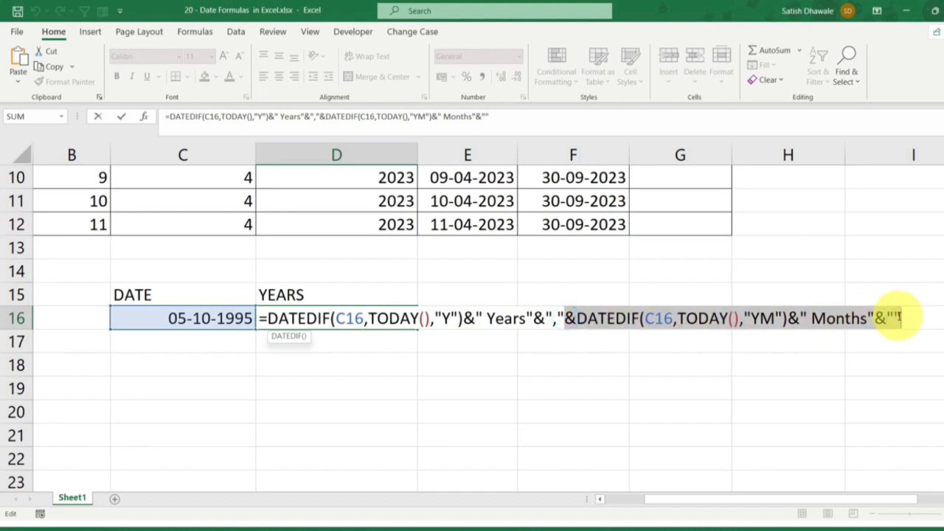
click(902, 317)
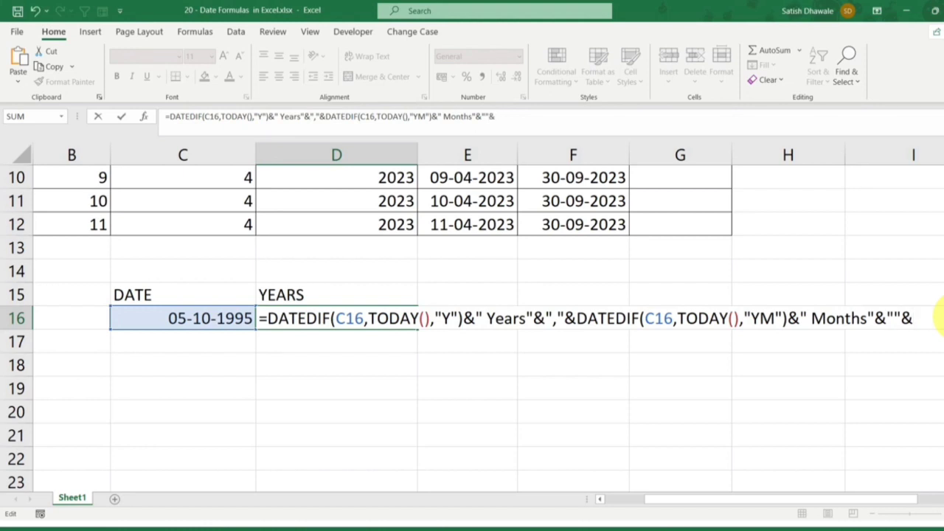
key(Return)
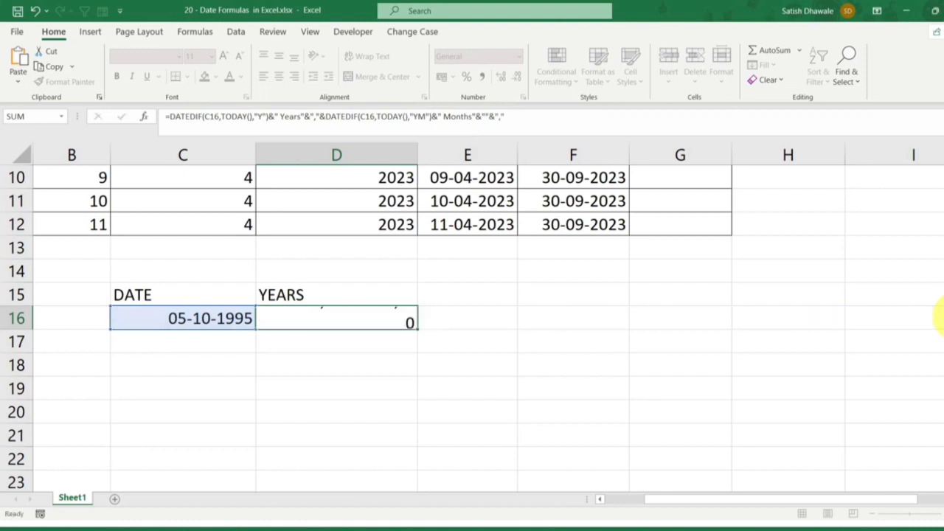
Copy the &DATEDIF(C16,TODAY(),"YM")&" Months" segment and paste it at the end of the D16 formula.
double_click(399, 318)
drag(533, 317, 876, 319)
key(ctrl+c)
click(558, 318)
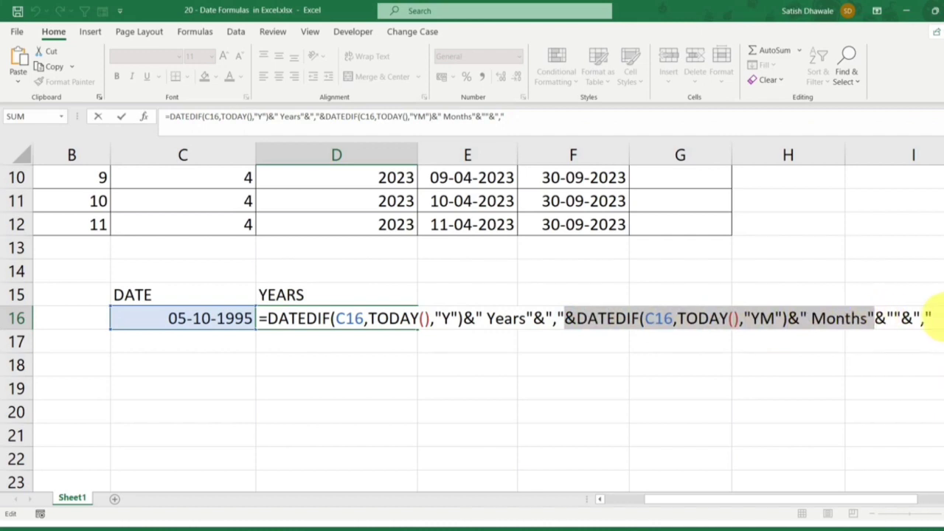
click(935, 319)
key(ctrl+v)
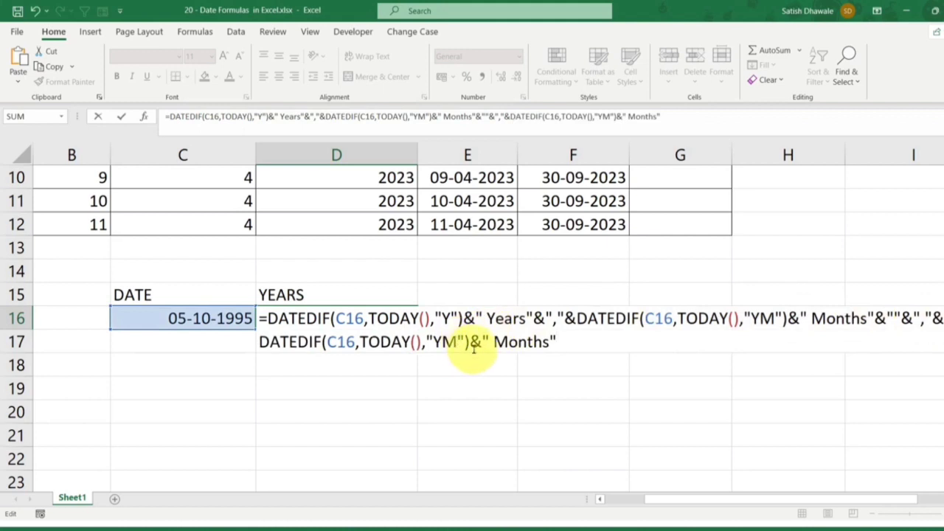
Change the unit of the third DATEDIF in the D16 formula to "MD".
double_click(442, 342)
text(D)
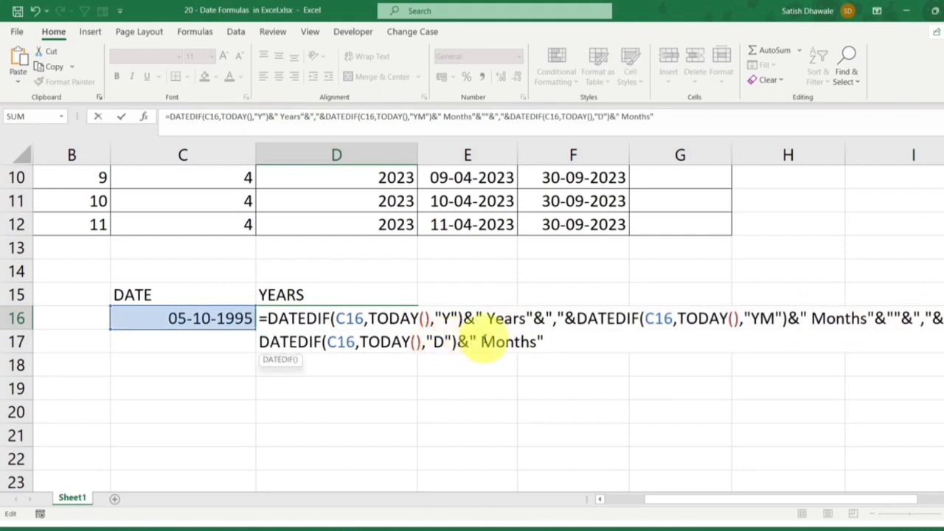
key(BackSpace)
text(MD)
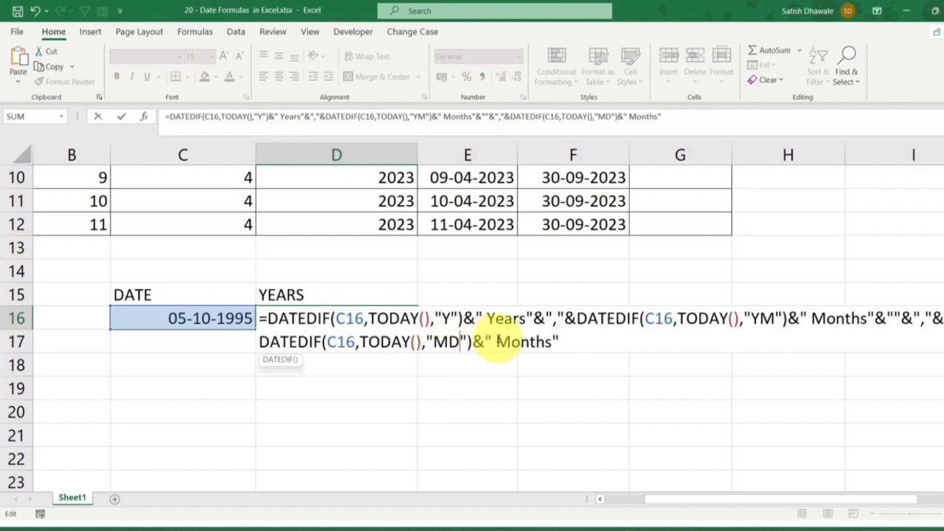
Replace the label after the third DATEDIF with Days and enter the completed D16 formula.
drag(492, 341, 551, 343)
text(day)
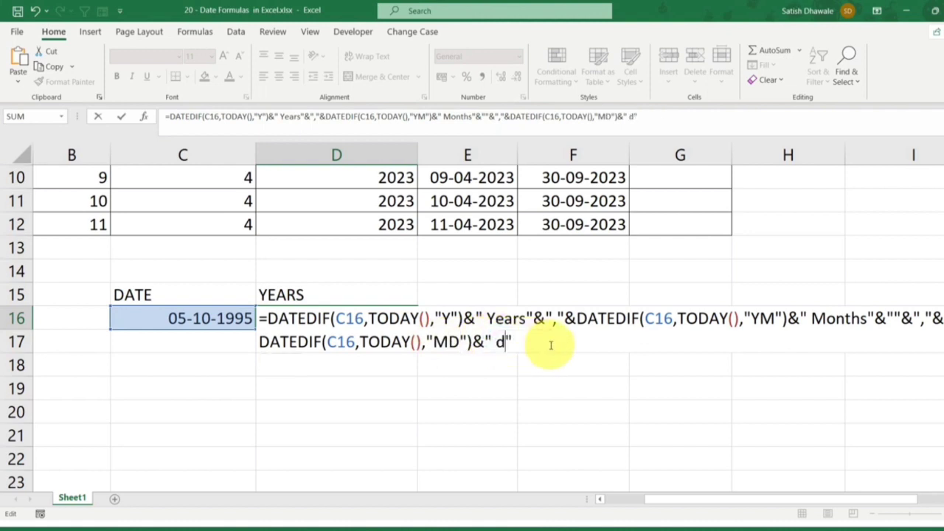
key(BackSpace)
key(BackSpace)
key(BackSpace)
text(Days)
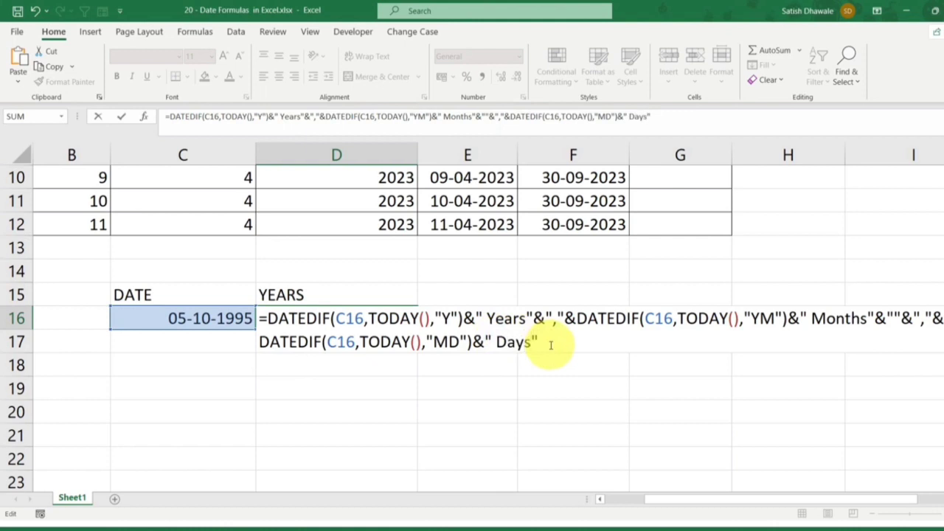
key(Return)
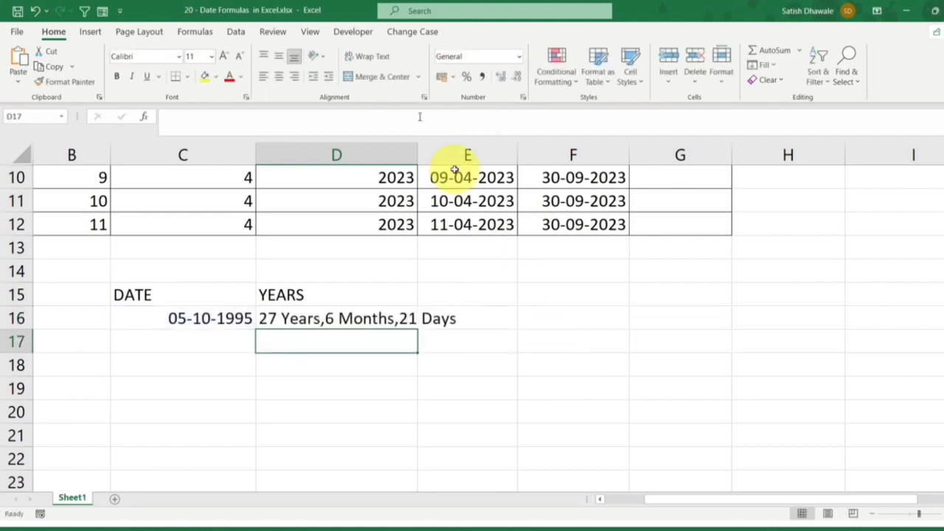
Fit column D to its contents and compare the date in C16 with the result in D16.
double_click(418, 152)
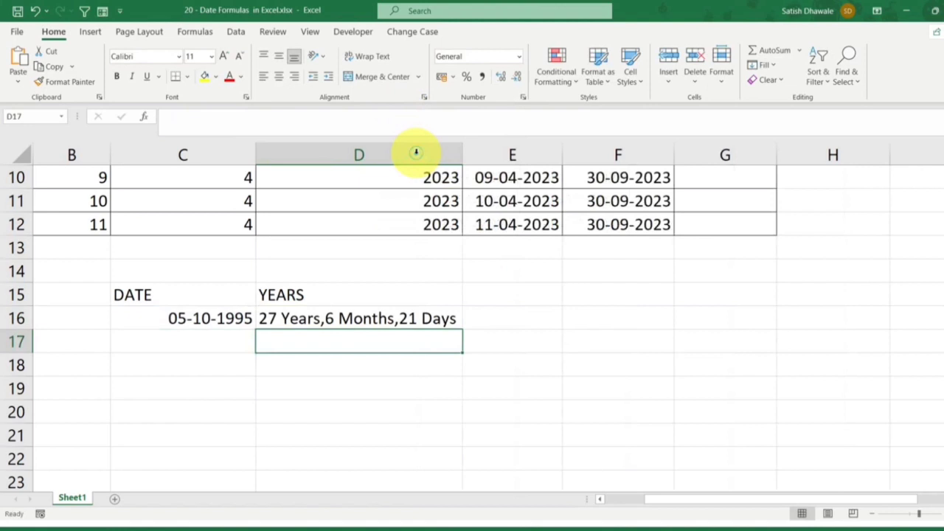
click(373, 317)
click(143, 321)
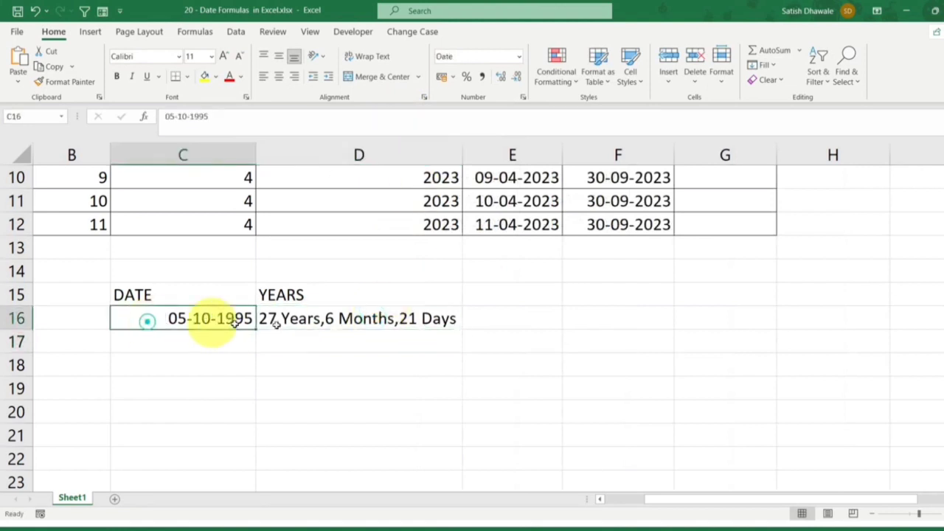
click(341, 317)
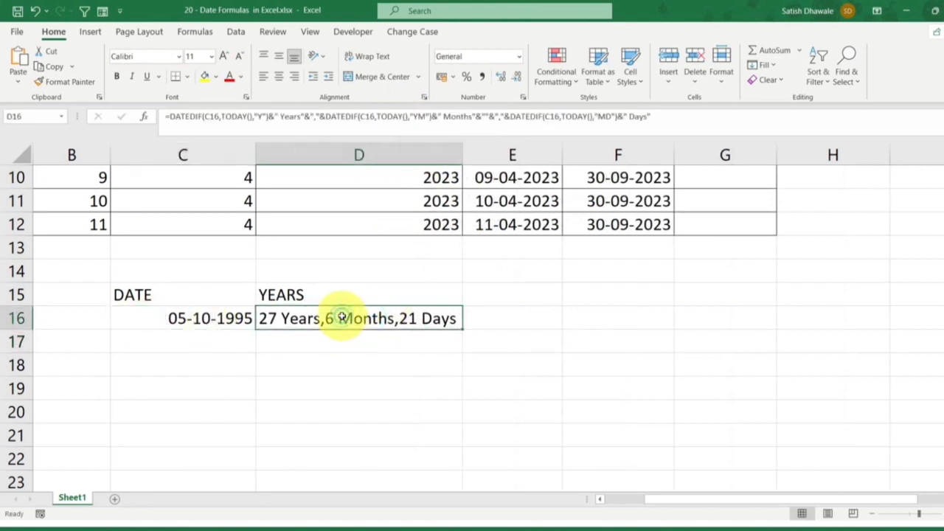
Replace the date in C16 with 26-04-2001 and check the elapsed time in D16.
click(193, 317)
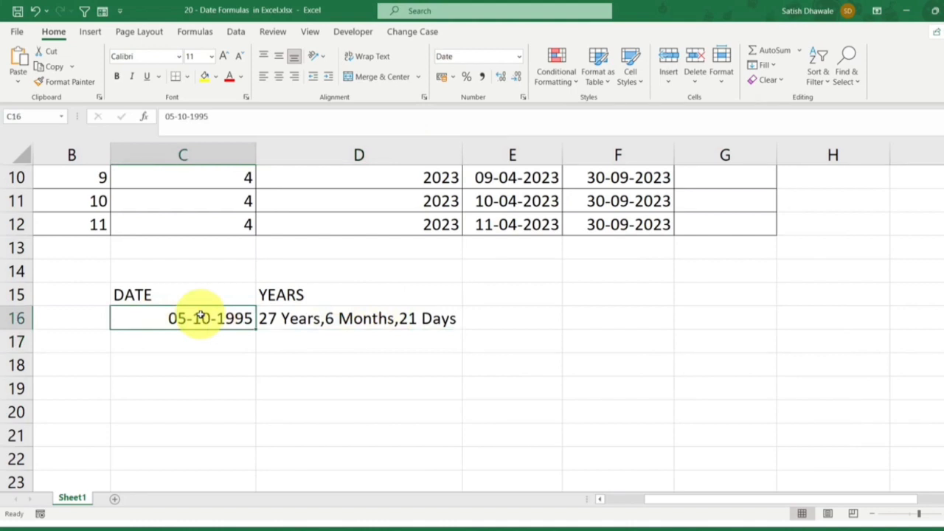
text(26-0)
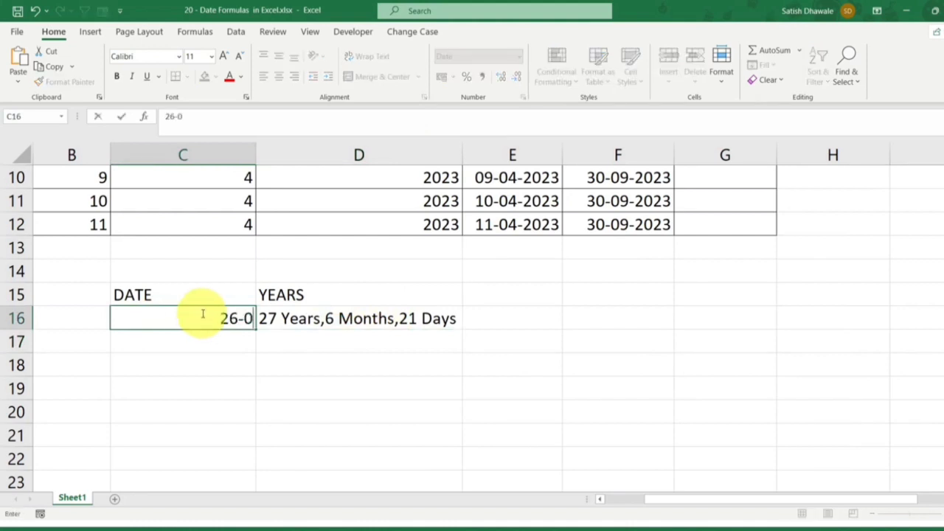
text(4-20)
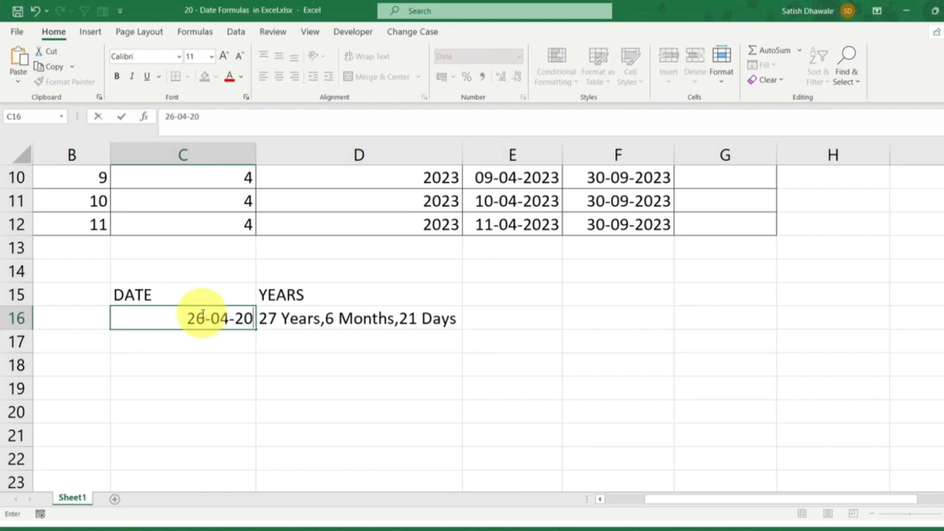
text(01)
key(Return)
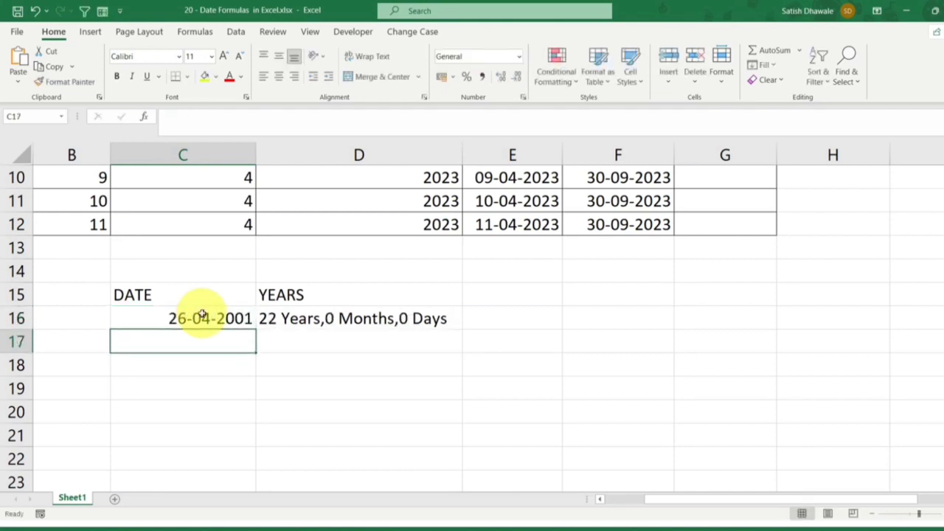
click(313, 318)
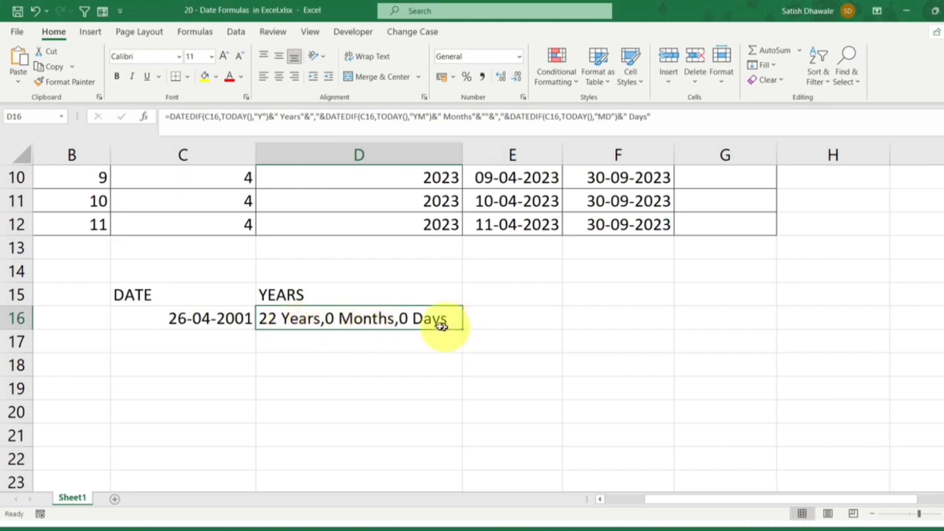
Change the month of the date in C16 to 03.
click(163, 319)
double_click(194, 317)
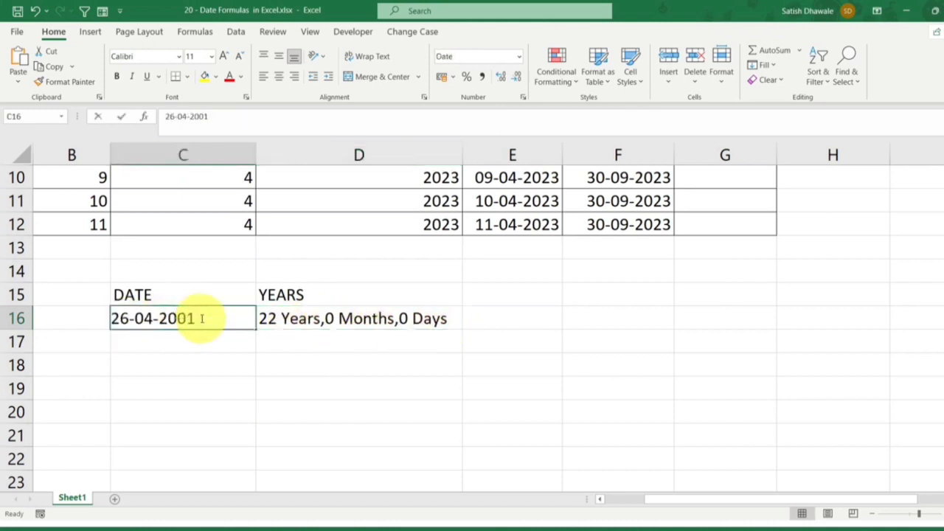
double_click(151, 319)
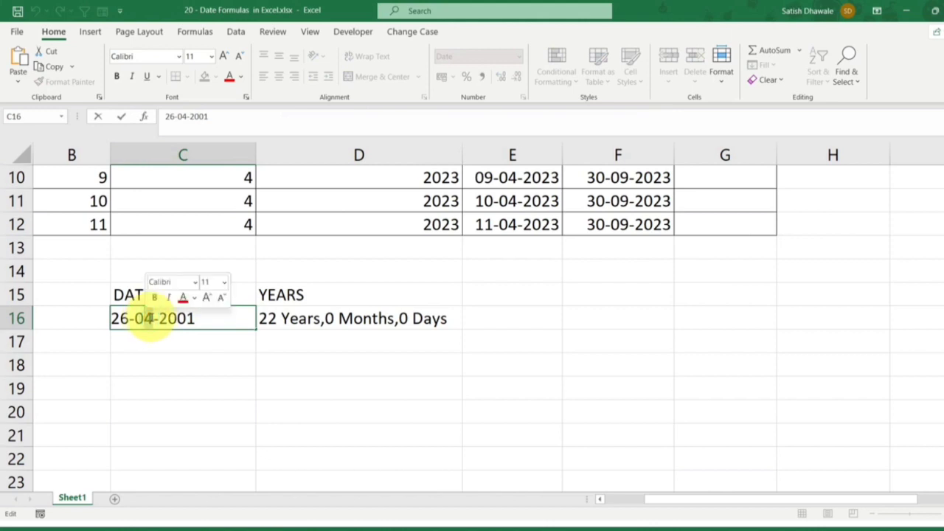
text(03)
key(Return)
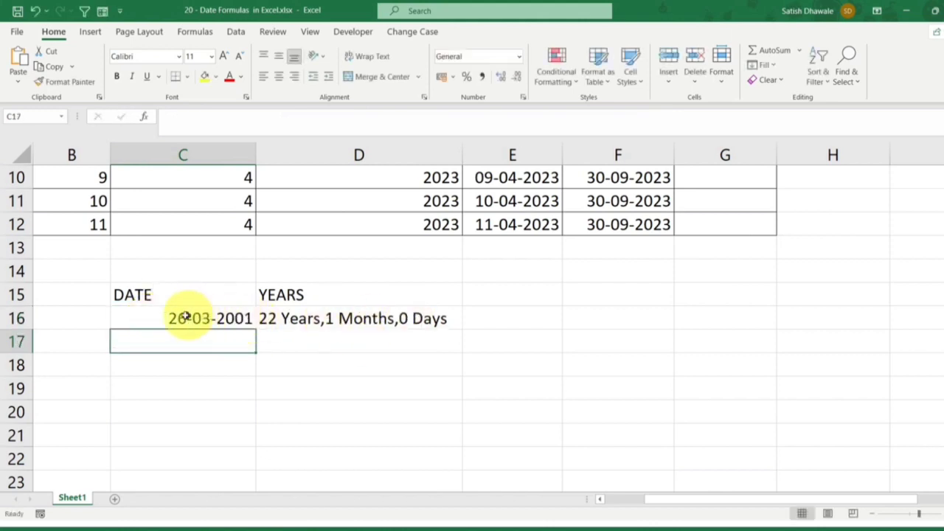
Change the day of the date in C16 to 20 and check the result in D16.
double_click(188, 319)
click(111, 319)
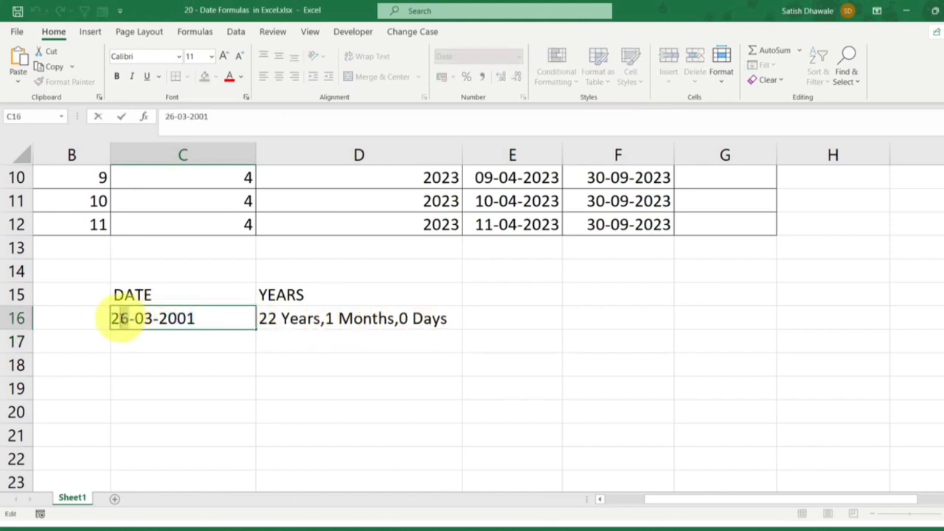
drag(119, 319, 124, 319)
text(0)
key(Return)
click(305, 318)
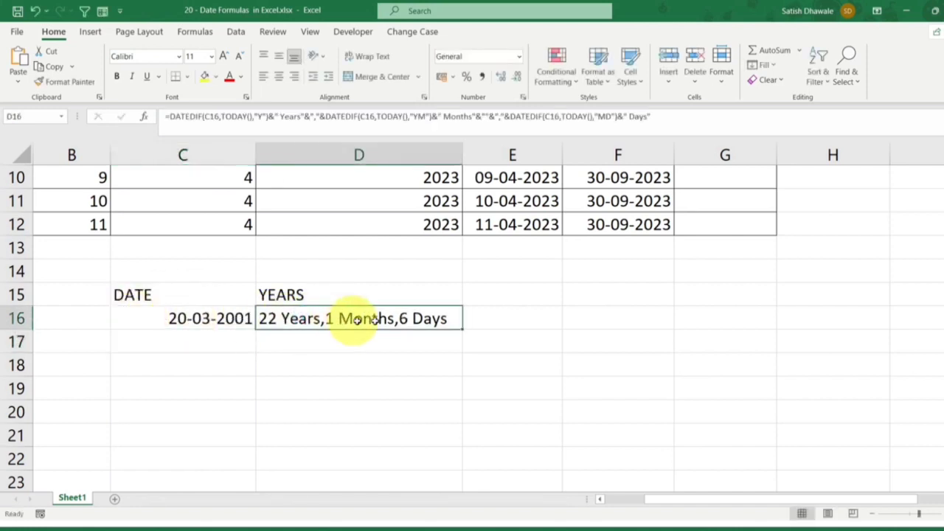
Review the date in C16, the DATEDIF formula in D16 and the date table above them.
click(238, 318)
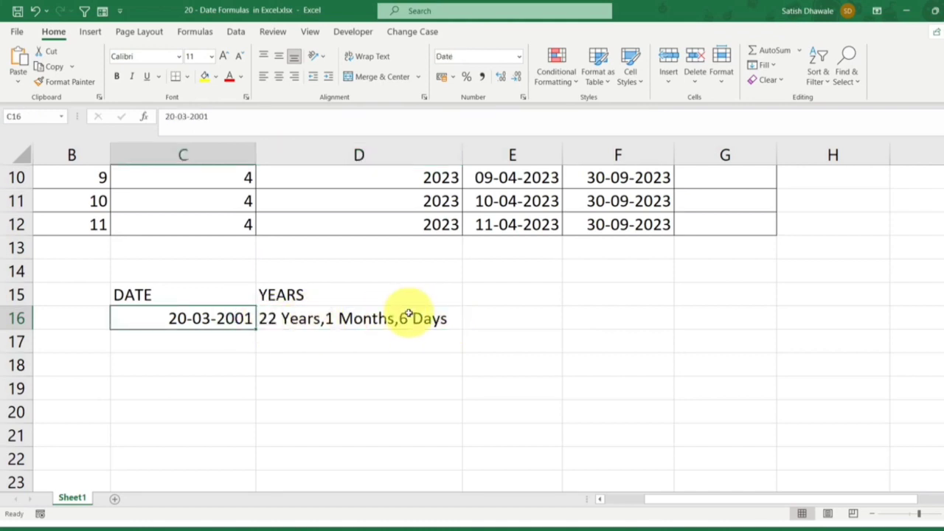
scroll(396, 318, up, 3)
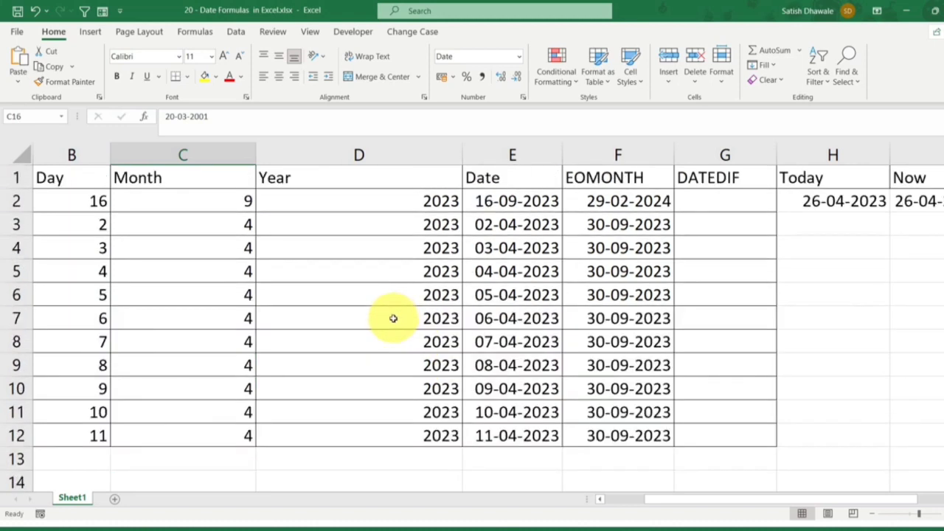
scroll(392, 318, down, 3)
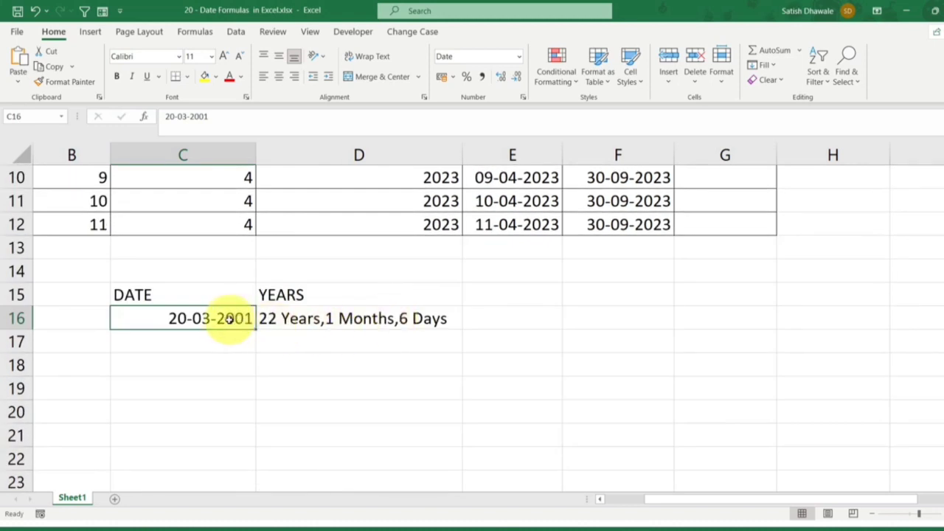
double_click(221, 318)
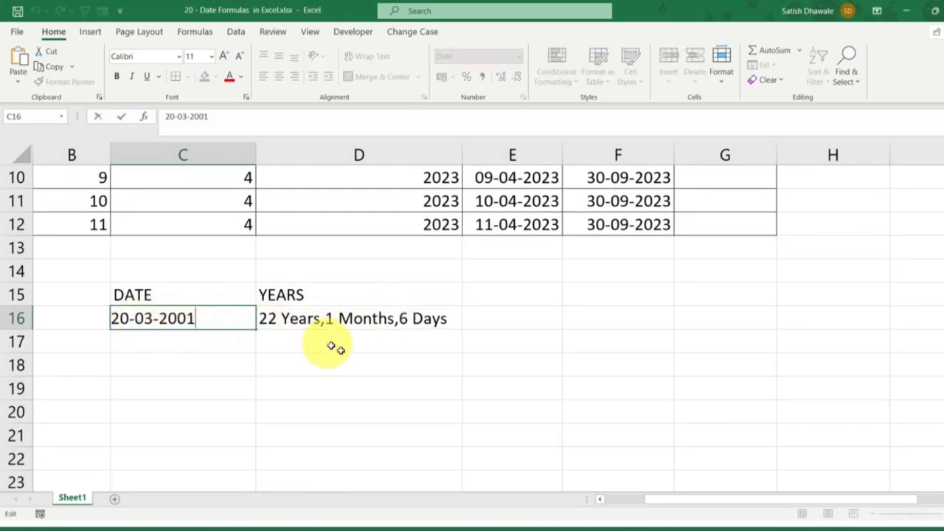
key(Return)
click(349, 325)
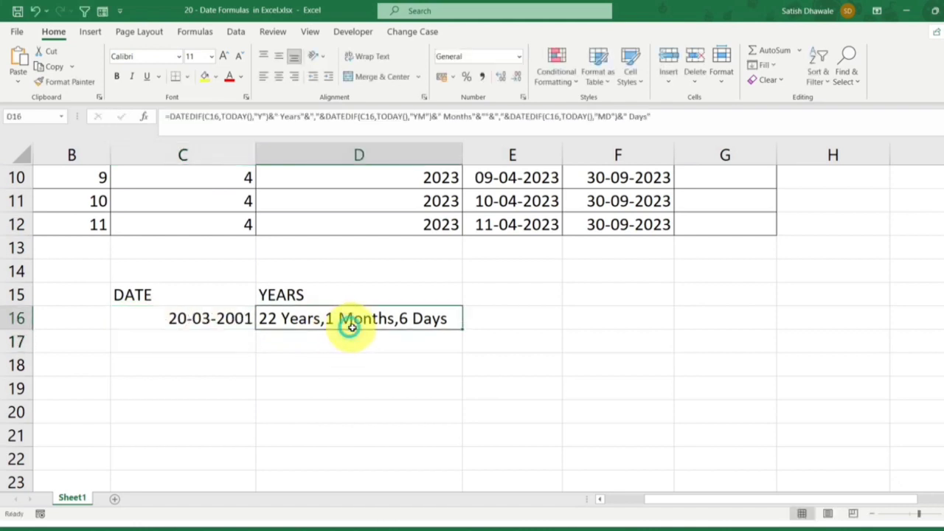
key(Return)
scroll(300, 367, up, 1)
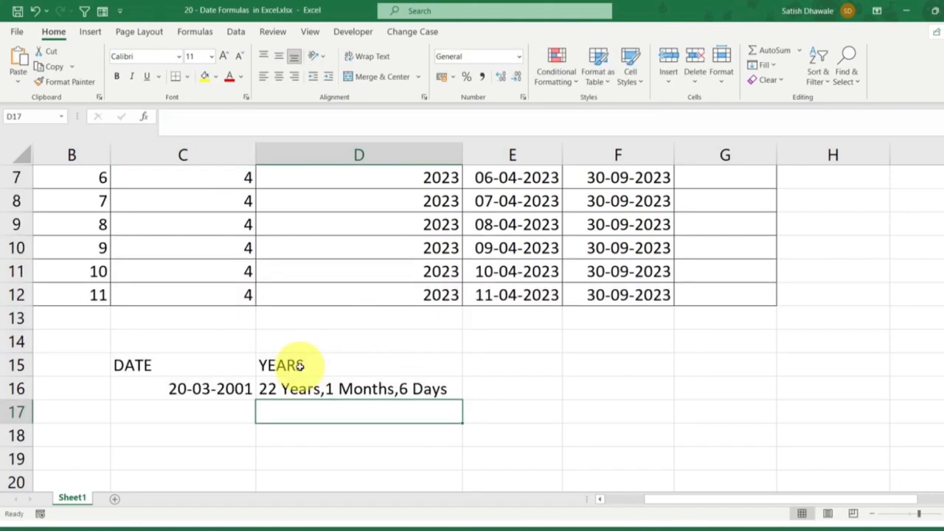
scroll(301, 366, up, 2)
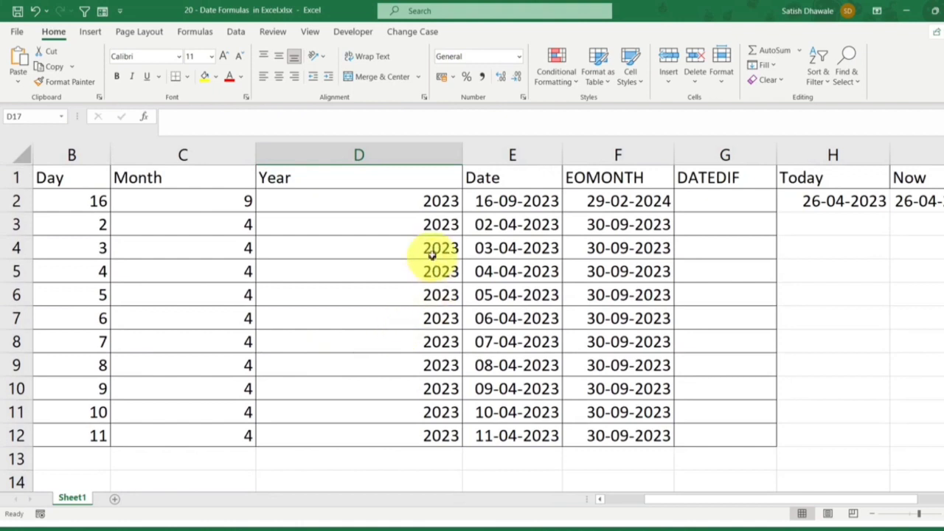
scroll(413, 273, down, 3)
click(326, 319)
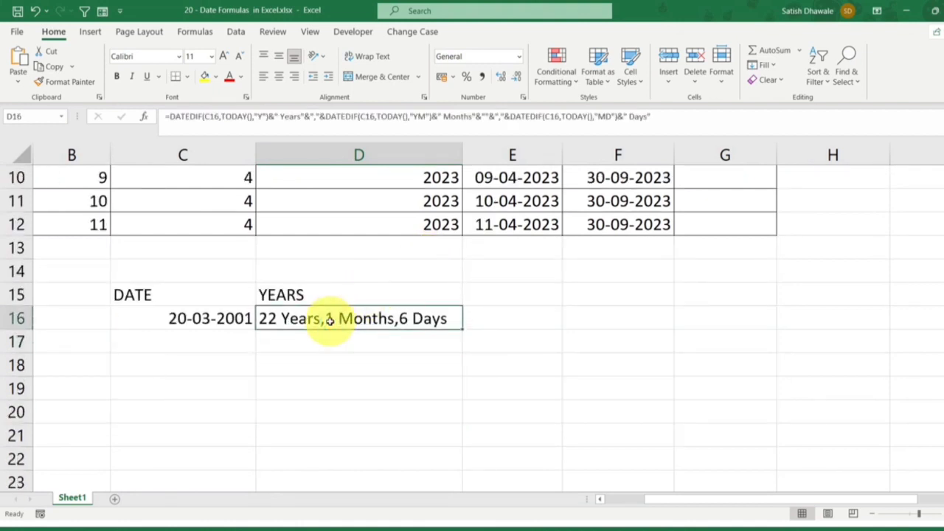
click(239, 323)
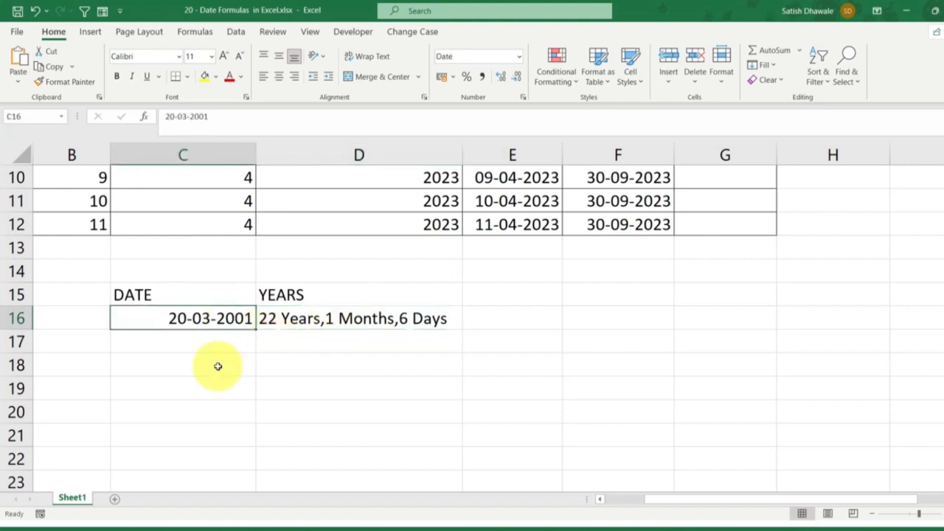
click(183, 297)
text(due)
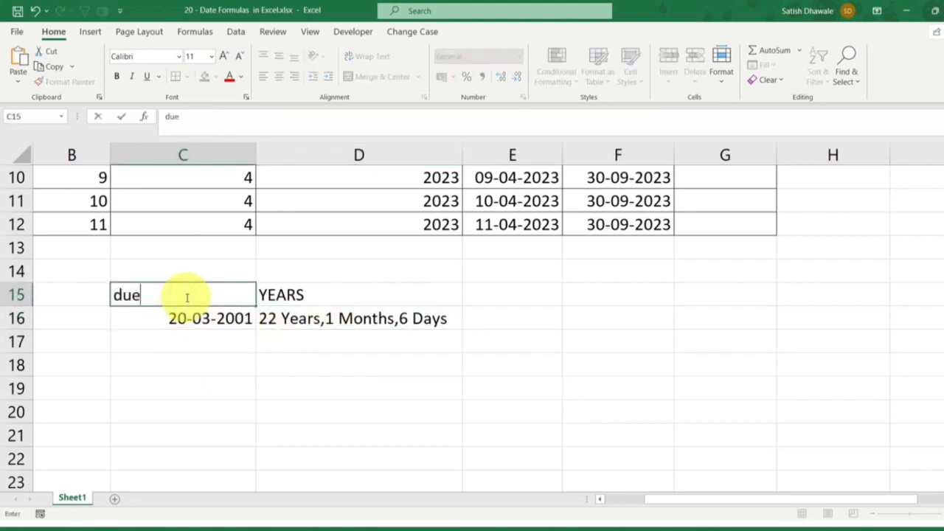
key(Escape)
Enter the heading "due date" in C19 and the date 03-03-2023 in C20.
double_click(193, 376)
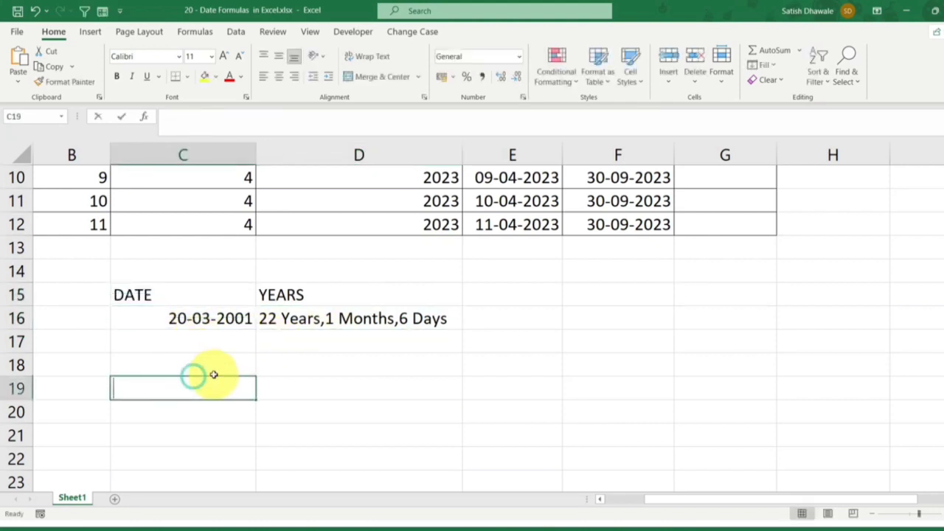
text(due date)
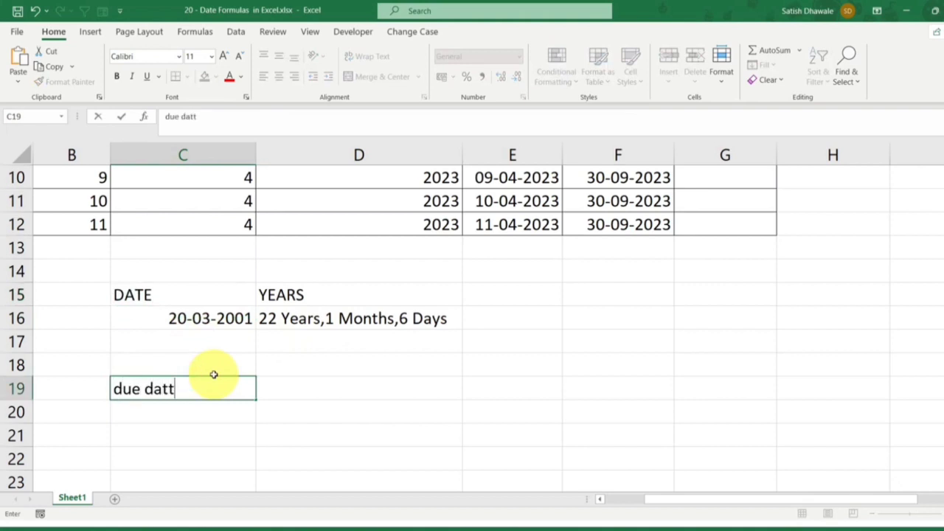
key(Return)
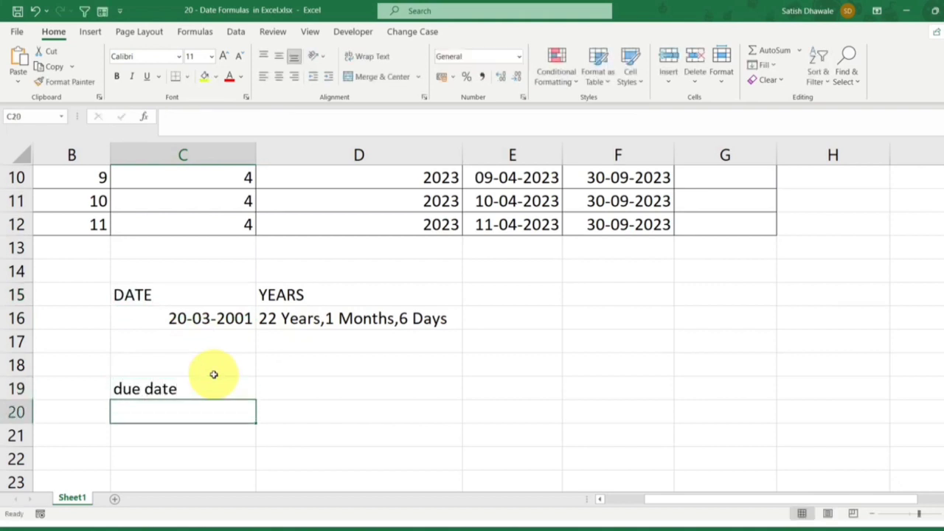
text(03)
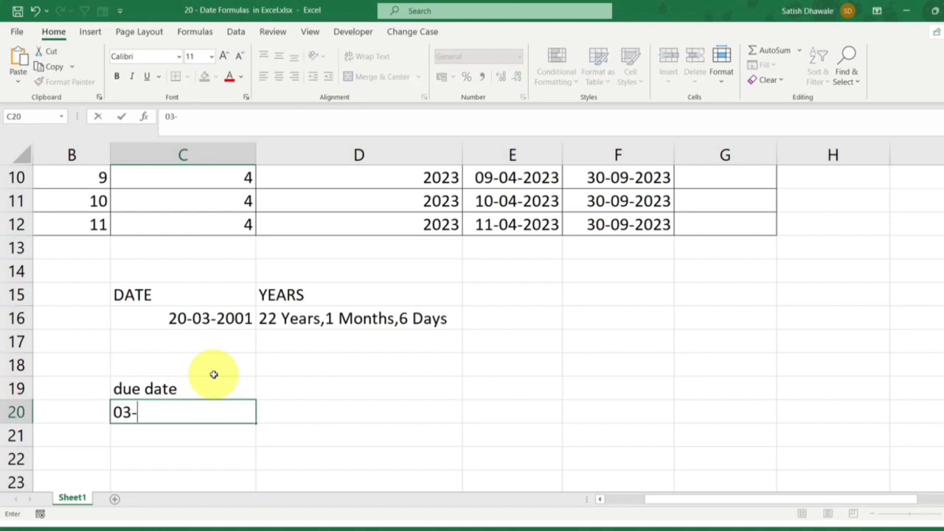
text(-03-2026)
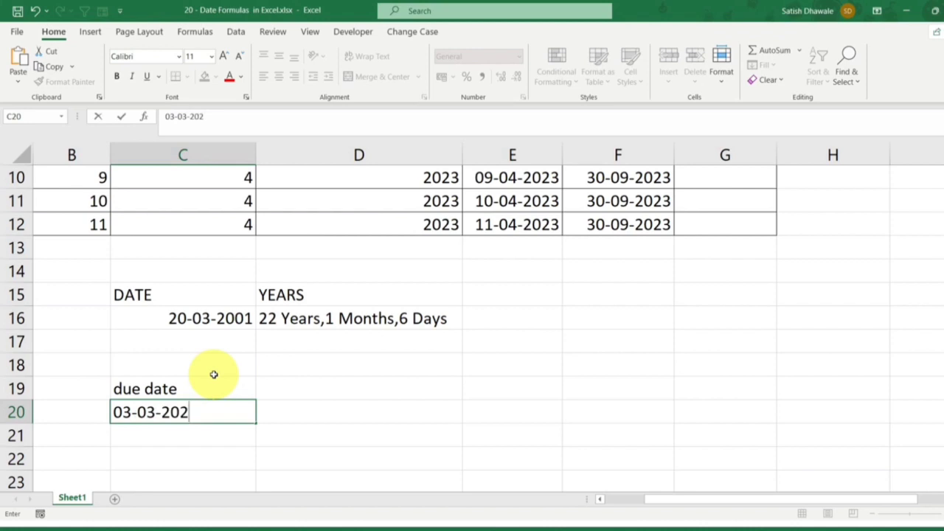
key(Return)
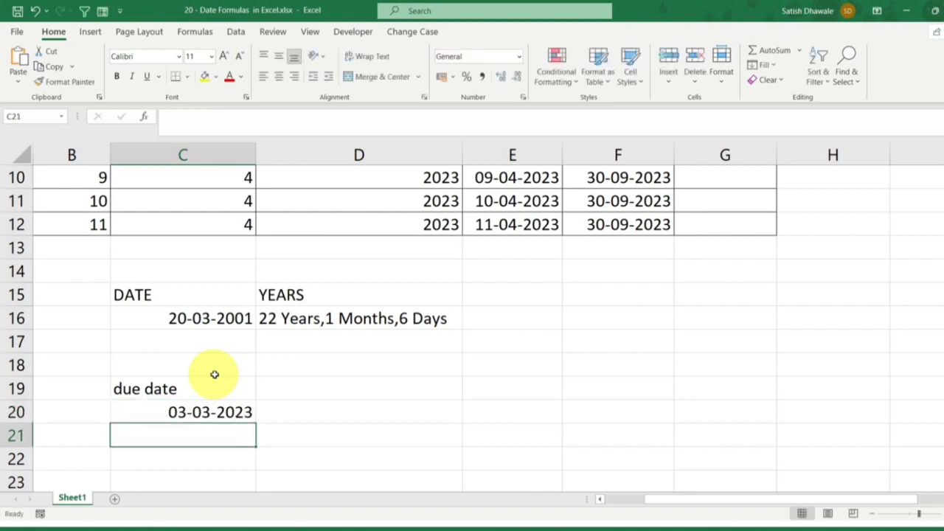
Enter the formula =DATEDIF(C20,TODAY(),"D")&"Days" in D20 to count the days since the due date.
click(310, 413)
text(=)
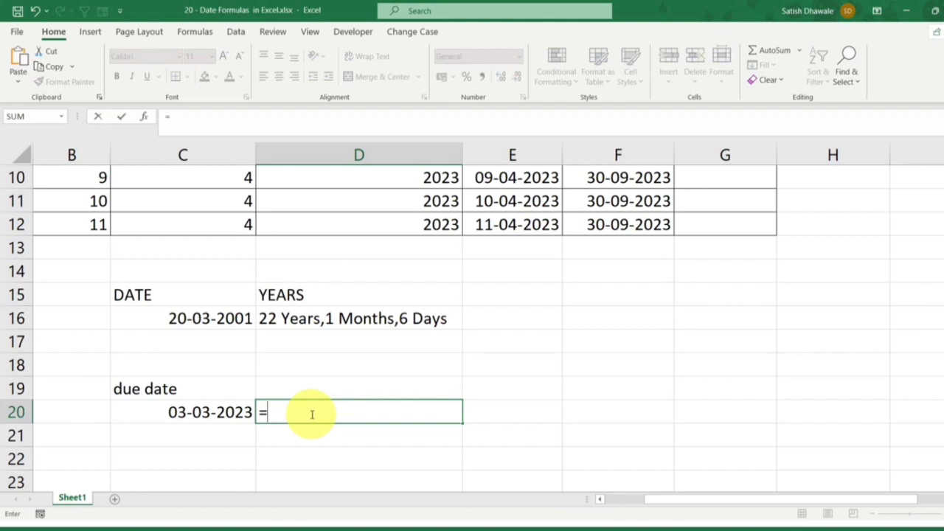
text(datedi)
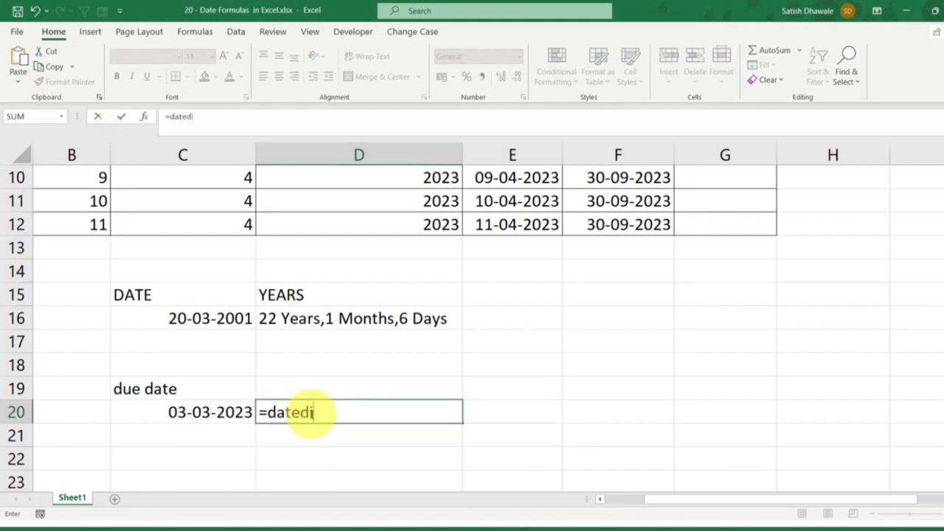
text(f()
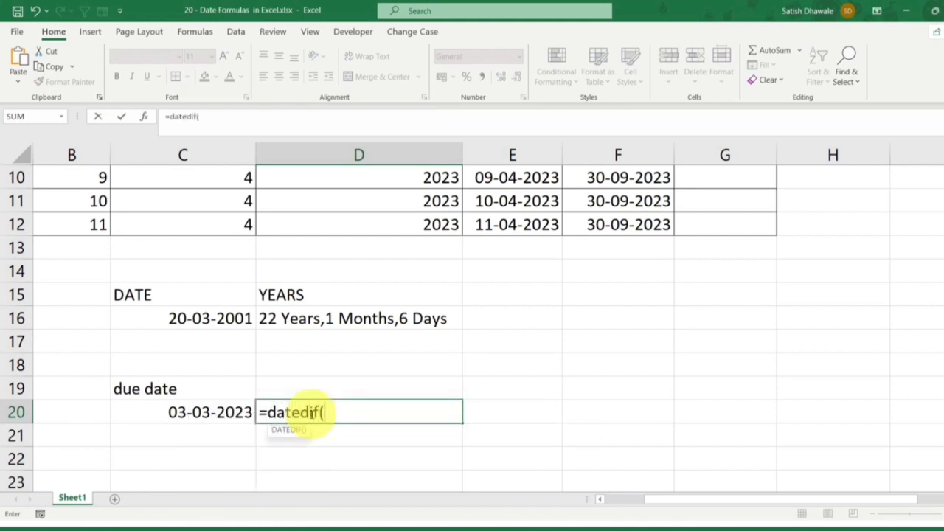
click(215, 414)
text(,)
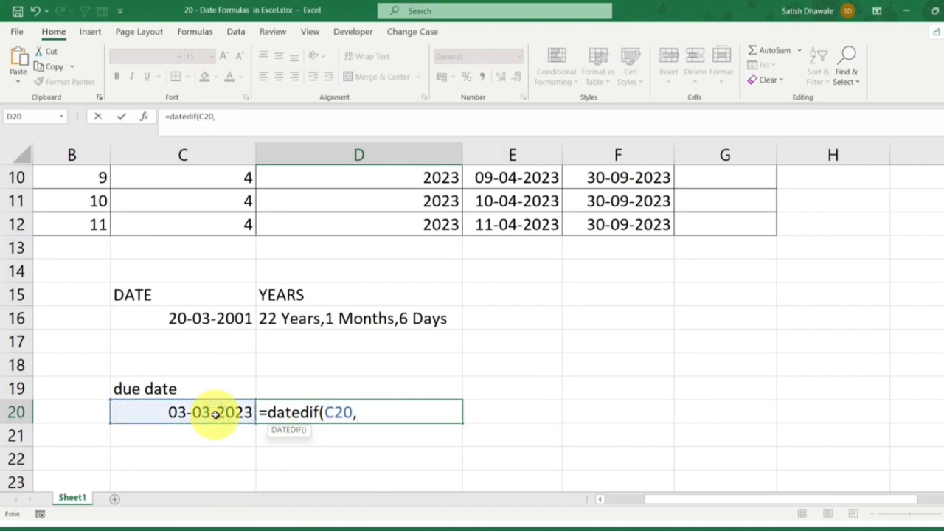
text(toda)
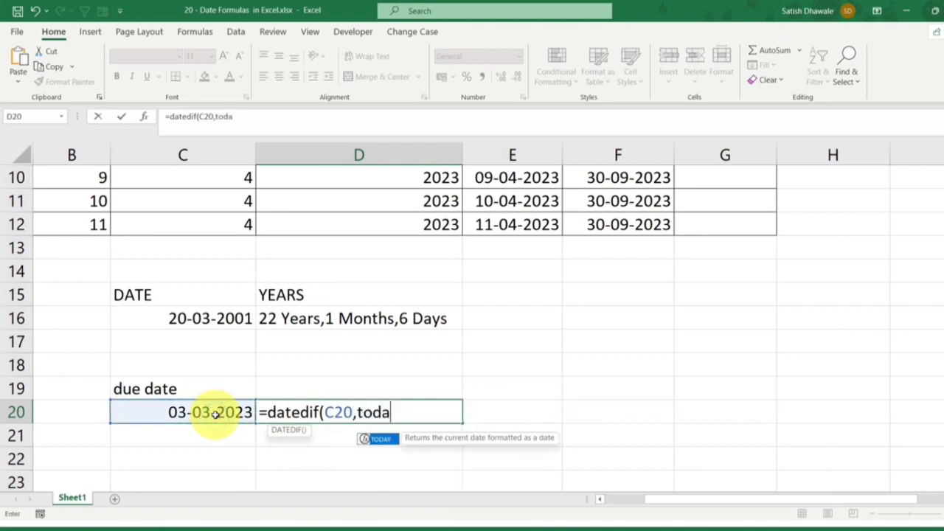
text(y())
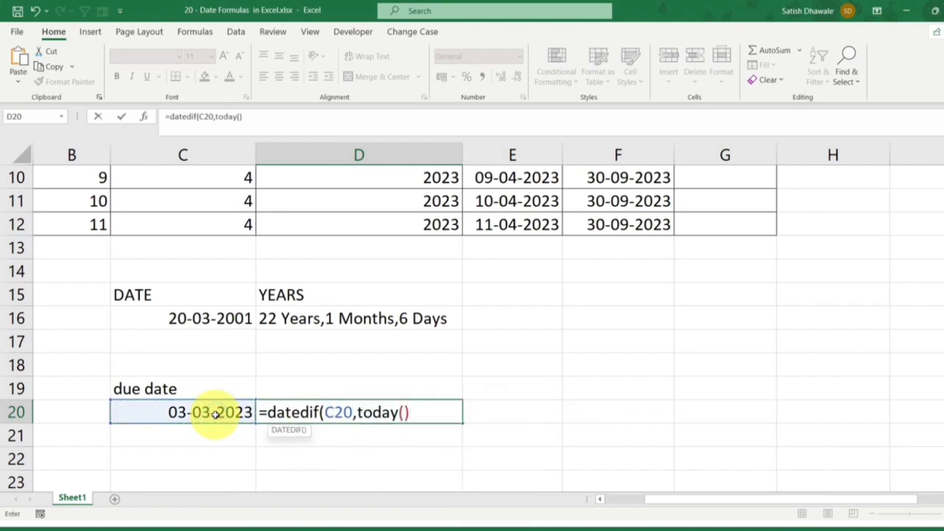
text(,"D"))
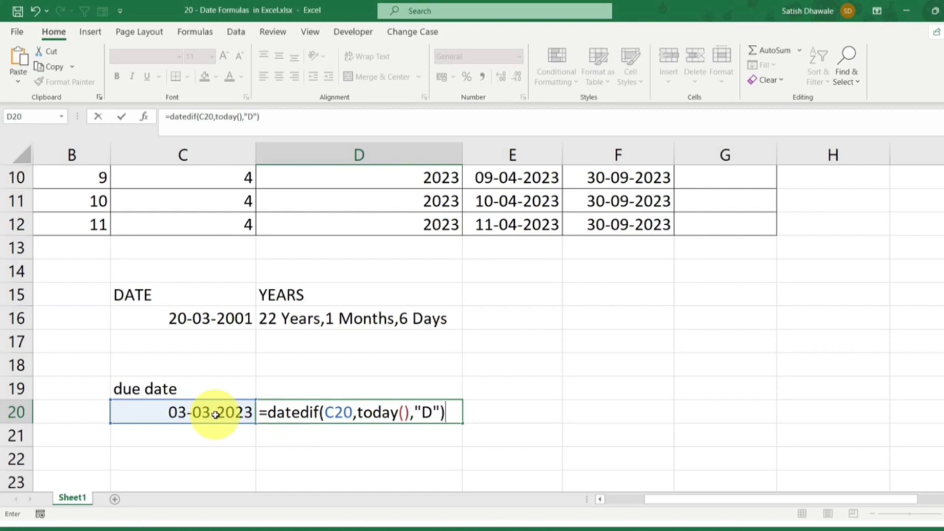
text(&"Day)
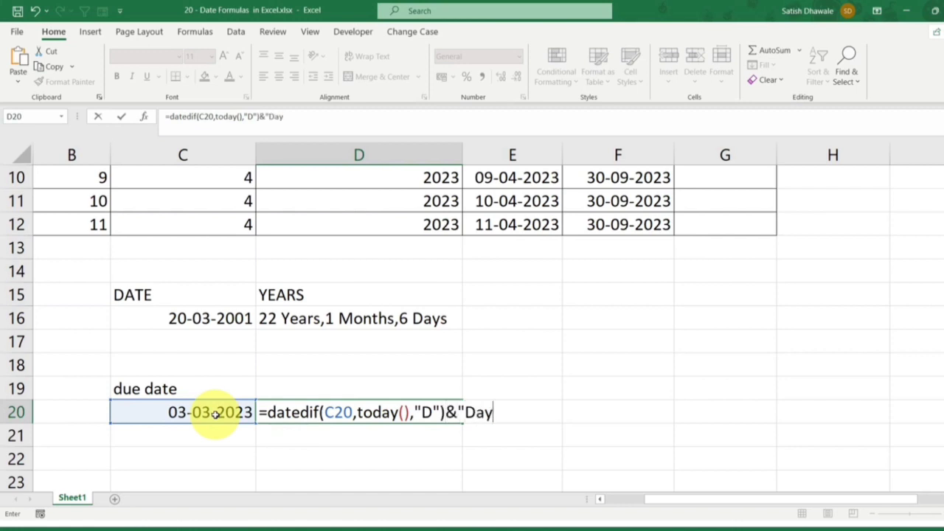
text(s")
key(Return)
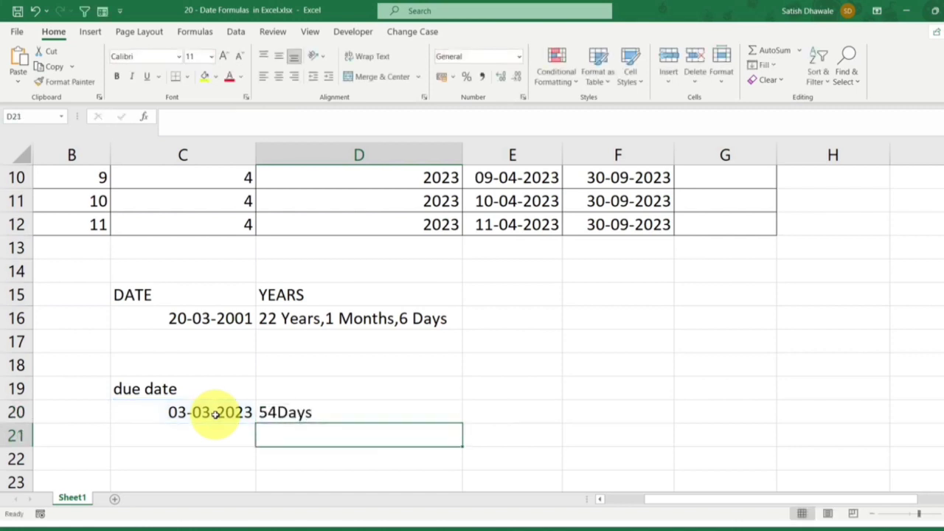
Insert a space before Days in the D20 formula's text label and review the completed formula.
double_click(273, 413)
click(487, 413)
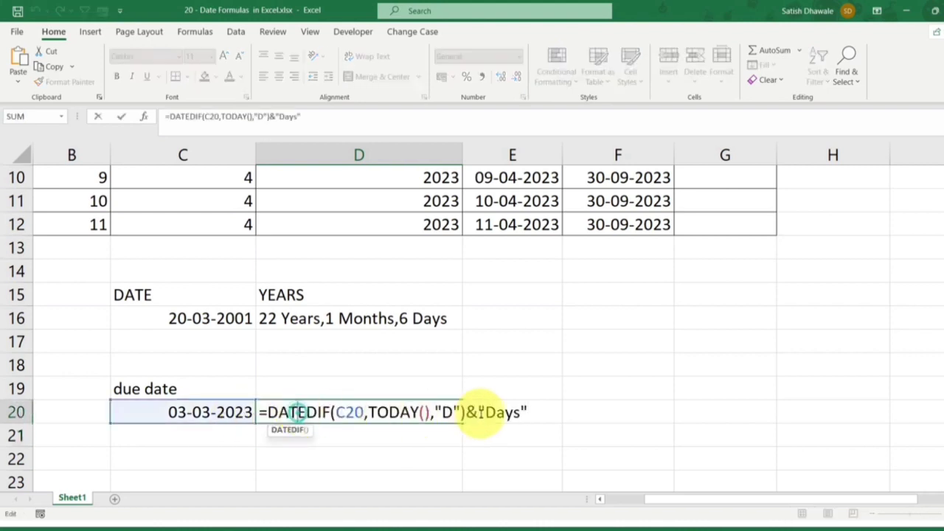
key(Return)
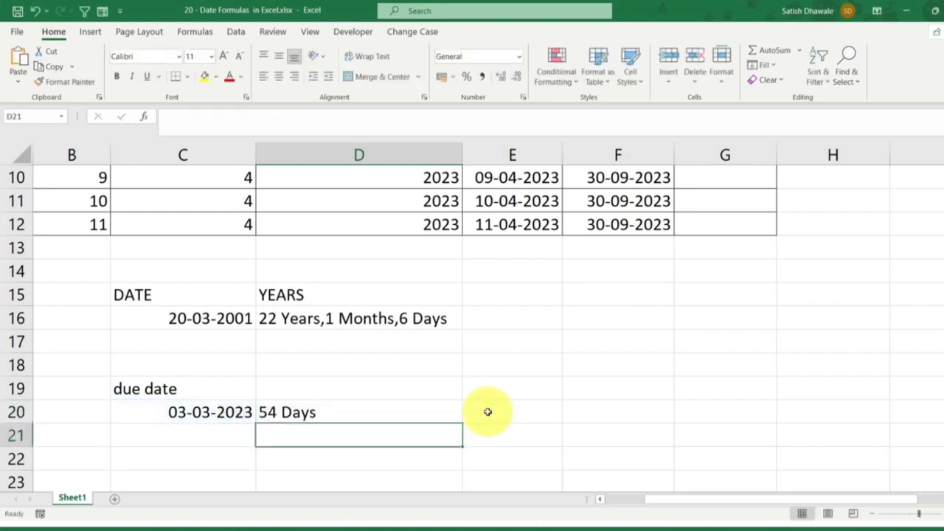
click(391, 413)
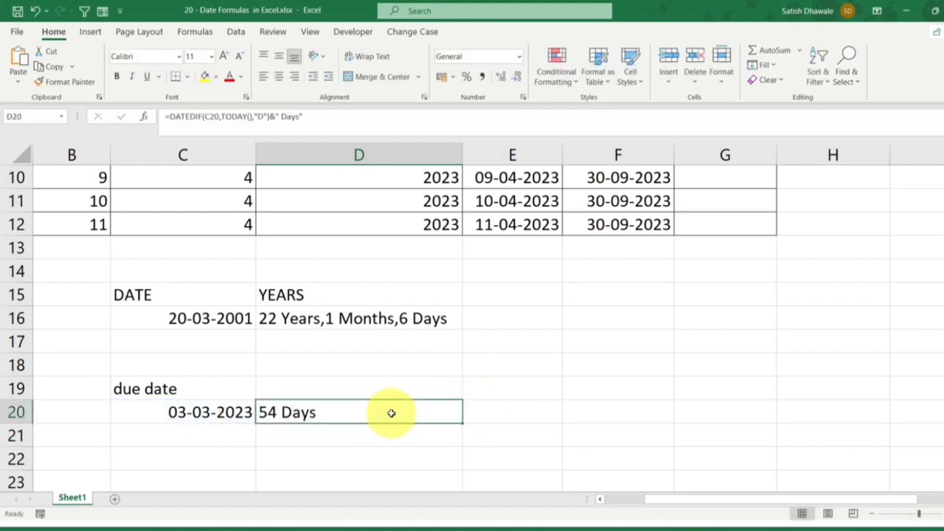
double_click(392, 413)
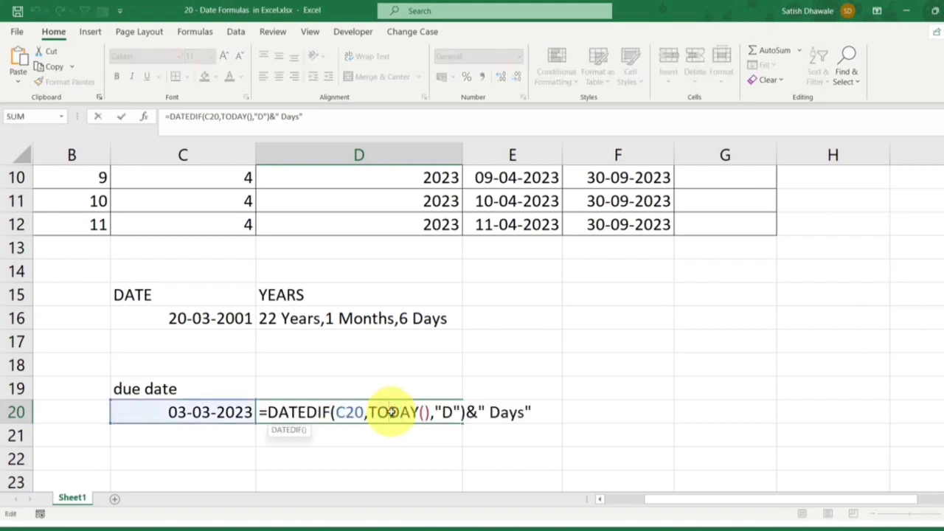
key(Escape)
scroll(392, 408, up, 1)
scroll(392, 408, up, 3)
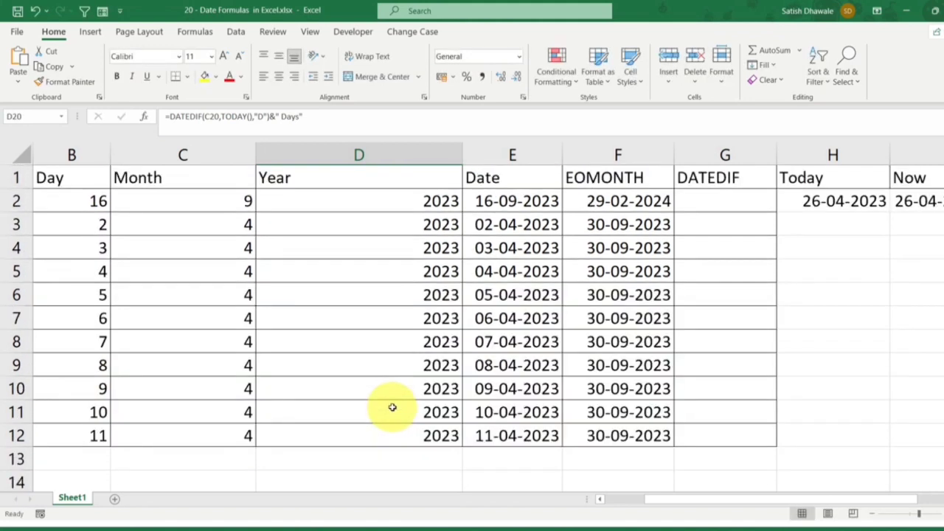